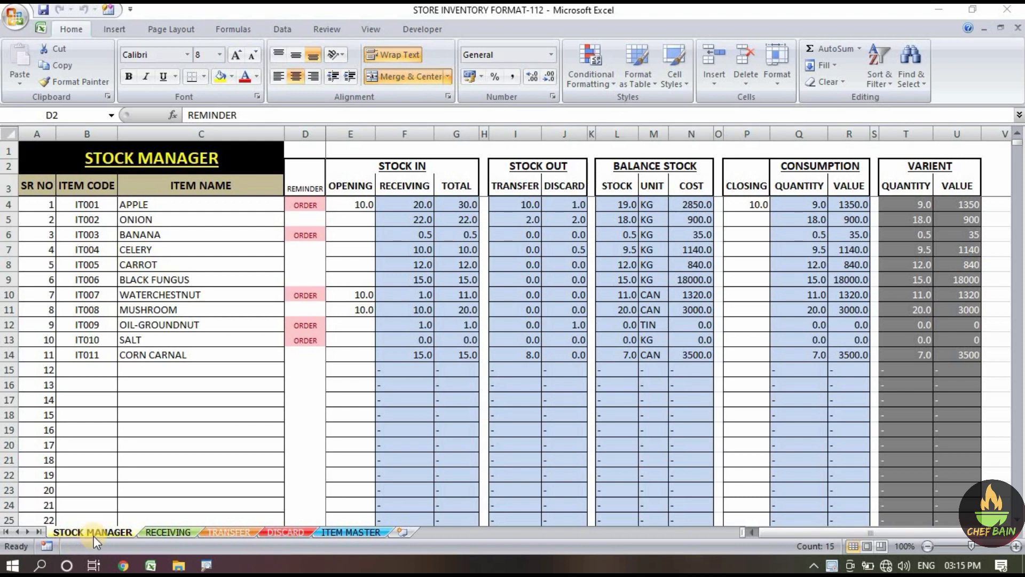
Look over the REMINDER column and the RECEIVING, TRANSFER, DISCARD and ITEM MASTER sheets, returning to STOCK MANAGER.
{"action": "key", "text": "ctrl+shift+Down"}
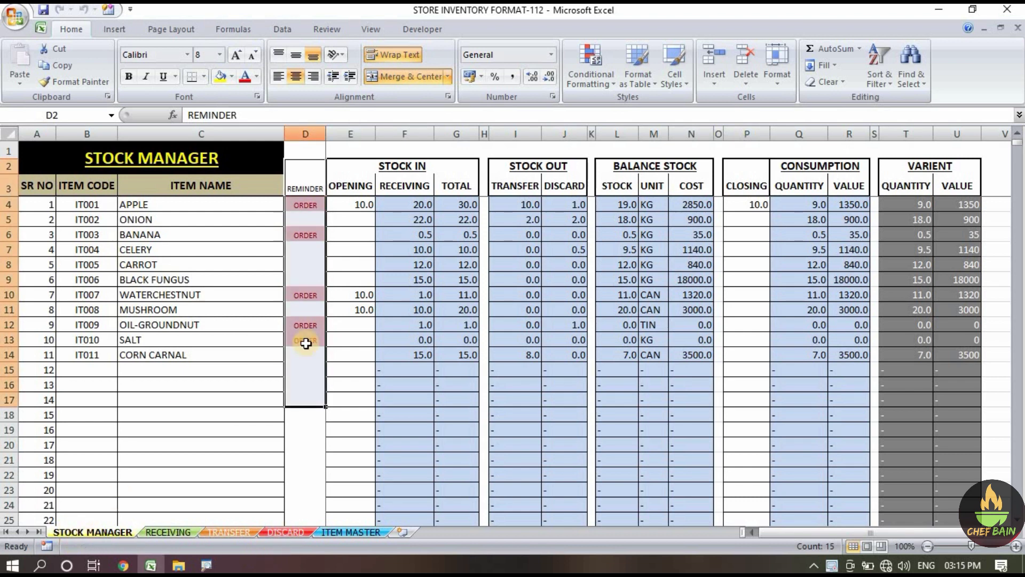
{"action": "left_click", "coordinate": [163, 536]}
{"action": "left_click", "coordinate": [226, 537]}
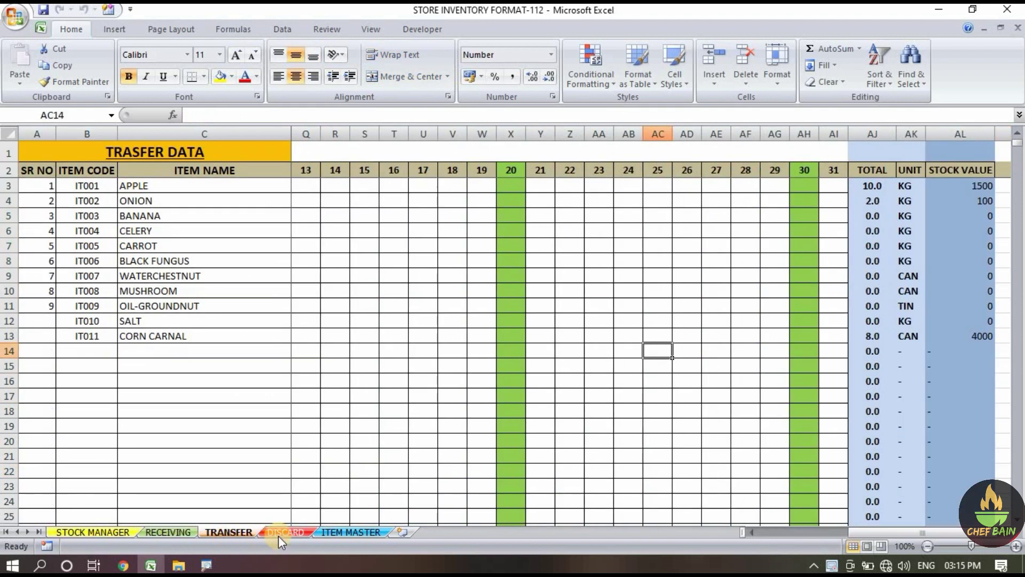
{"action": "left_click", "coordinate": [279, 534]}
{"action": "left_click", "coordinate": [356, 534]}
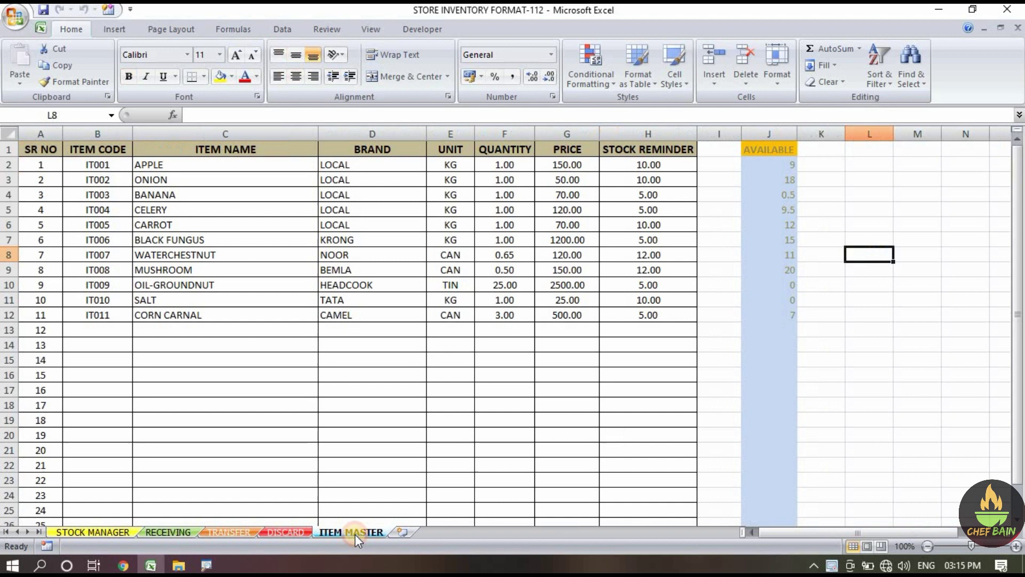
{"action": "key", "text": "ctrl+Page_Up"}
{"action": "key", "text": "ctrl+Page_Up"}
{"action": "key", "text": "ctrl+Page_Up"}
{"action": "key", "text": "ctrl+Page_Up"}
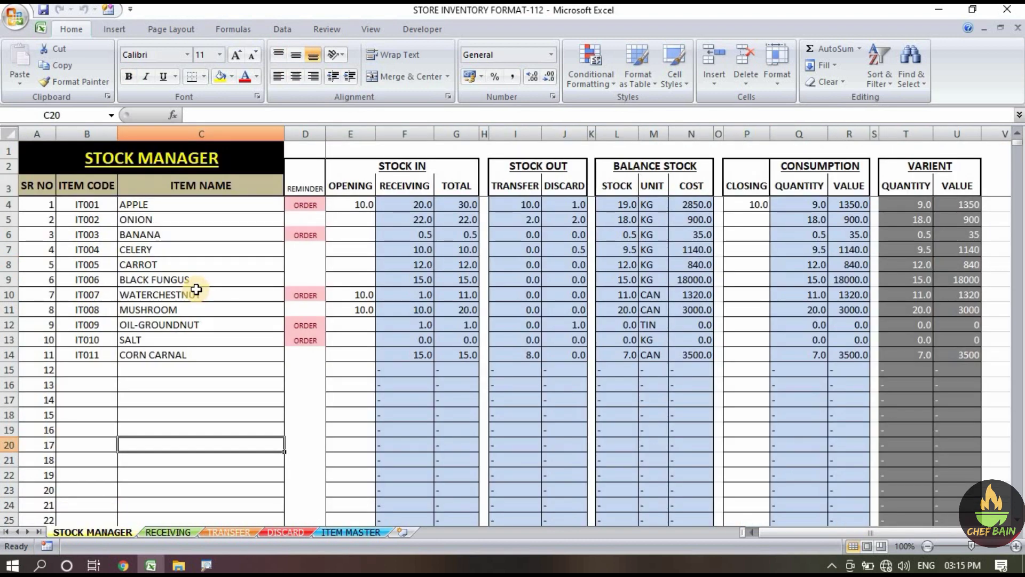
Examine the STOCK MANAGER headings, from the serial number, item code and name columns through STOCK IN, STOCK OUT, BALANCE STOCK, CONSUMPTION and VARIENT.
{"action": "left_click", "coordinate": [235, 264]}
{"action": "left_click_drag", "start_coordinate": [57, 158], "coordinate": [216, 380]}
{"action": "left_click", "coordinate": [38, 190]}
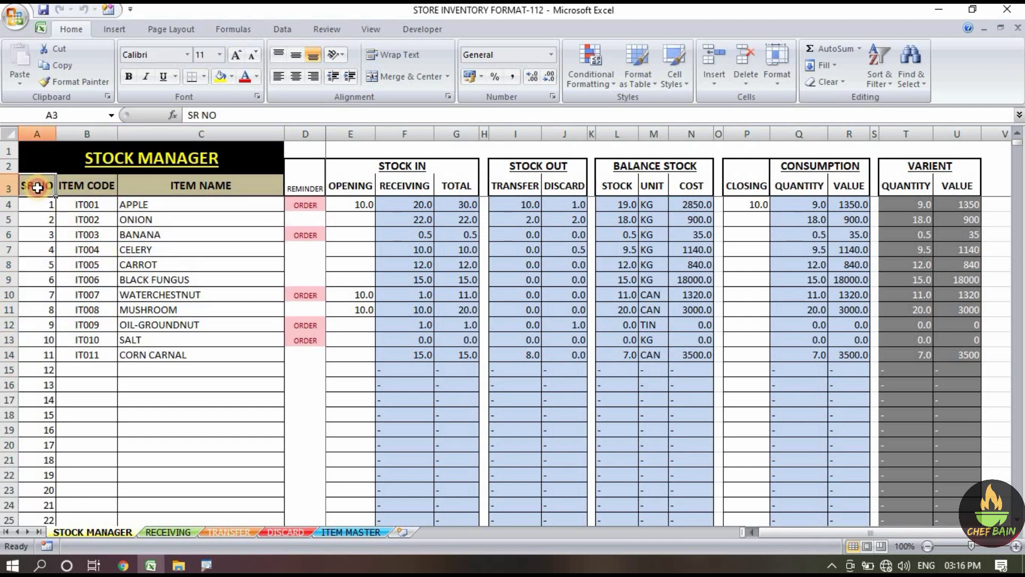
{"action": "left_click", "coordinate": [94, 186]}
{"action": "left_click", "coordinate": [172, 185]}
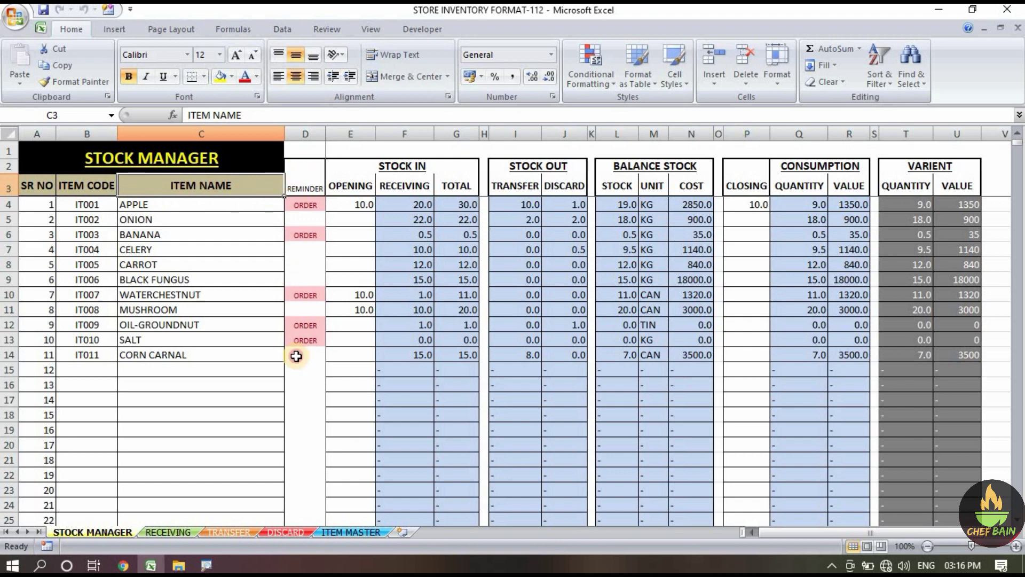
{"action": "key", "text": "Right"}
{"action": "left_click", "coordinate": [453, 169]}
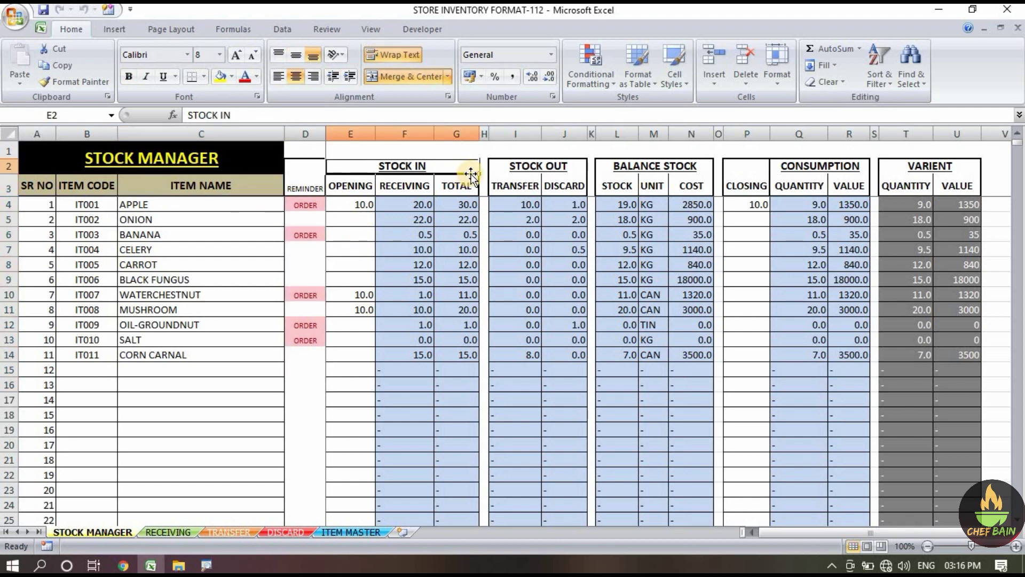
{"action": "left_click", "coordinate": [526, 167]}
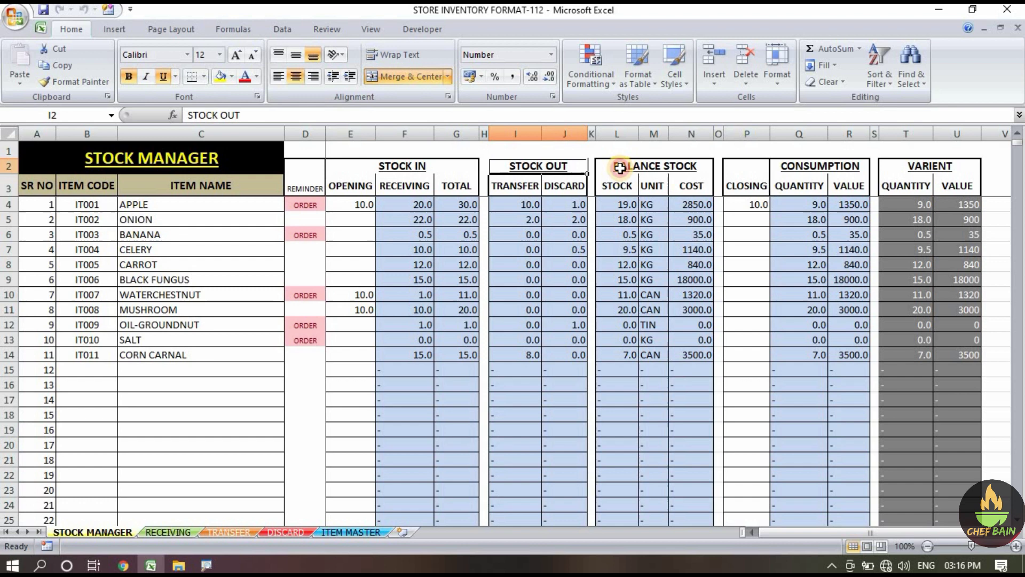
{"action": "left_click", "coordinate": [658, 166]}
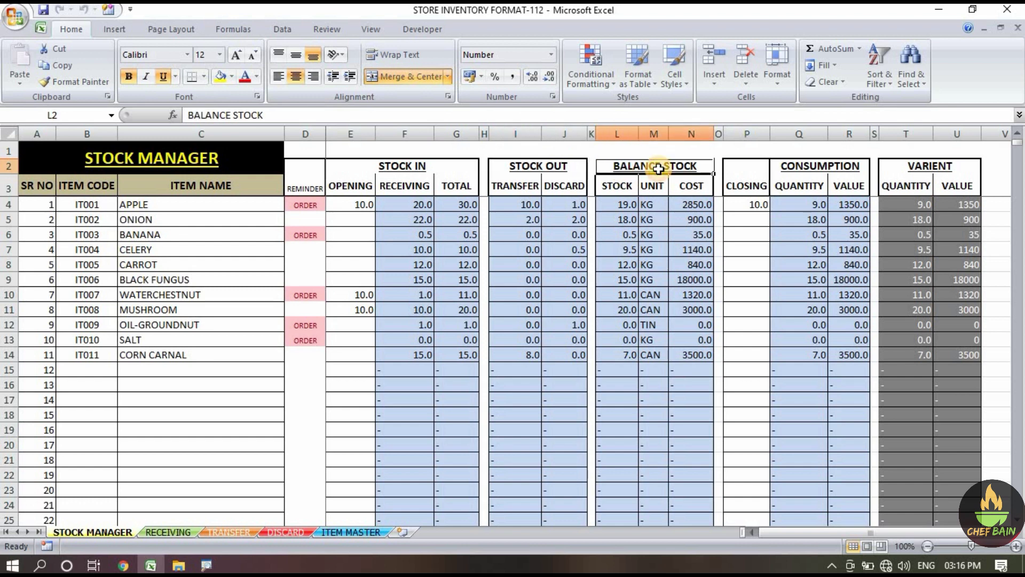
{"action": "left_click", "coordinate": [815, 166]}
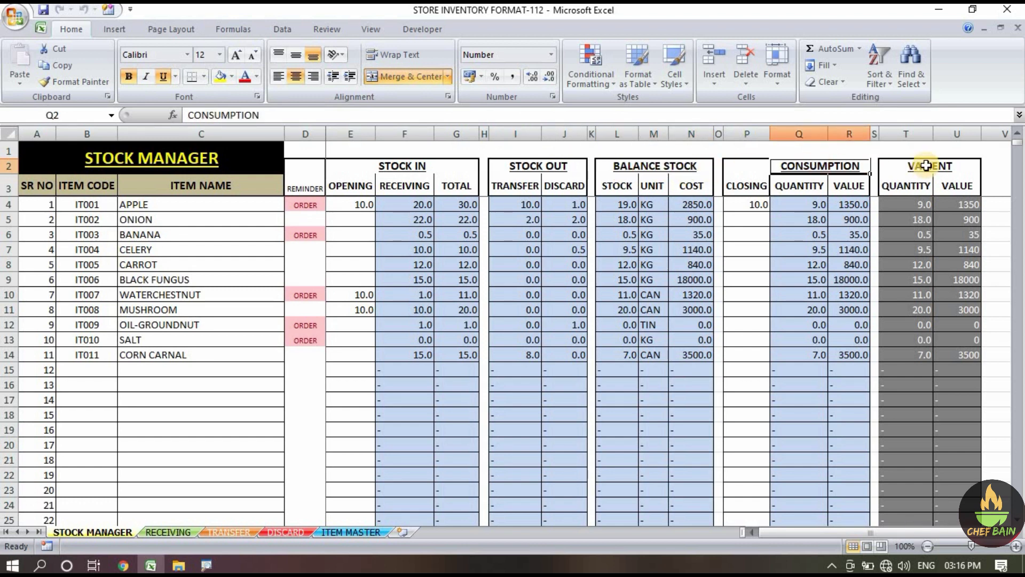
{"action": "left_click", "coordinate": [927, 166]}
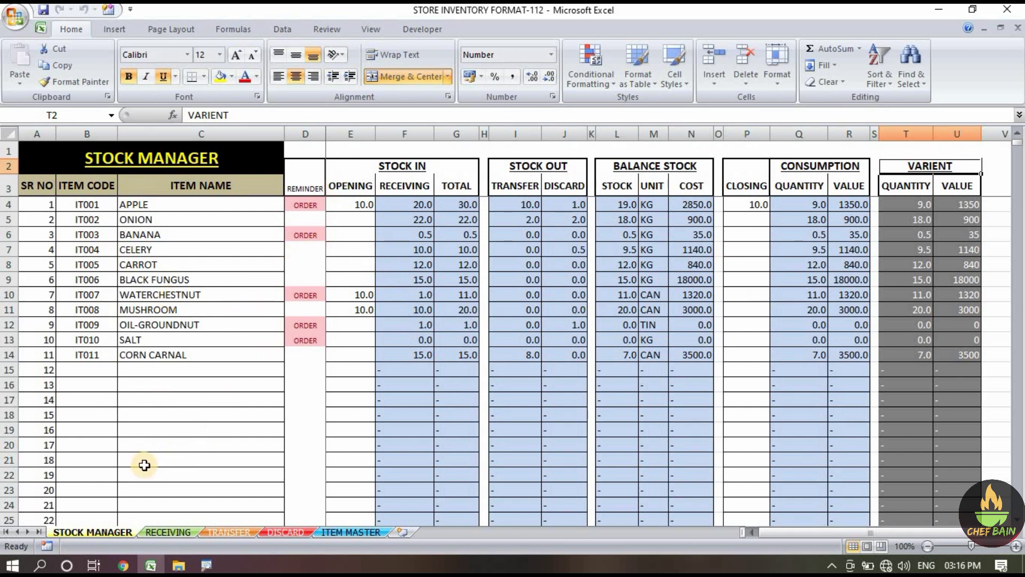
Examine the RECEIVING sheet's item codes and names, month cell and date columns from 1 to 31.
{"action": "left_click", "coordinate": [178, 531]}
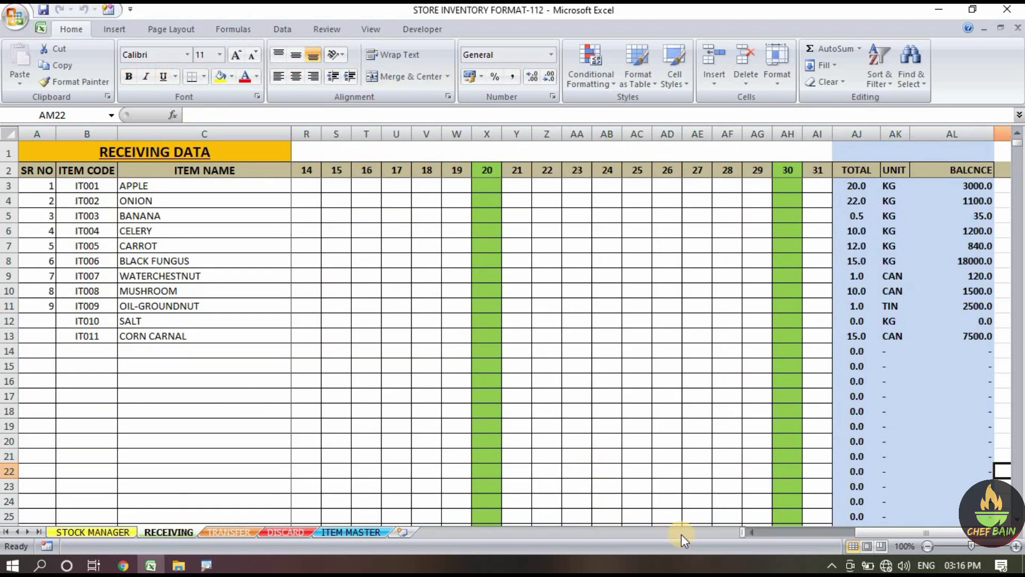
{"action": "left_click_drag", "start_coordinate": [872, 536], "coordinate": [769, 534]}
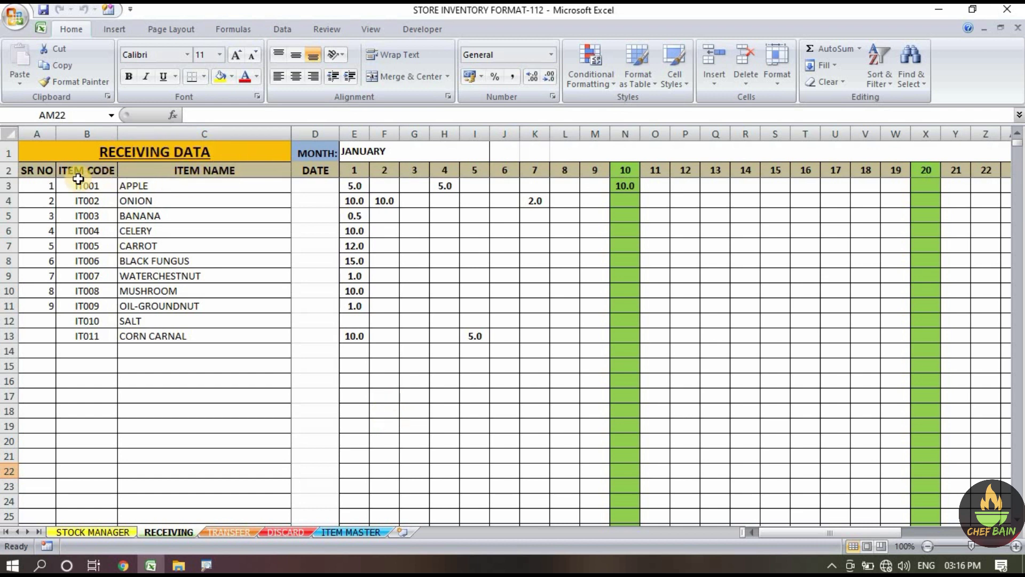
{"action": "left_click_drag", "start_coordinate": [87, 185], "coordinate": [87, 216]}
{"action": "left_click_drag", "start_coordinate": [163, 188], "coordinate": [178, 321]}
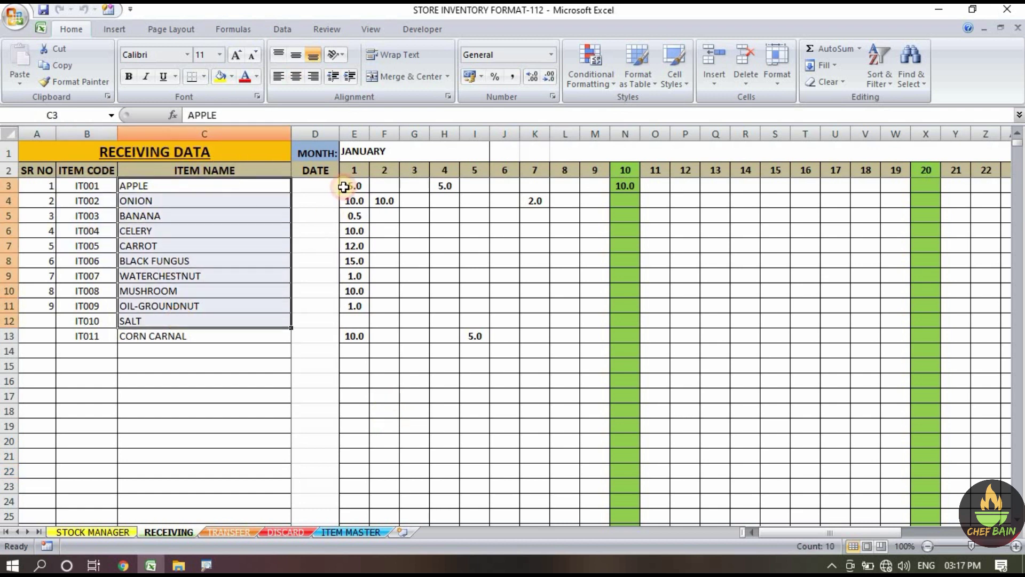
{"action": "left_click", "coordinate": [355, 152]}
{"action": "left_click", "coordinate": [353, 169]}
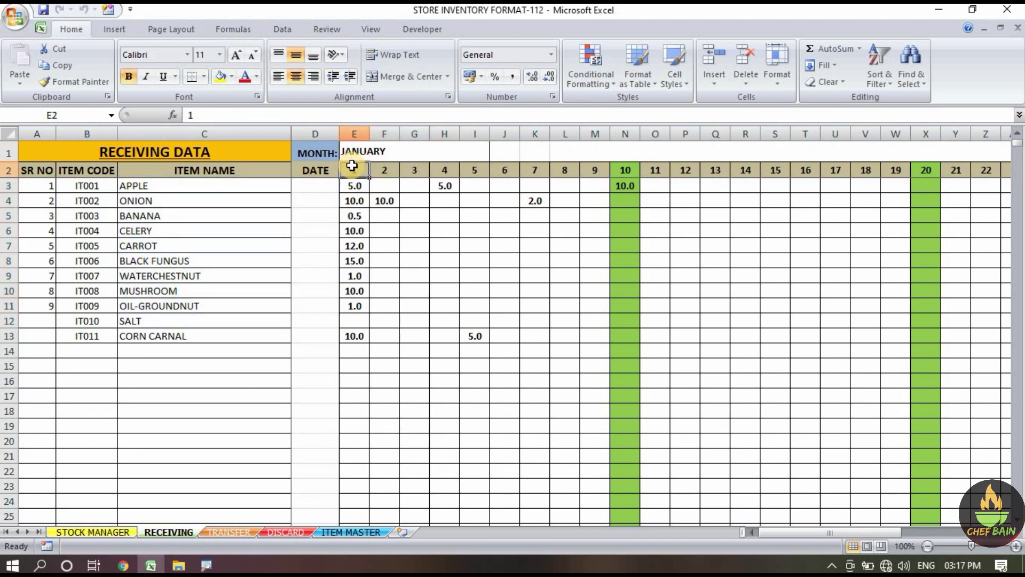
{"action": "left_click_drag", "start_coordinate": [787, 537], "coordinate": [861, 536]}
{"action": "left_click", "coordinate": [938, 169]}
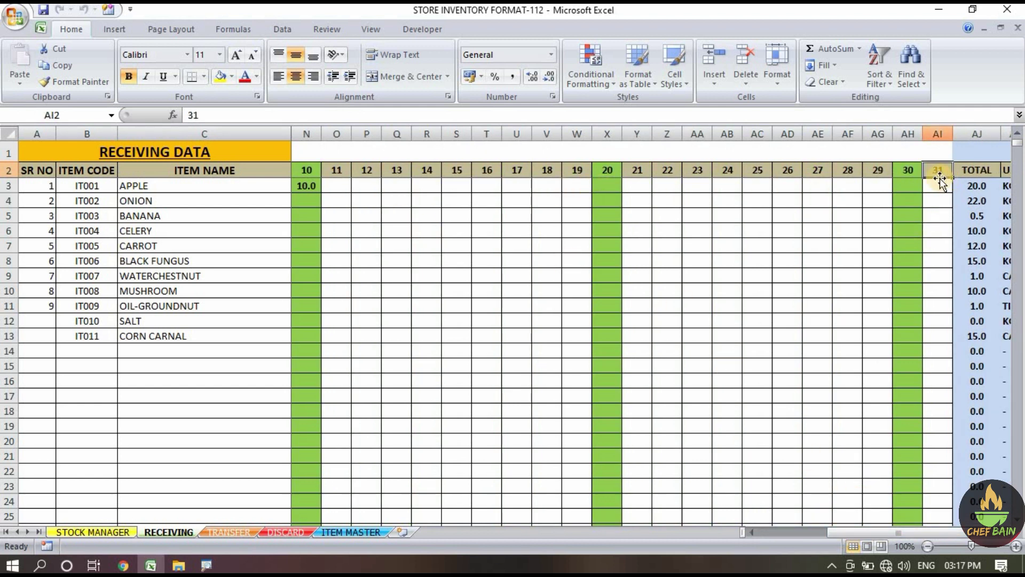
{"action": "left_click", "coordinate": [909, 168]}
{"action": "left_click_drag", "start_coordinate": [879, 534], "coordinate": [794, 536]}
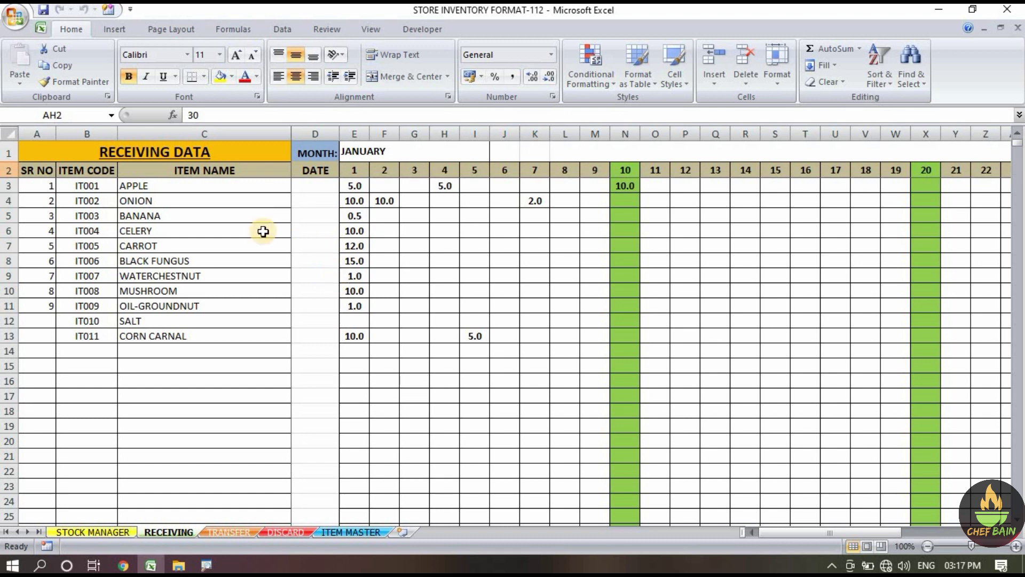
Enter a received quantity of 5 for CARROT under date 9 in the RECEIVING sheet.
{"action": "left_click", "coordinate": [148, 247]}
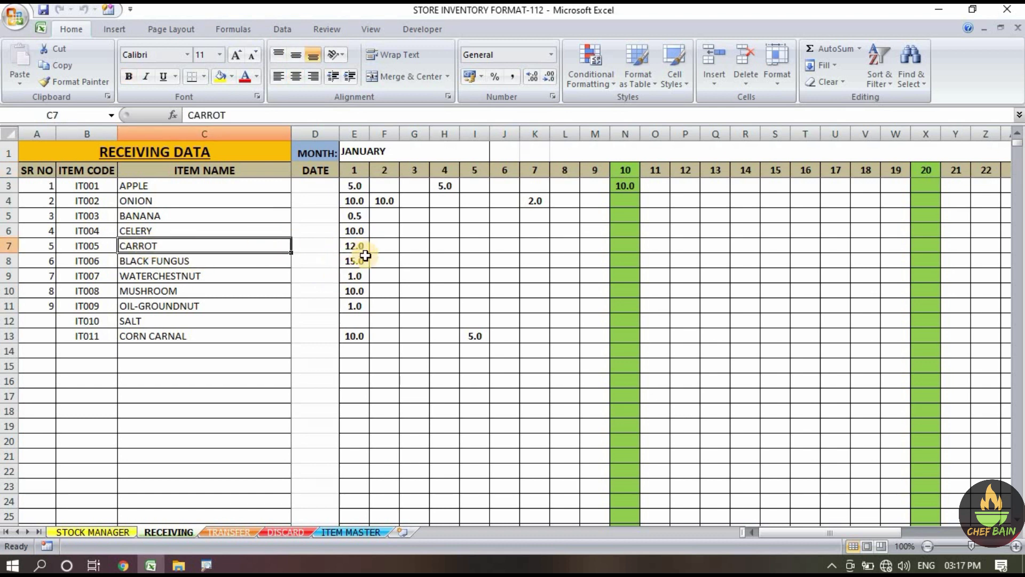
{"action": "left_click", "coordinate": [594, 171]}
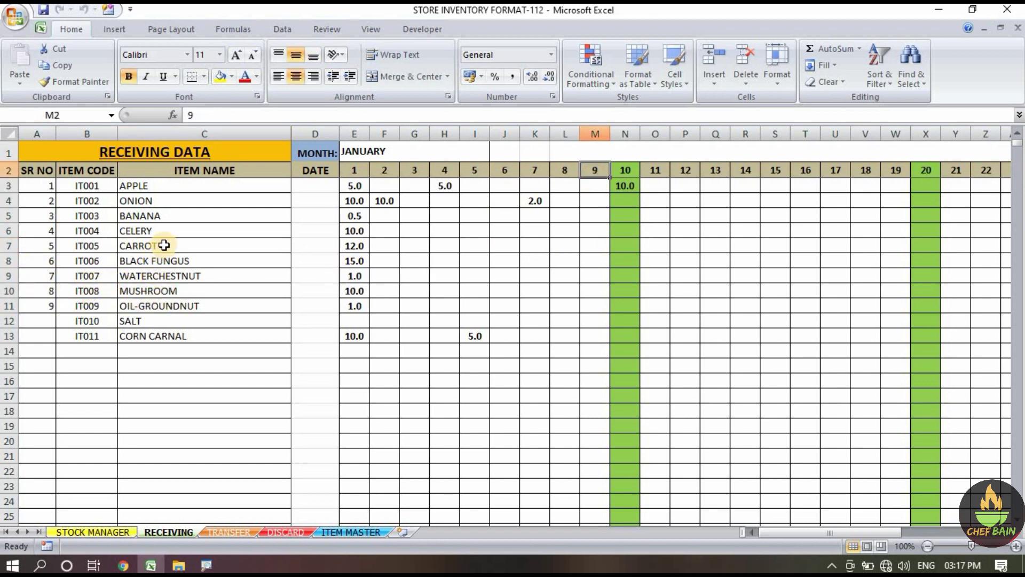
{"action": "left_click", "coordinate": [187, 248]}
{"action": "key", "text": "Right"}
{"action": "key", "text": "Right"}
{"action": "key", "text": "Right"}
{"action": "key", "text": "Right"}
{"action": "key", "text": "Right"}
{"action": "key", "text": "Right"}
{"action": "key", "text": "Right"}
{"action": "key", "text": "Right"}
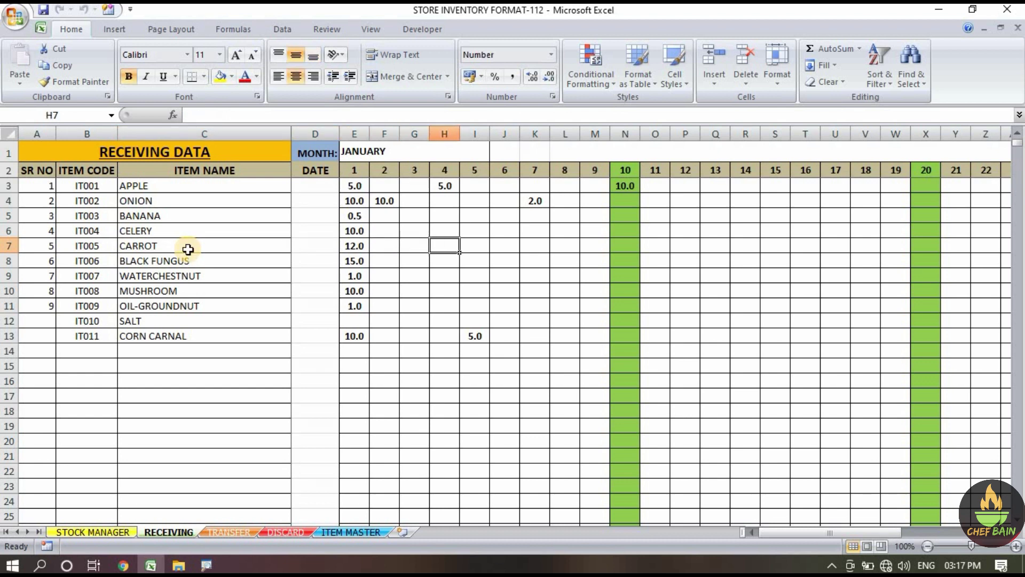
{"action": "key", "text": "Right"}
{"action": "key", "text": "Right"}
{"action": "key", "text": "Right"}
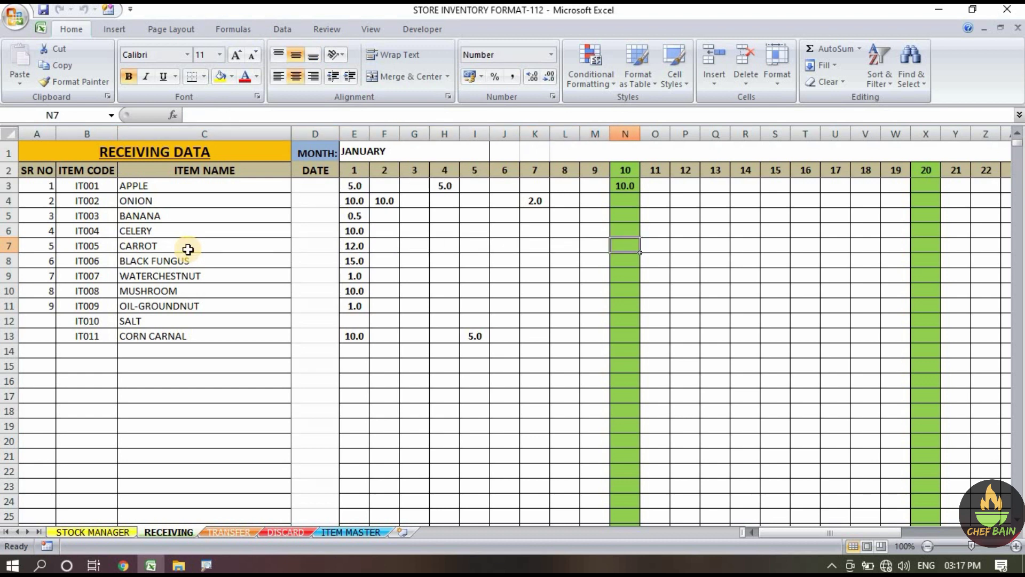
{"action": "key", "text": "Left"}
{"action": "type", "text": "5"}
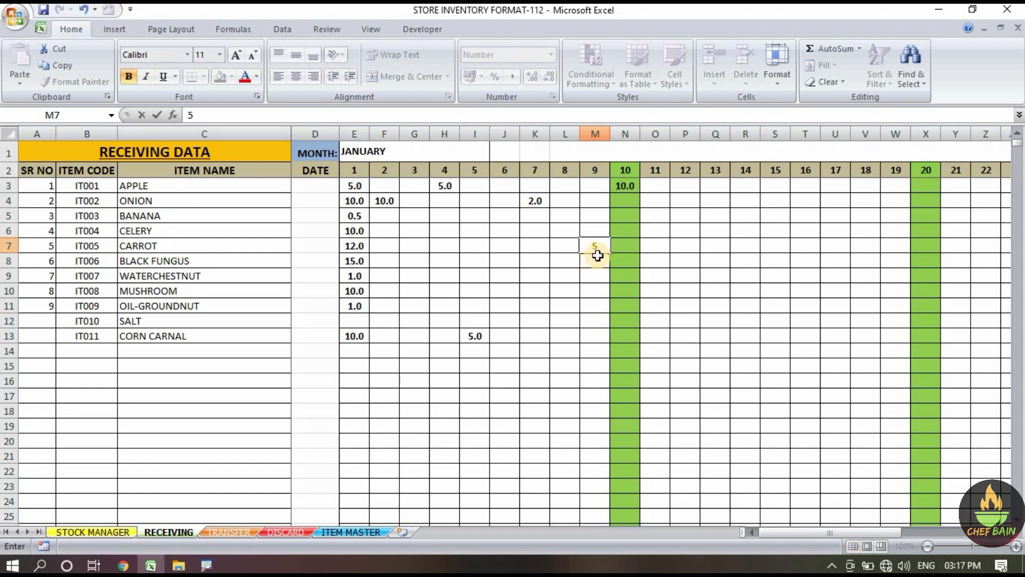
{"action": "left_click", "coordinate": [697, 314]}
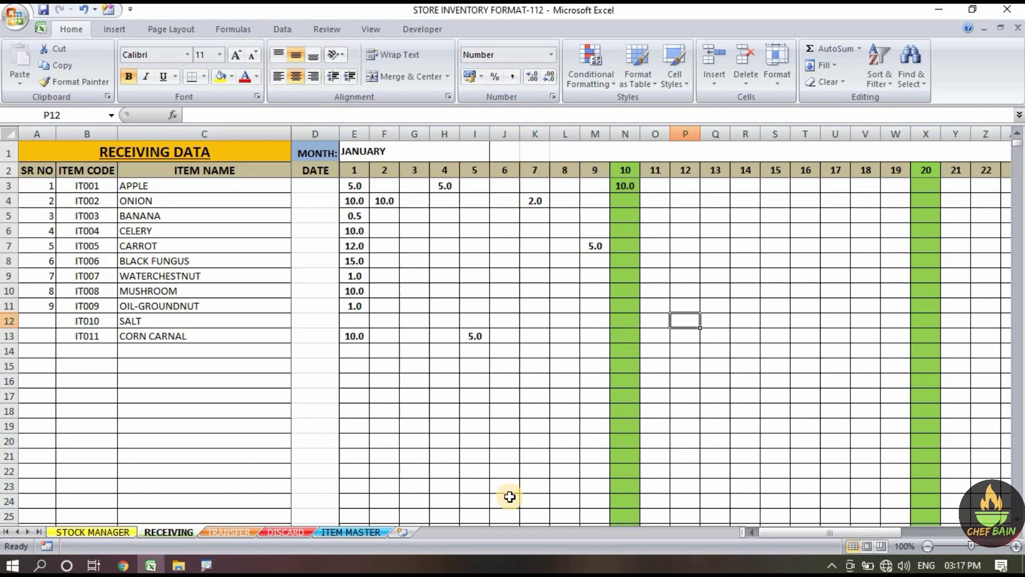
Compare CARROT's receiving figure in STOCK MANAGER with its entries for dates 1 and 9 in the RECEIVING sheet.
{"action": "left_click", "coordinate": [65, 530]}
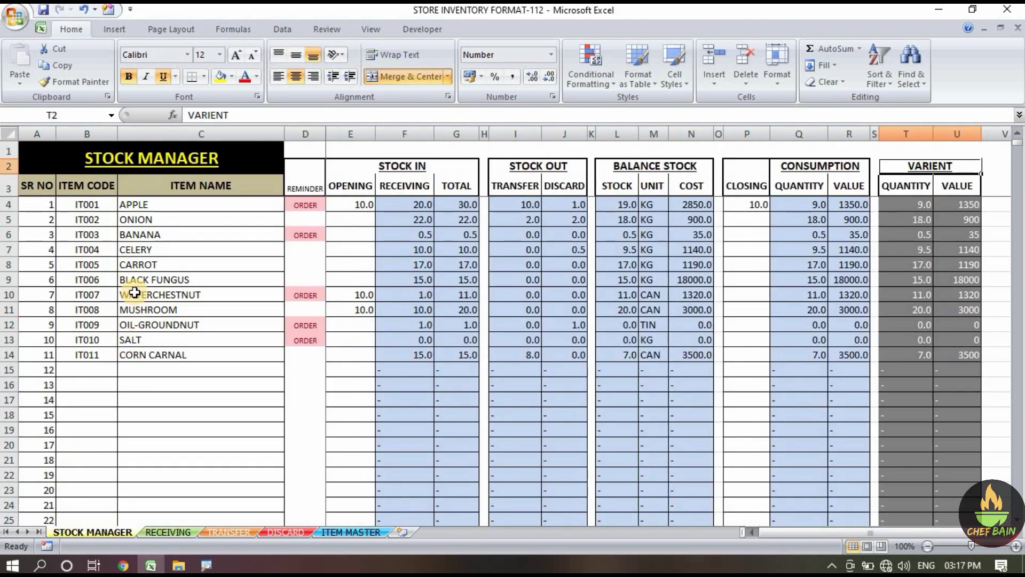
{"action": "left_click", "coordinate": [10, 264]}
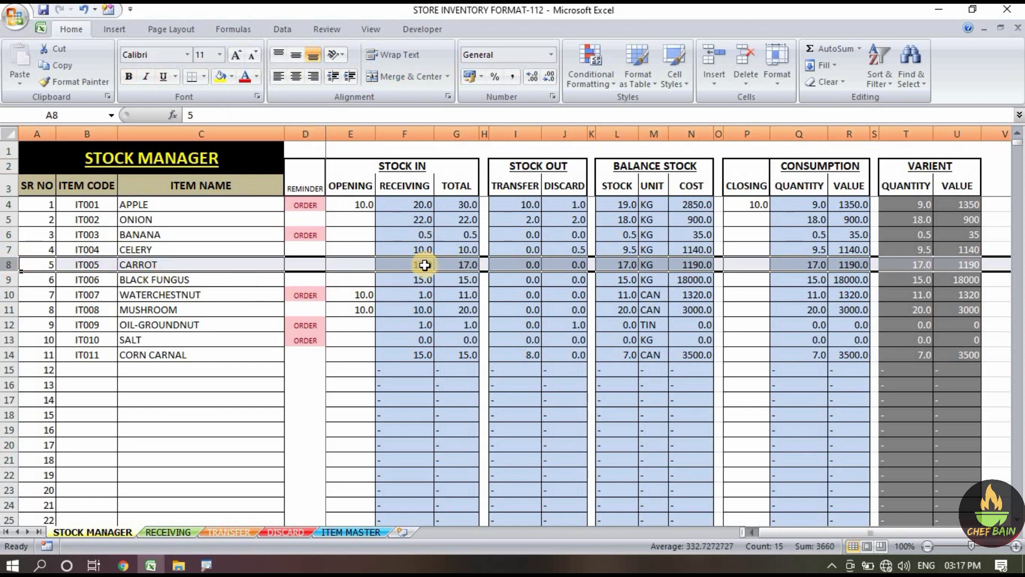
{"action": "left_click", "coordinate": [425, 264]}
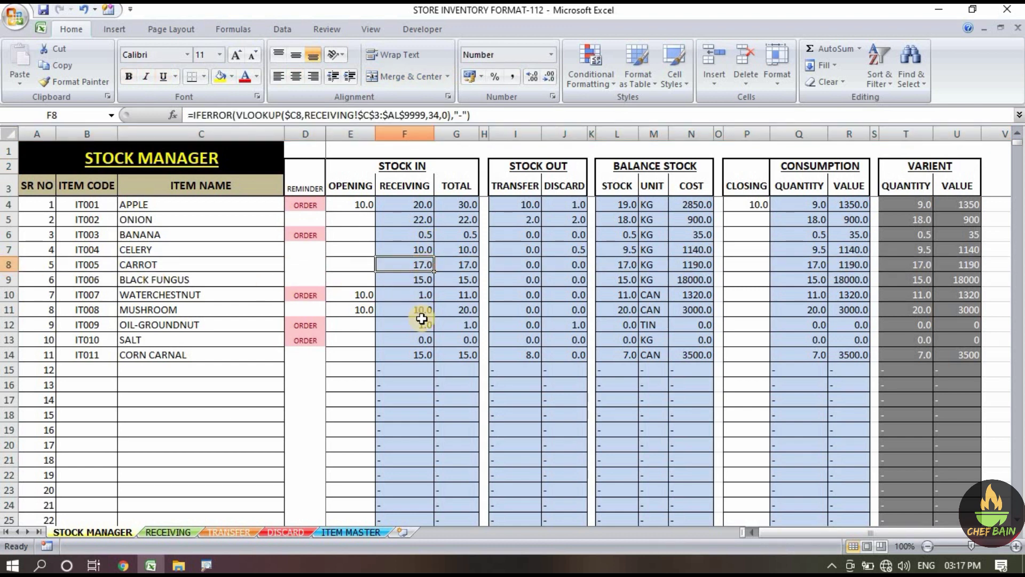
{"action": "left_click", "coordinate": [158, 529]}
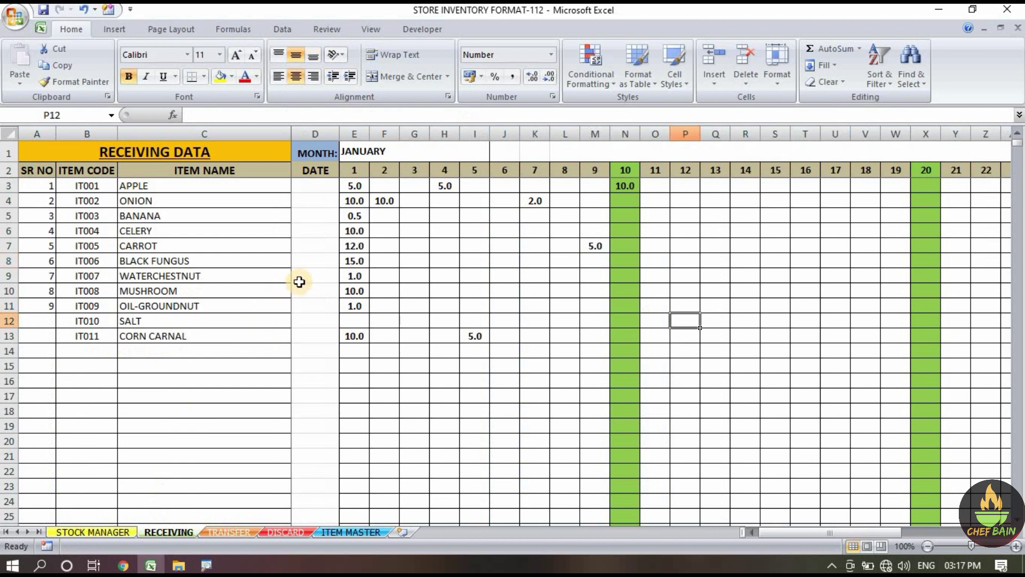
{"action": "left_click", "coordinate": [343, 247]}
{"action": "left_click", "coordinate": [591, 247]}
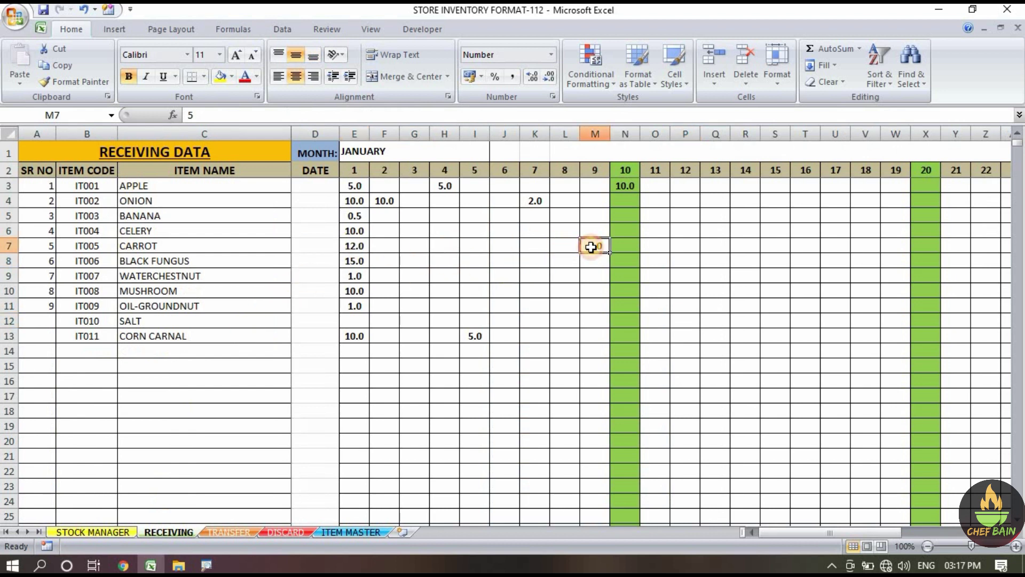
{"action": "left_click", "coordinate": [94, 532]}
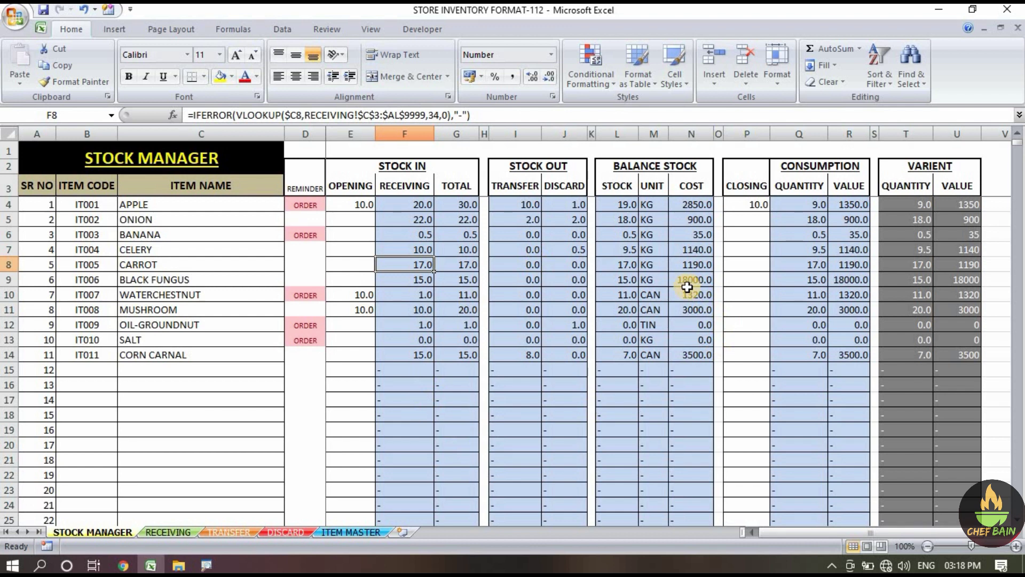
Enter a transferred quantity of 2 for CARROT under date 10 in the TRANSFER sheet.
{"action": "left_click", "coordinate": [170, 532]}
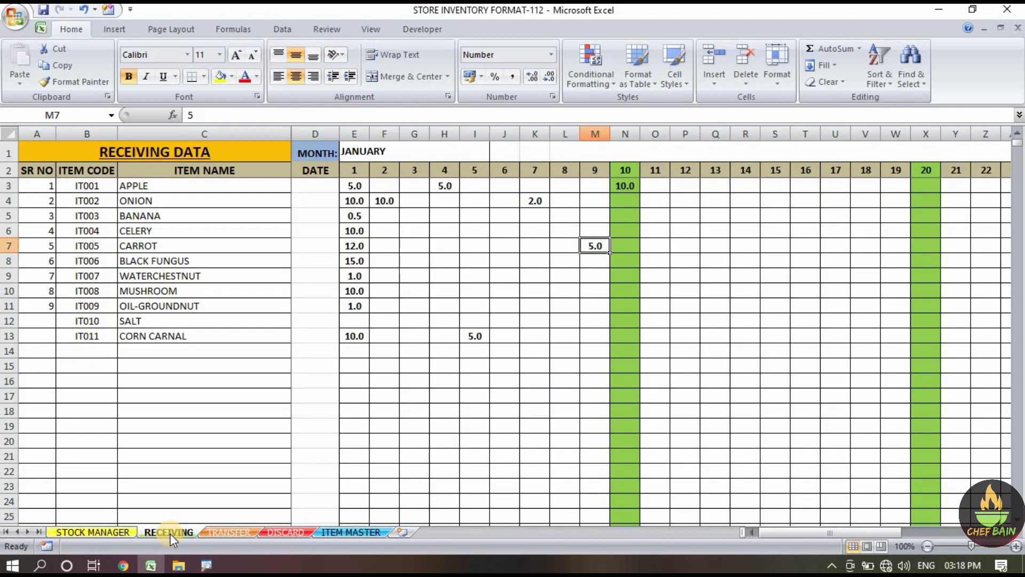
{"action": "left_click", "coordinate": [227, 533]}
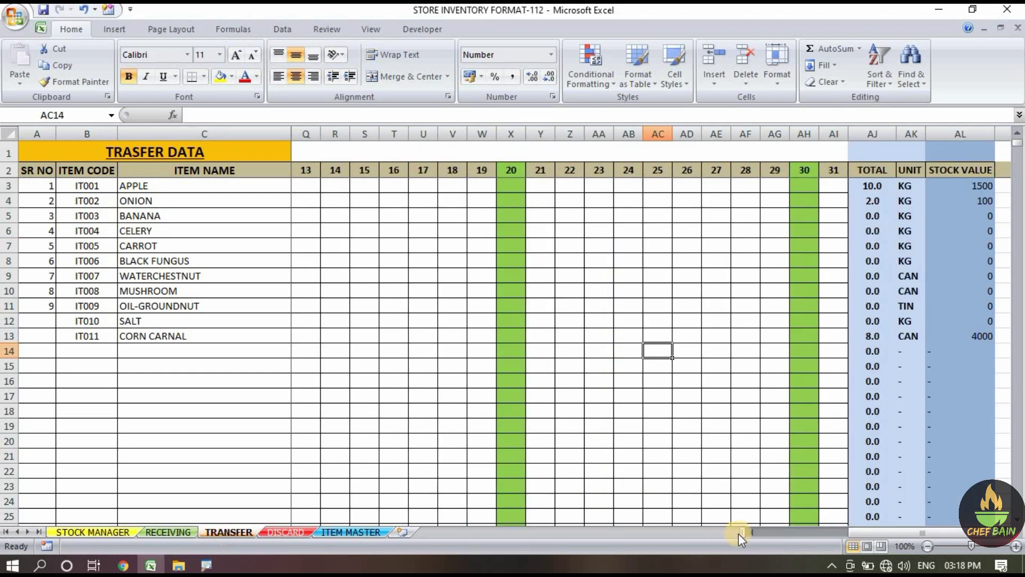
{"action": "left_click_drag", "start_coordinate": [874, 530], "coordinate": [784, 532]}
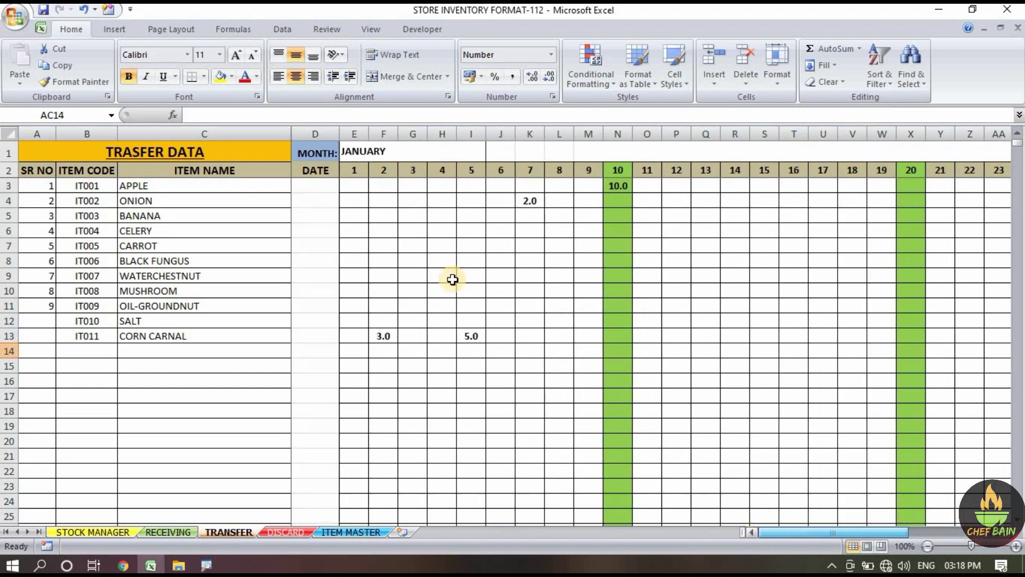
{"action": "left_click", "coordinate": [167, 246]}
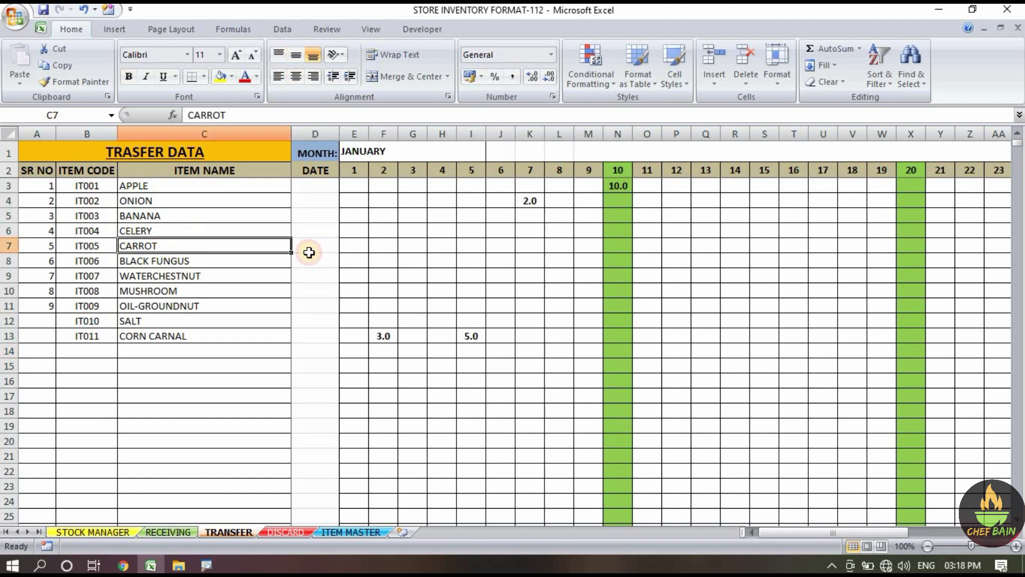
{"action": "left_click", "coordinate": [616, 247]}
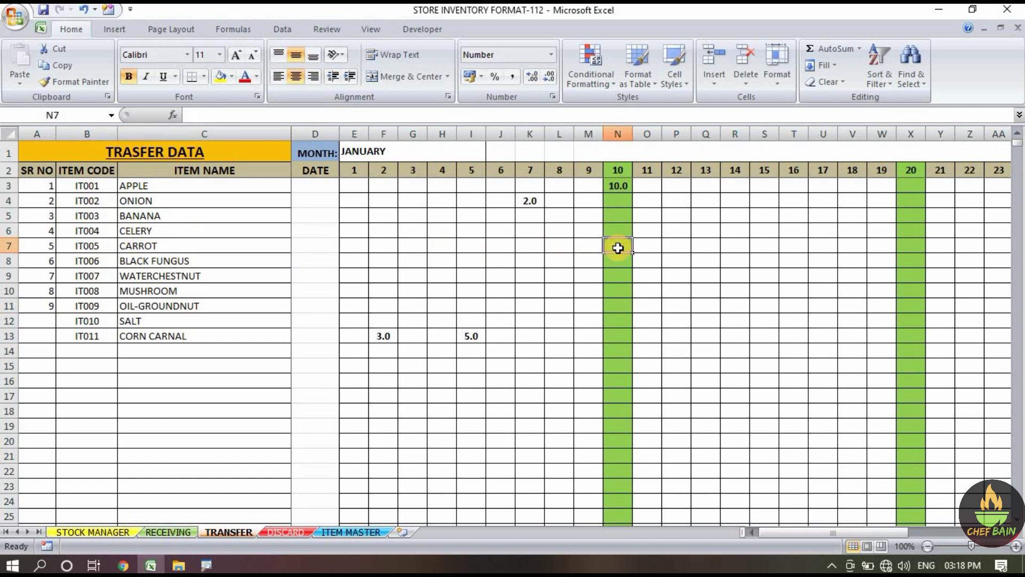
{"action": "type", "text": "2"}
{"action": "left_click", "coordinate": [651, 310]}
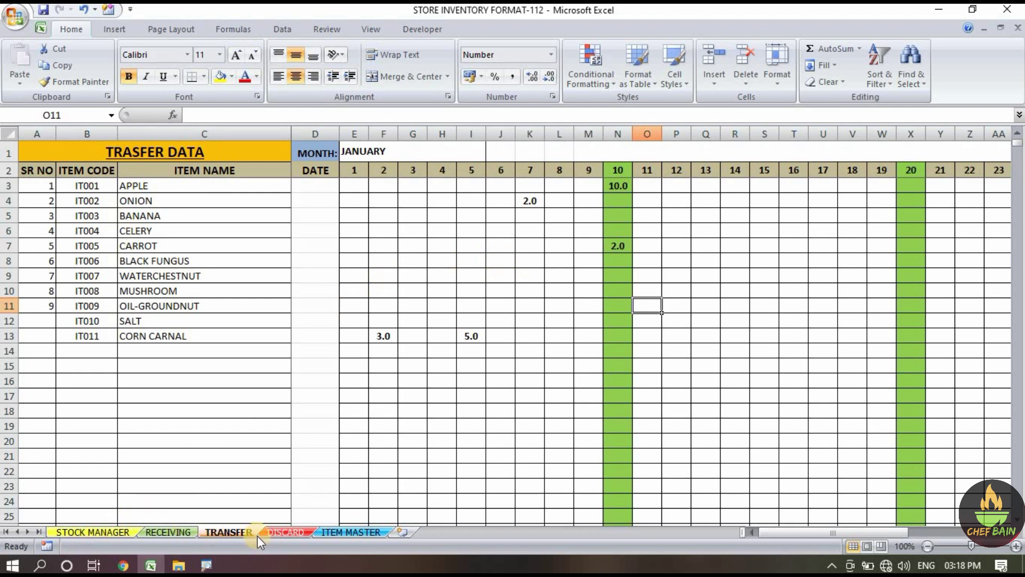
Enter a discarded quantity of 0.5 for BANANA under date 11 in the DISCARD sheet.
{"action": "left_click", "coordinate": [280, 531]}
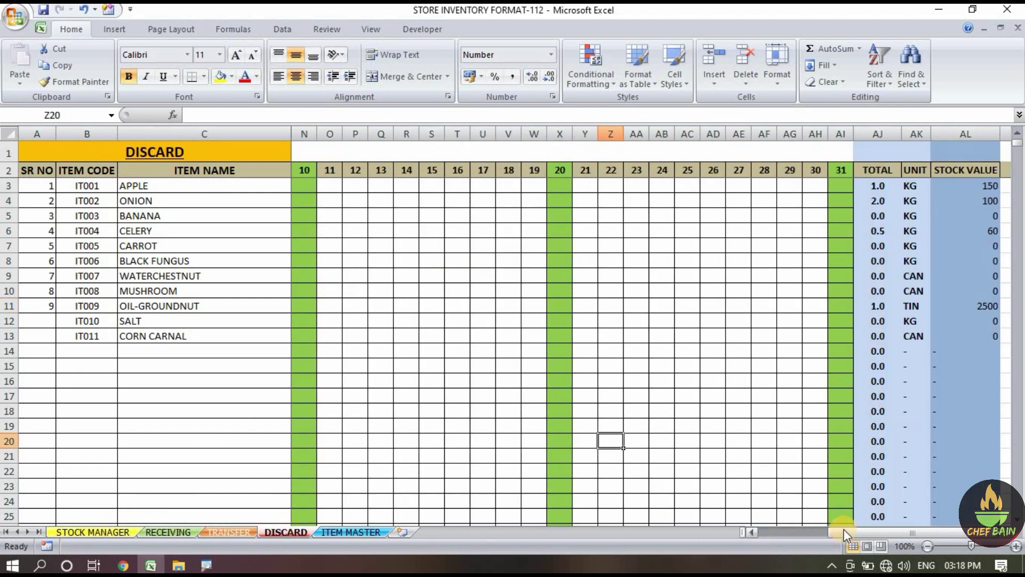
{"action": "left_click_drag", "start_coordinate": [848, 531], "coordinate": [766, 534]}
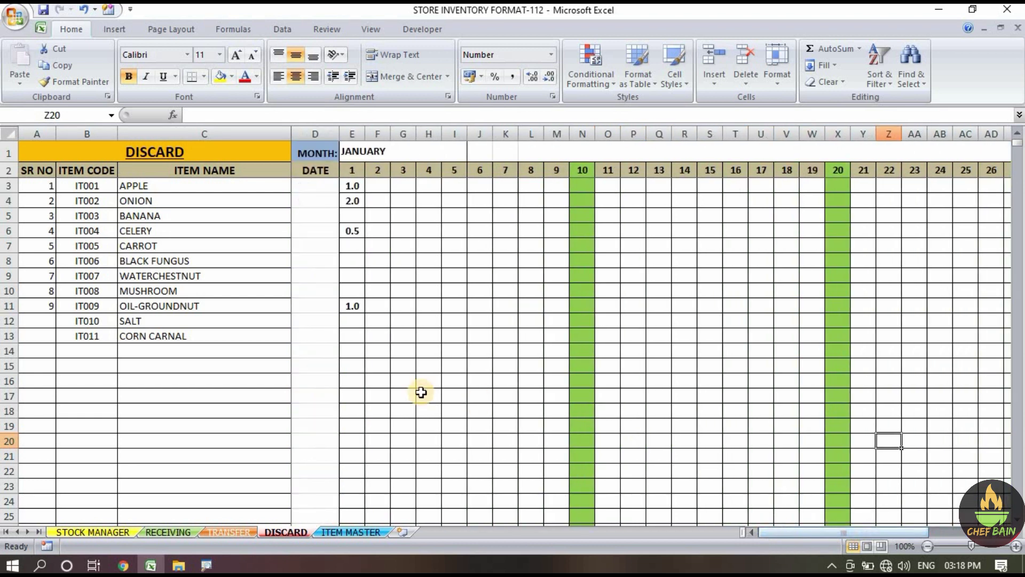
{"action": "left_click", "coordinate": [328, 381]}
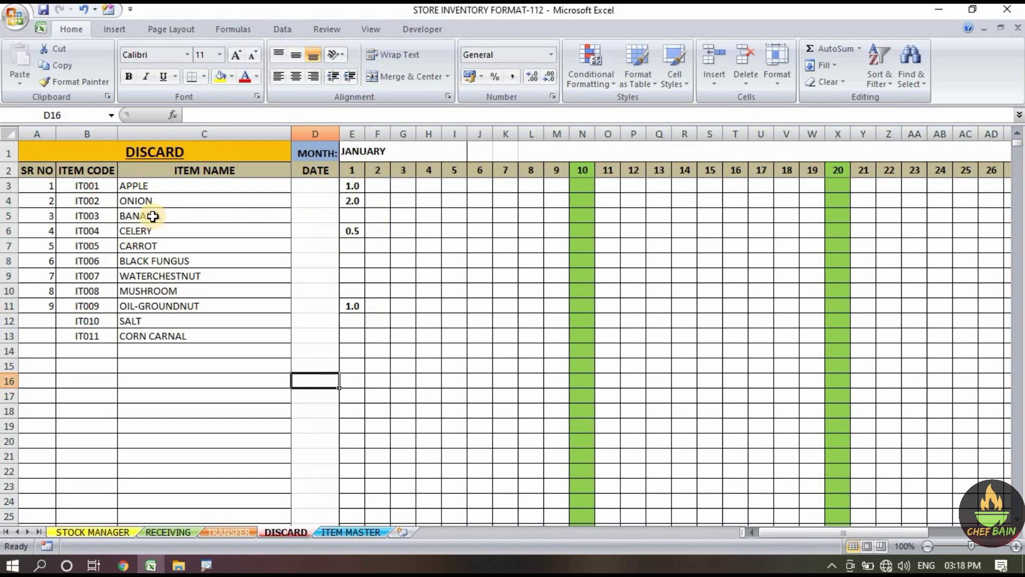
{"action": "left_click", "coordinate": [604, 216]}
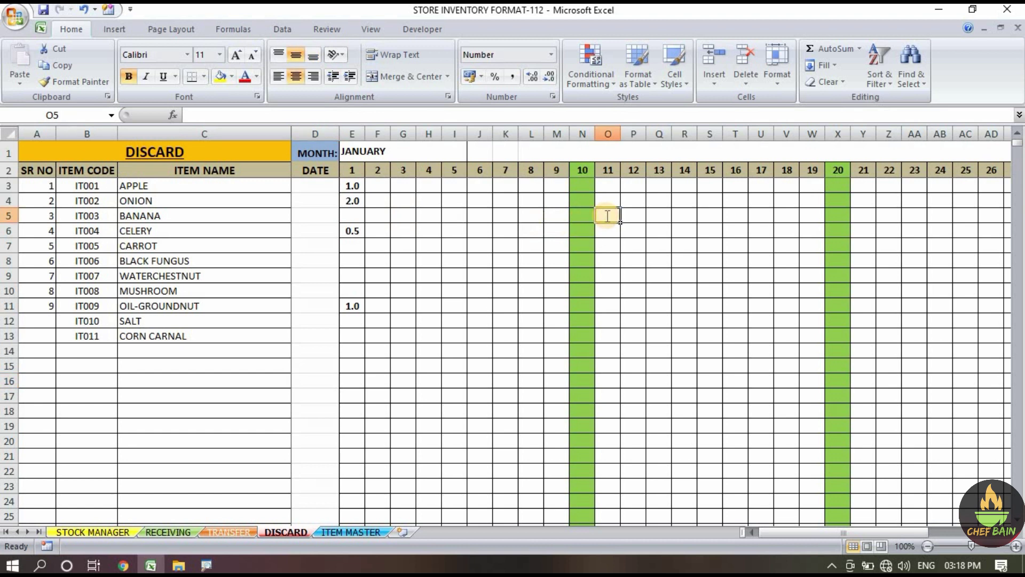
{"action": "type", "text": "0.5"}
{"action": "left_click", "coordinate": [659, 275]}
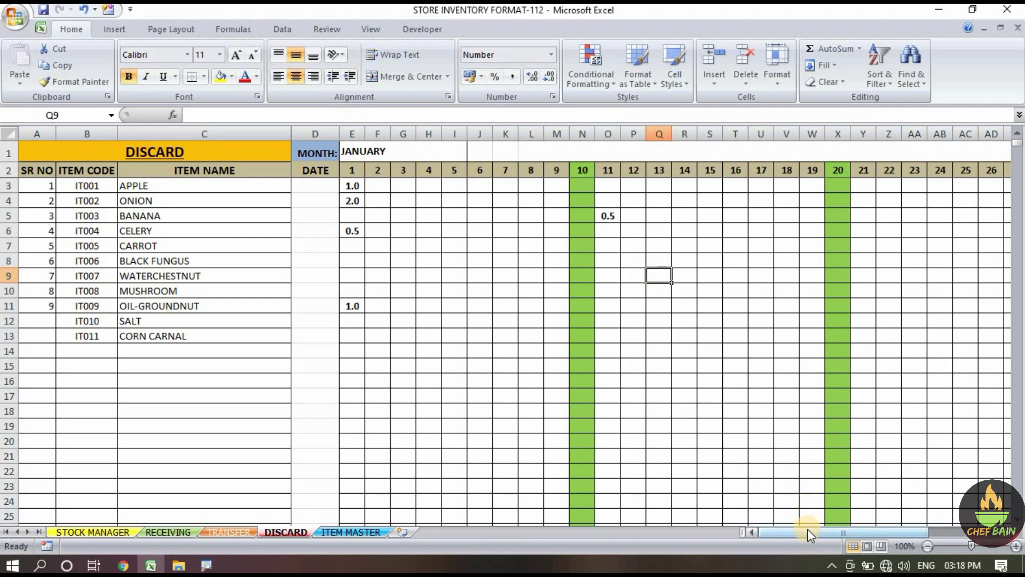
Review the TOTAL, UNIT and STOCK VALUE columns of the DISCARD sheet.
{"action": "left_click_drag", "start_coordinate": [809, 529], "coordinate": [918, 521]}
{"action": "left_click_drag", "start_coordinate": [878, 153], "coordinate": [861, 404]}
{"action": "left_click", "coordinate": [776, 398]}
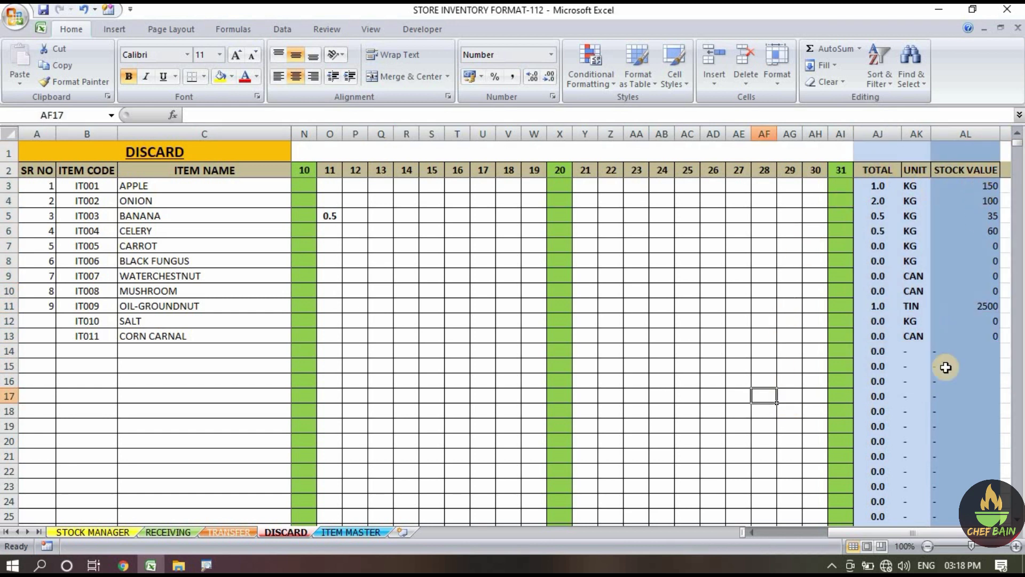
{"action": "left_click_drag", "start_coordinate": [895, 537], "coordinate": [812, 534]}
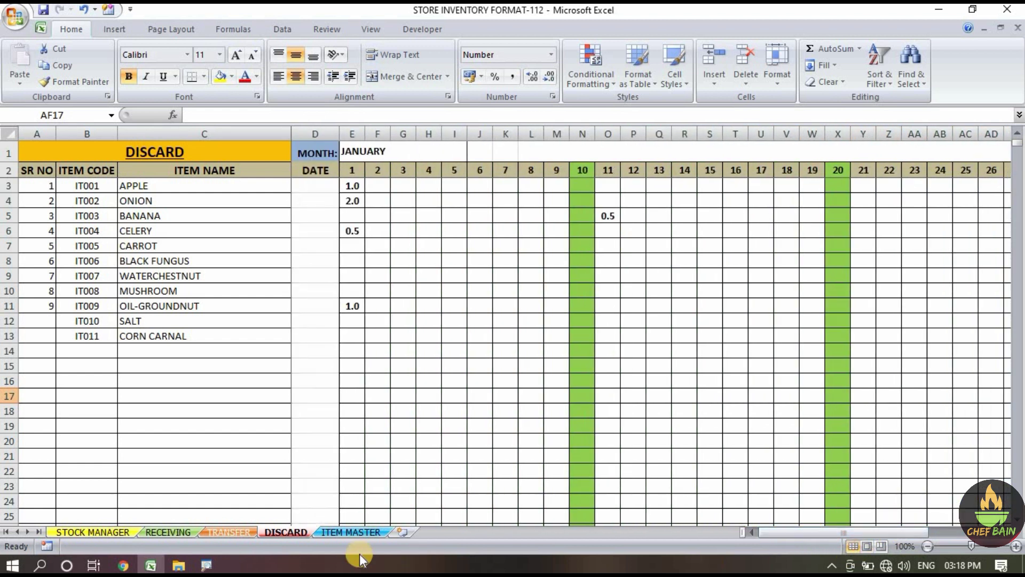
Examine the ITEM MASTER sheet's item table from ITEM CODE through STOCK REMINDER, looking briefly at STOCK MANAGER as well.
{"action": "left_click", "coordinate": [354, 531]}
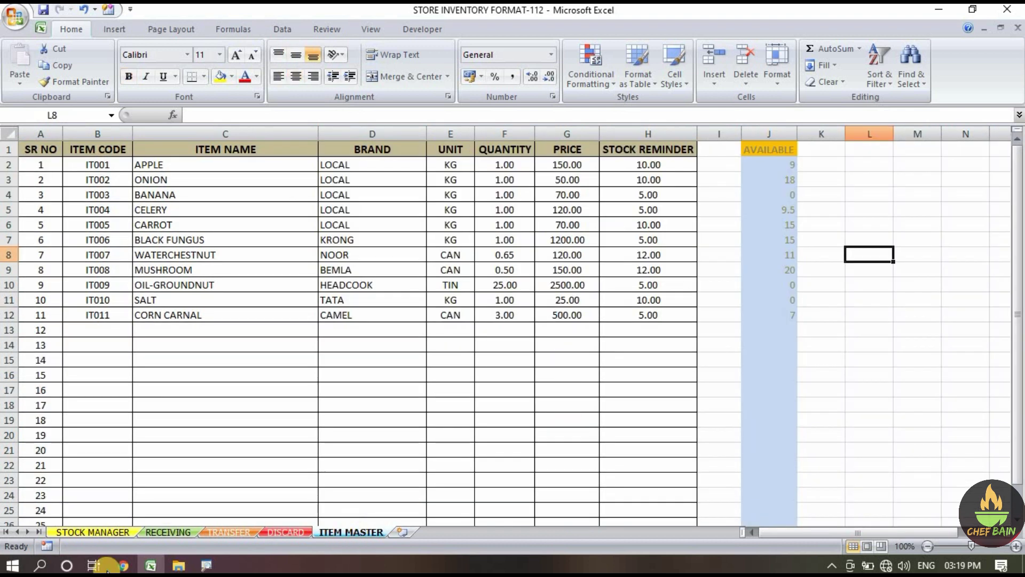
{"action": "left_click", "coordinate": [90, 531]}
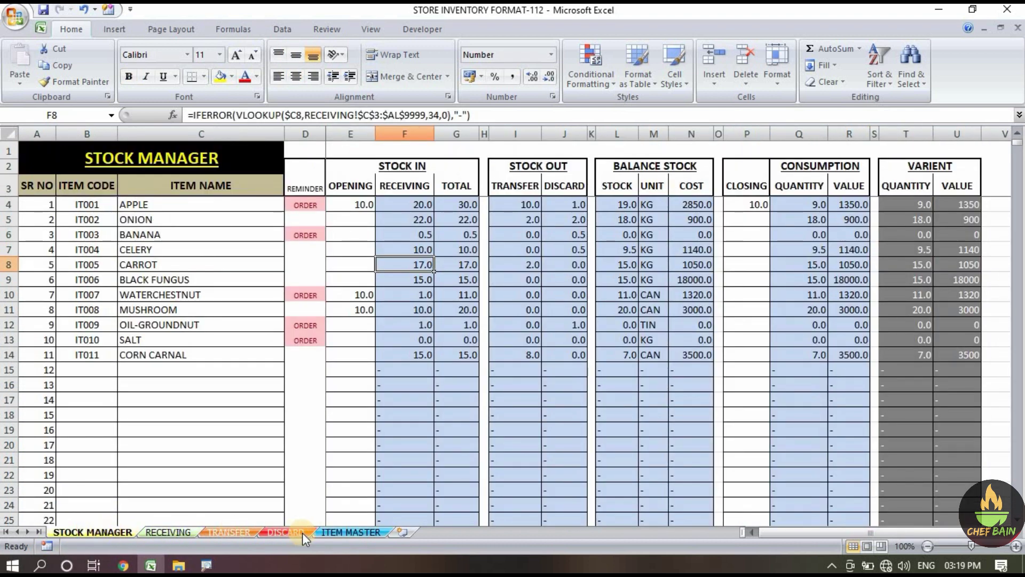
{"action": "left_click", "coordinate": [352, 532]}
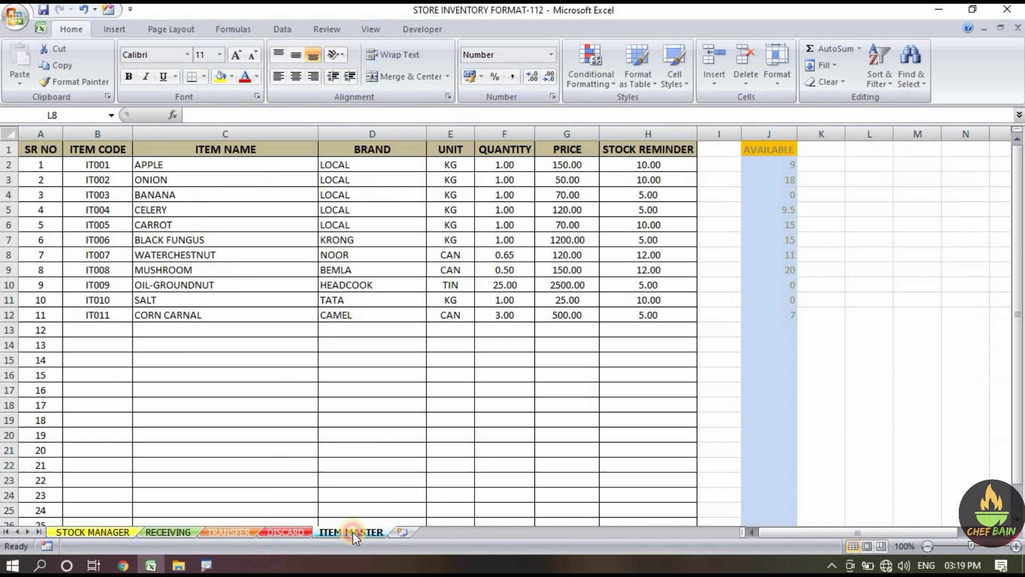
{"action": "left_click_drag", "start_coordinate": [97, 159], "coordinate": [629, 382]}
{"action": "left_click_drag", "start_coordinate": [628, 427], "coordinate": [626, 435]}
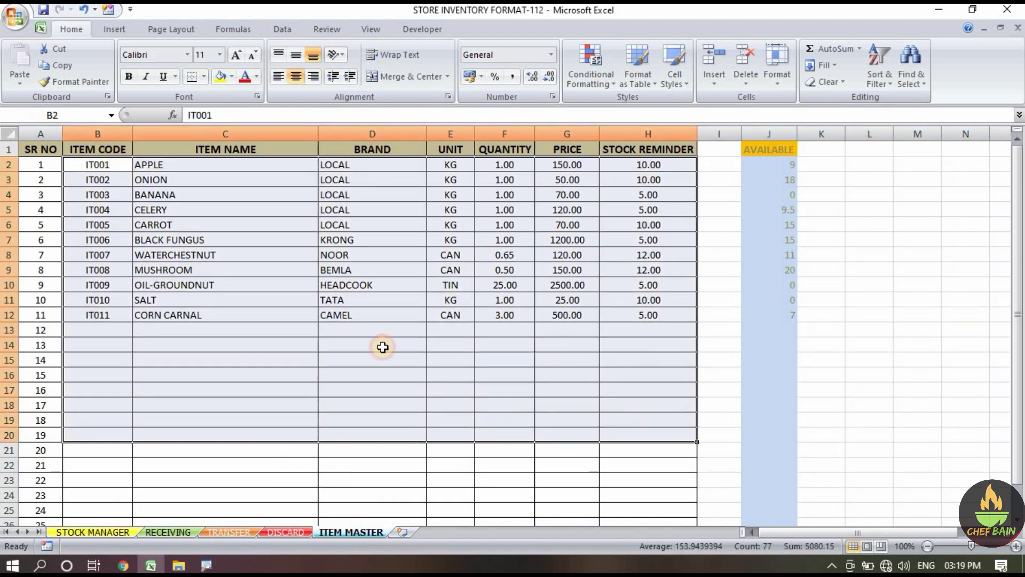
Add BLACK CARROT as a new item name in the first empty row of the ITEM MASTER sheet.
{"action": "left_click", "coordinate": [121, 331]}
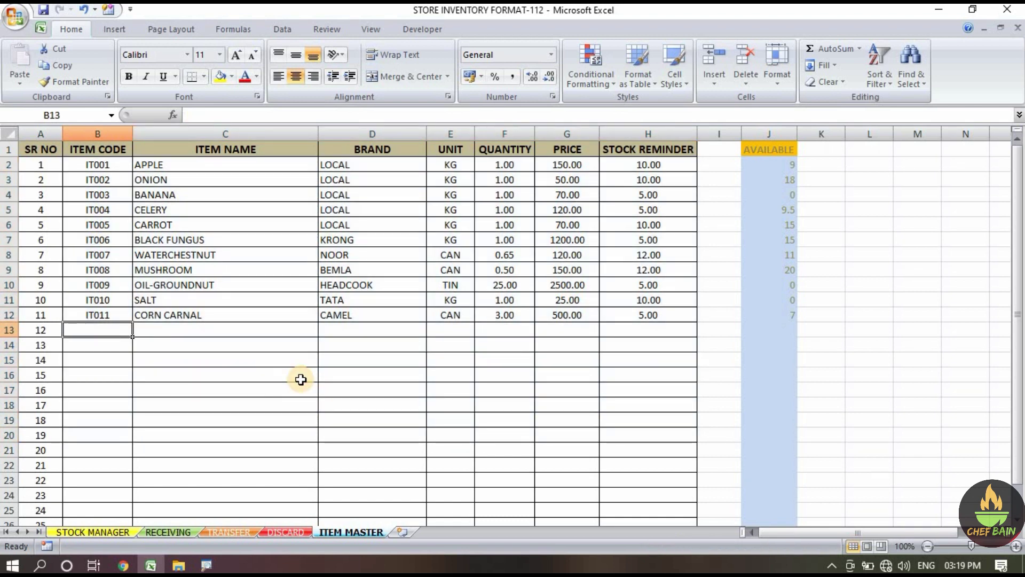
{"action": "key", "text": "Up"}
{"action": "key", "text": "Right"}
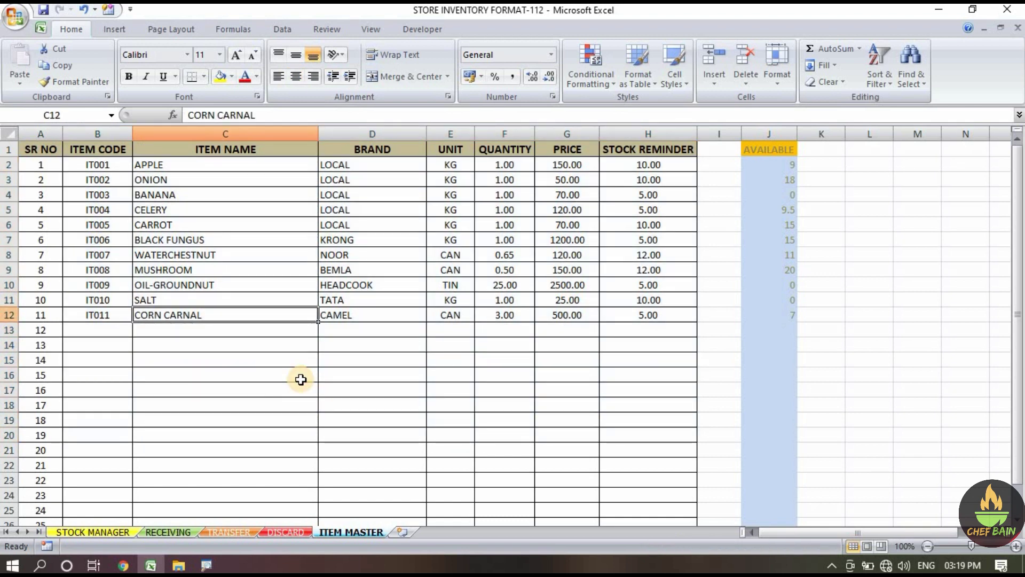
{"action": "key", "text": "Down"}
{"action": "type", "text": "BLACK CARROT"}
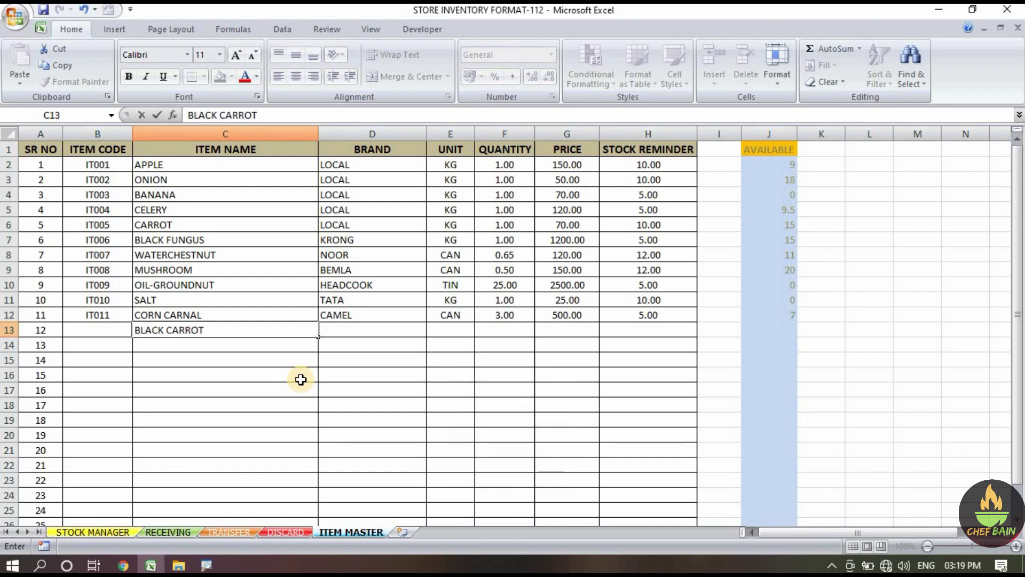
{"action": "key", "text": "Tab"}
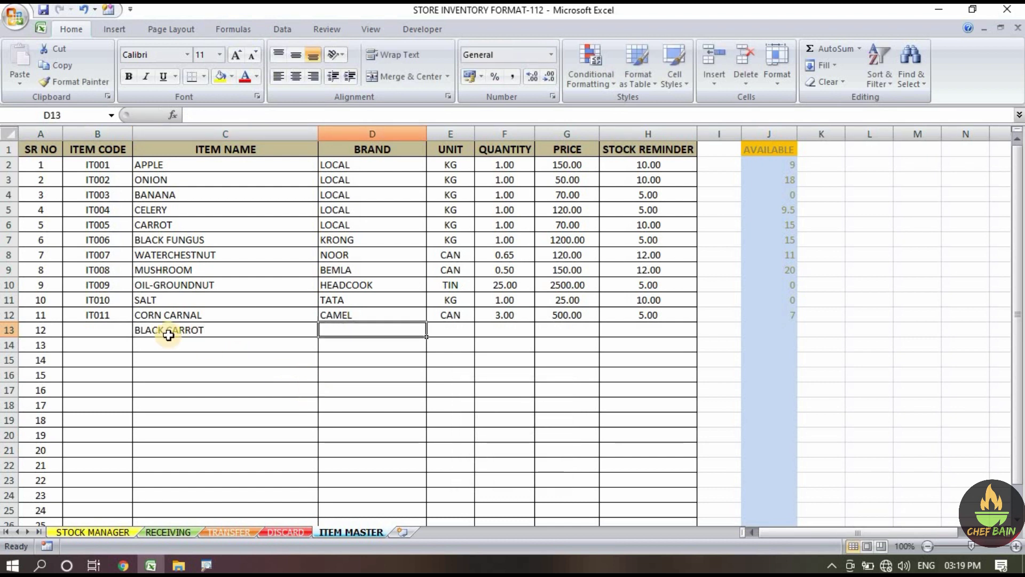
Extend the item code series by one row to give BLACK CARROT the code IT012.
{"action": "left_click", "coordinate": [108, 315]}
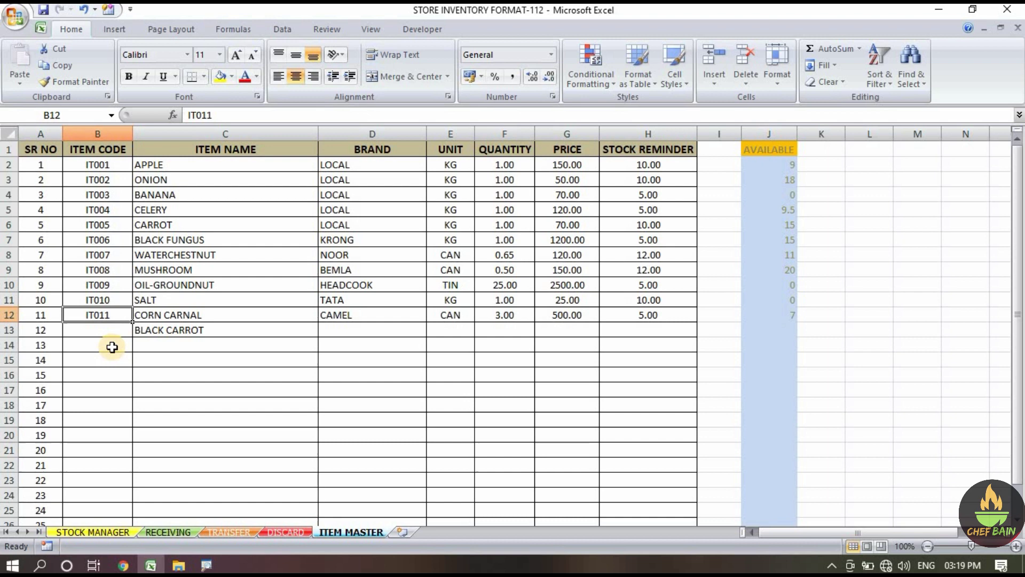
{"action": "left_click", "coordinate": [110, 327]}
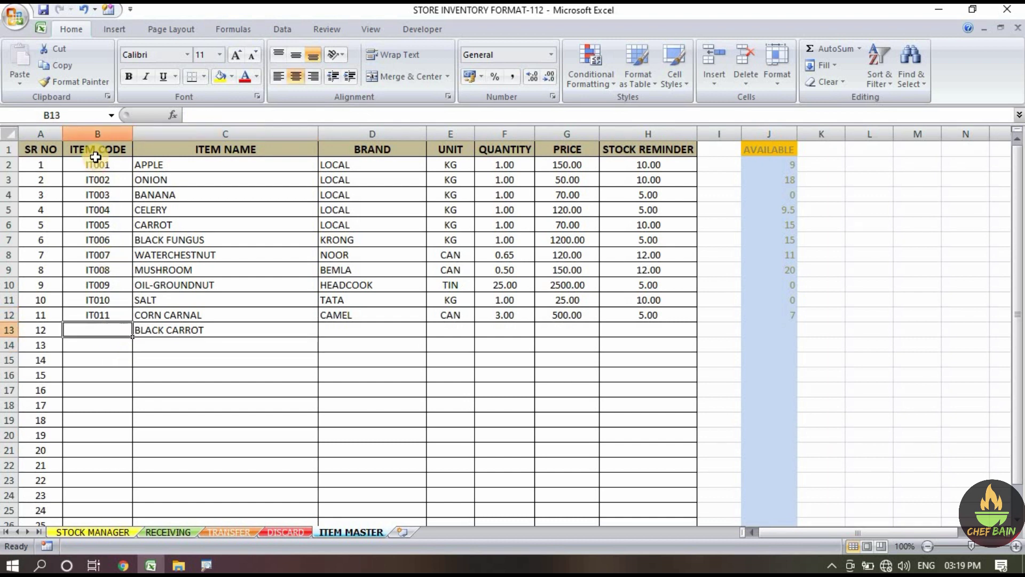
{"action": "left_click", "coordinate": [119, 316]}
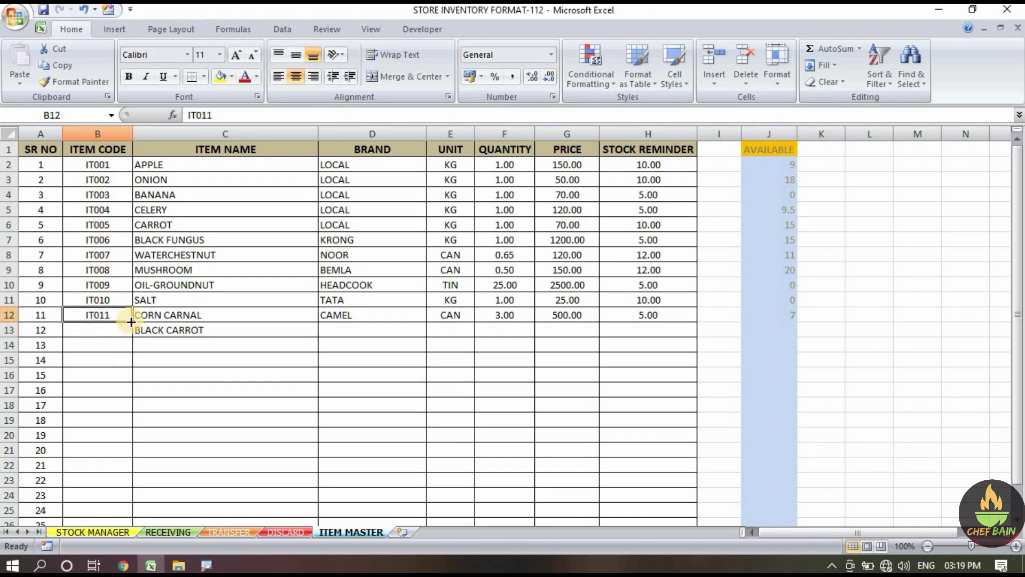
{"action": "left_click_drag", "start_coordinate": [131, 328], "coordinate": [132, 332]}
{"action": "left_click", "coordinate": [202, 374]}
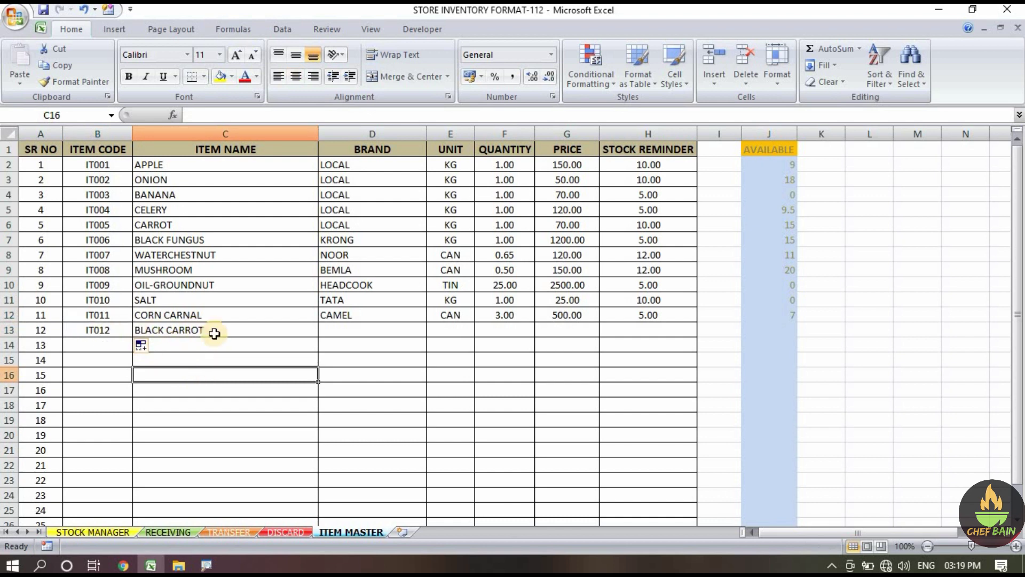
Enter IMP as the brand for BLACK CARROT in the ITEM MASTER sheet.
{"action": "left_click", "coordinate": [365, 329]}
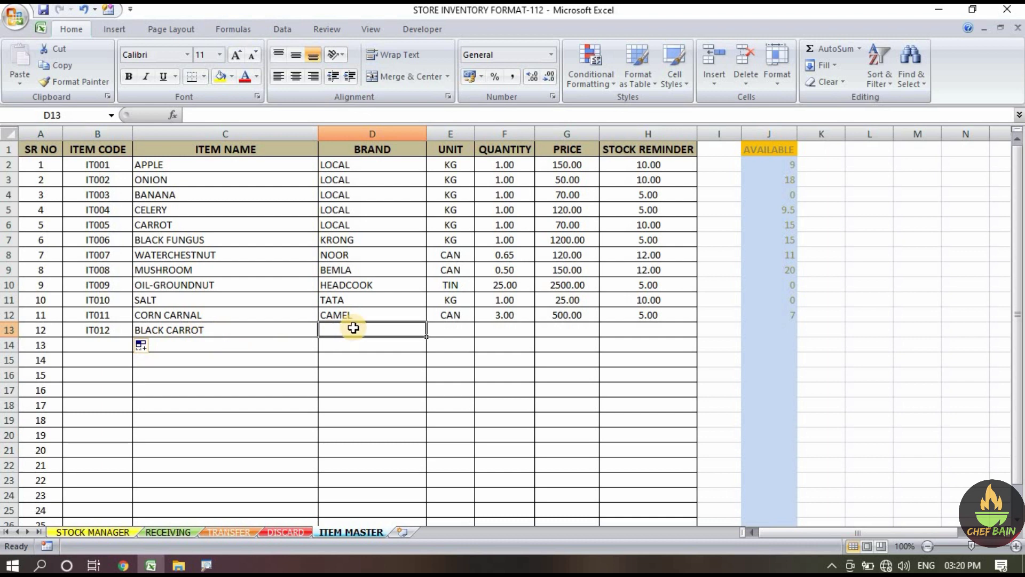
{"action": "type", "text": "IMP"}
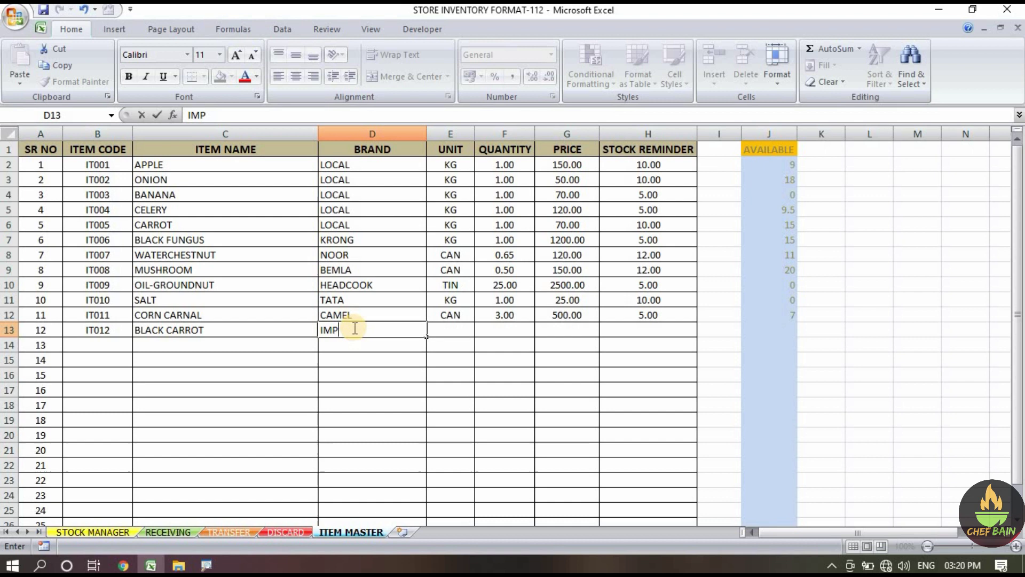
{"action": "left_click", "coordinate": [367, 357]}
{"action": "left_click_drag", "start_coordinate": [352, 166], "coordinate": [363, 330]}
{"action": "left_click", "coordinate": [208, 329]}
{"action": "left_click", "coordinate": [372, 328]}
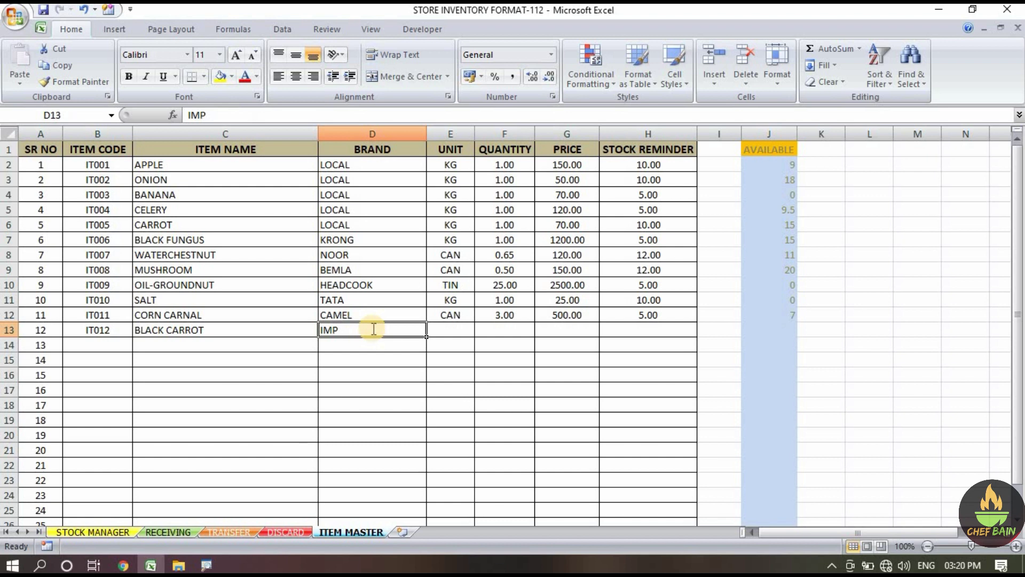
{"action": "type", "text": "MAO"}
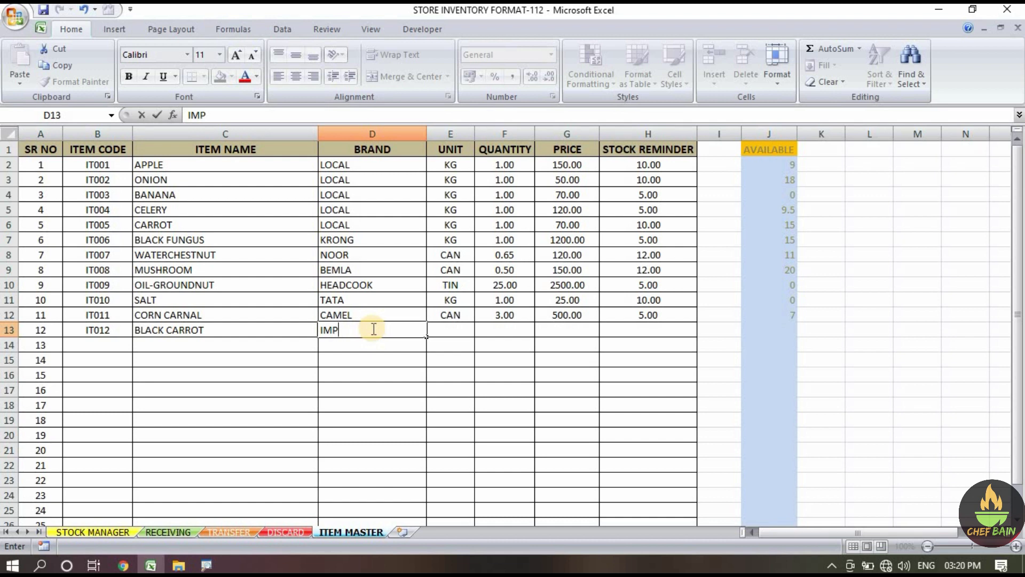
{"action": "key", "text": "Tab"}
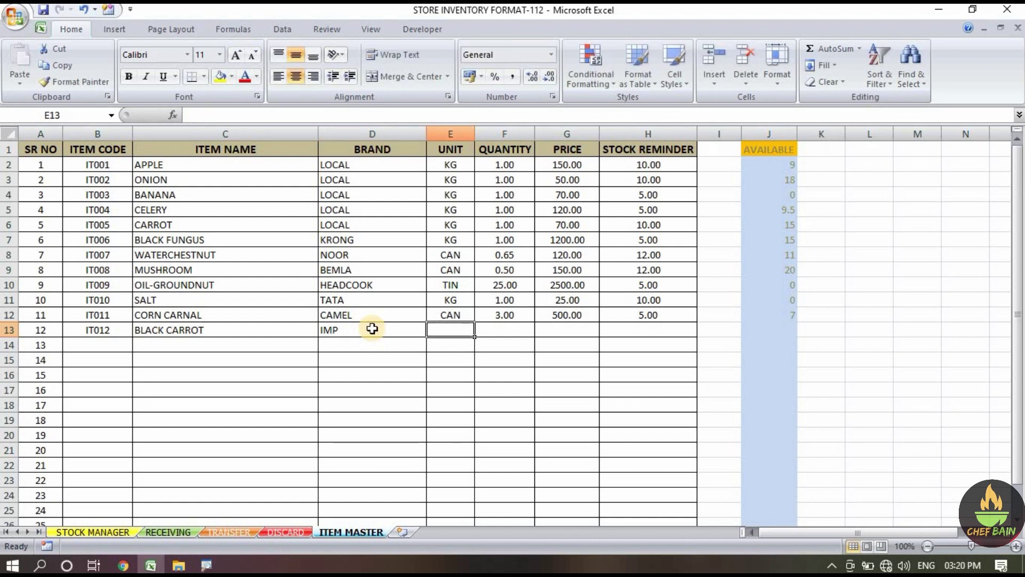
Give BLACK CARROT the unit KG, a quantity of 1 and a price of 2200.
{"action": "type", "text": "KG"}
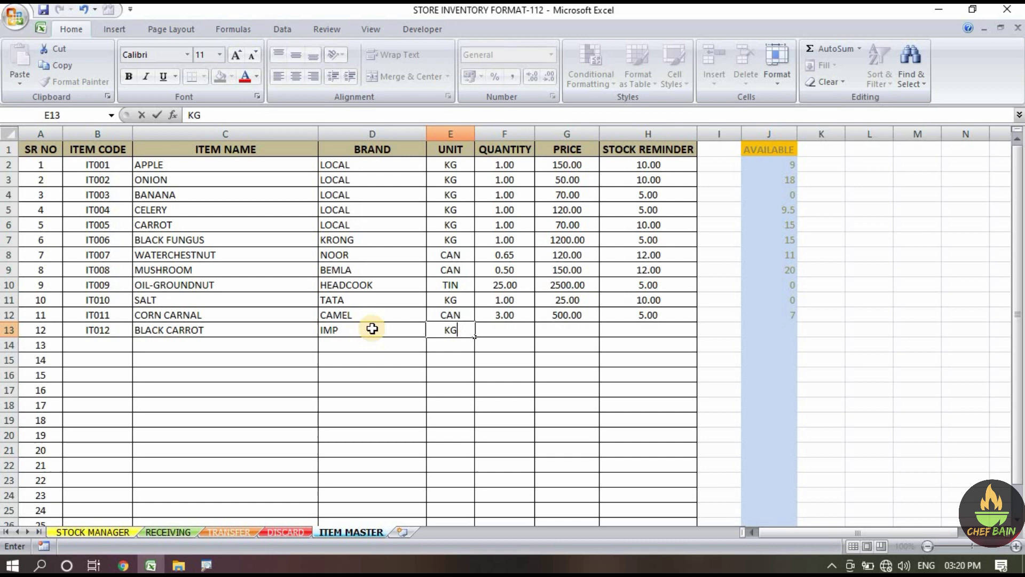
{"action": "key", "text": "Tab"}
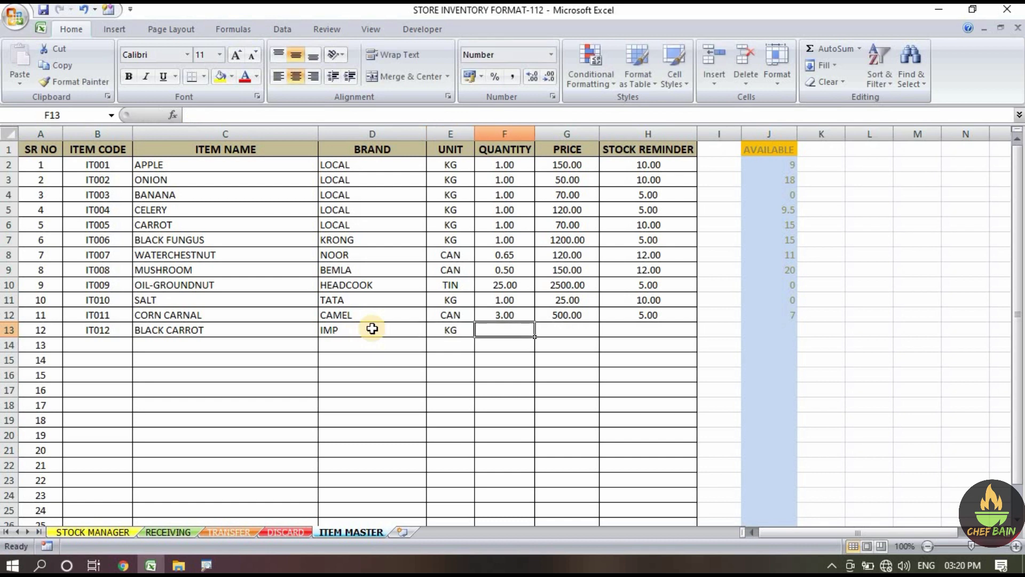
{"action": "type", "text": "1"}
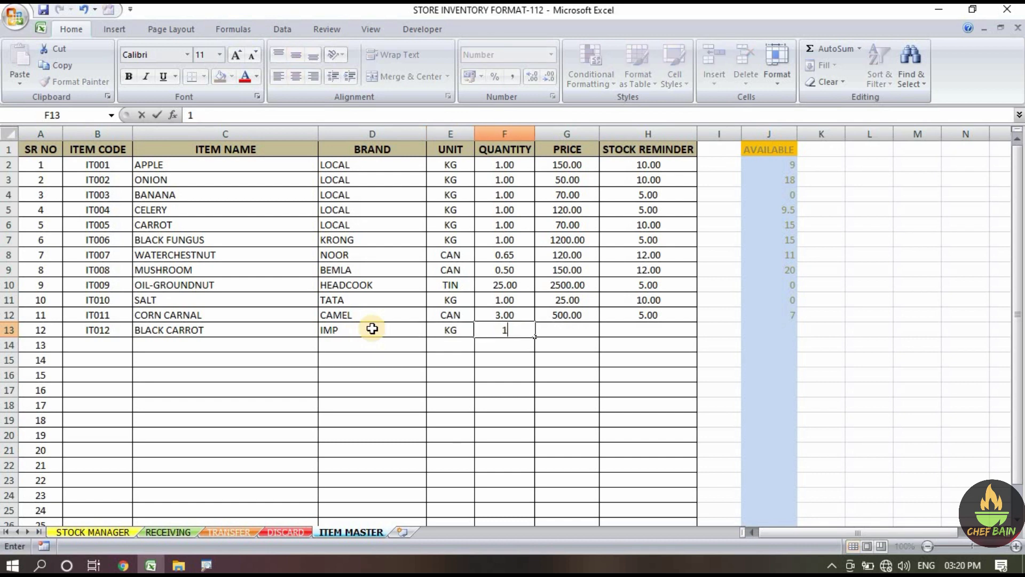
{"action": "key", "text": "Tab"}
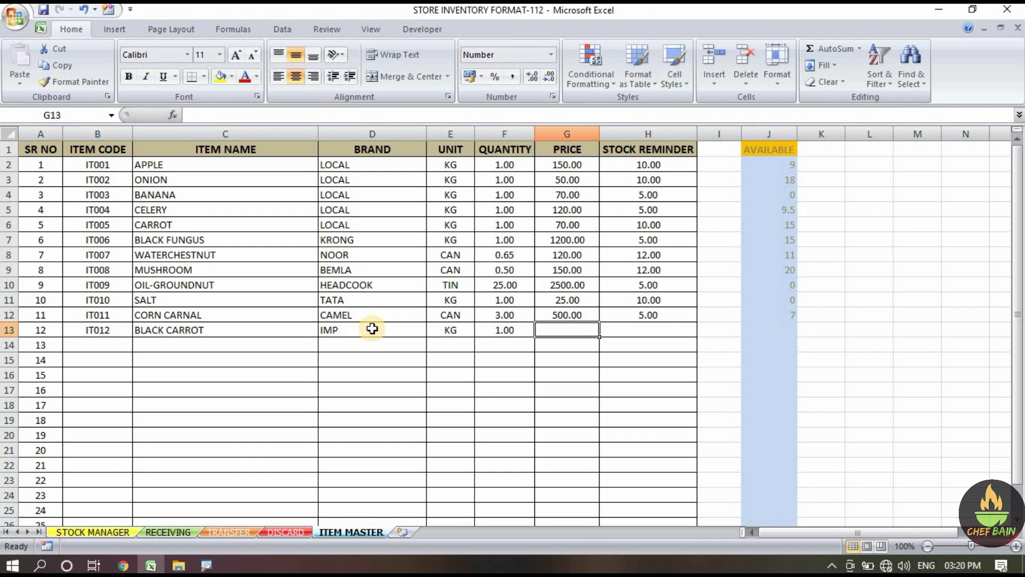
{"action": "type", "text": "2200"}
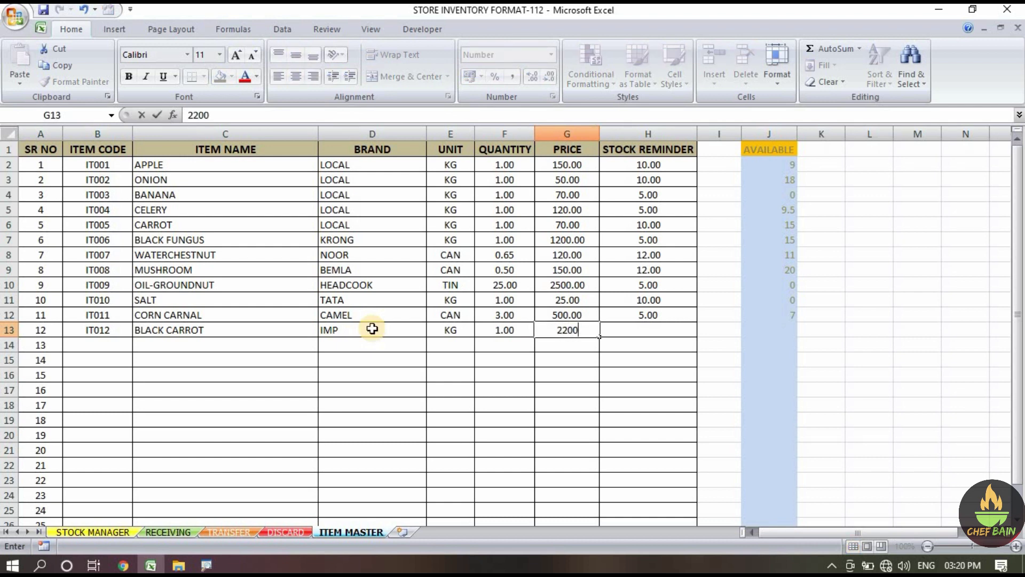
{"action": "key", "text": "Tab"}
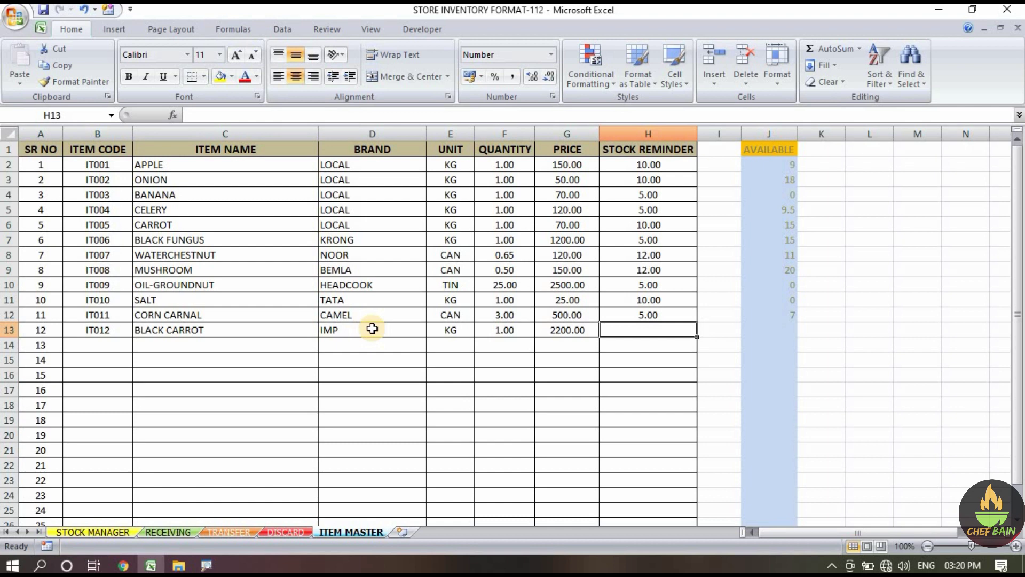
Compare the STOCK REMINDER column with the AVAILABLE column in the ITEM MASTER sheet.
{"action": "left_click_drag", "start_coordinate": [627, 155], "coordinate": [649, 392]}
{"action": "left_click", "coordinate": [650, 420]}
{"action": "left_click_drag", "start_coordinate": [785, 145], "coordinate": [788, 333]}
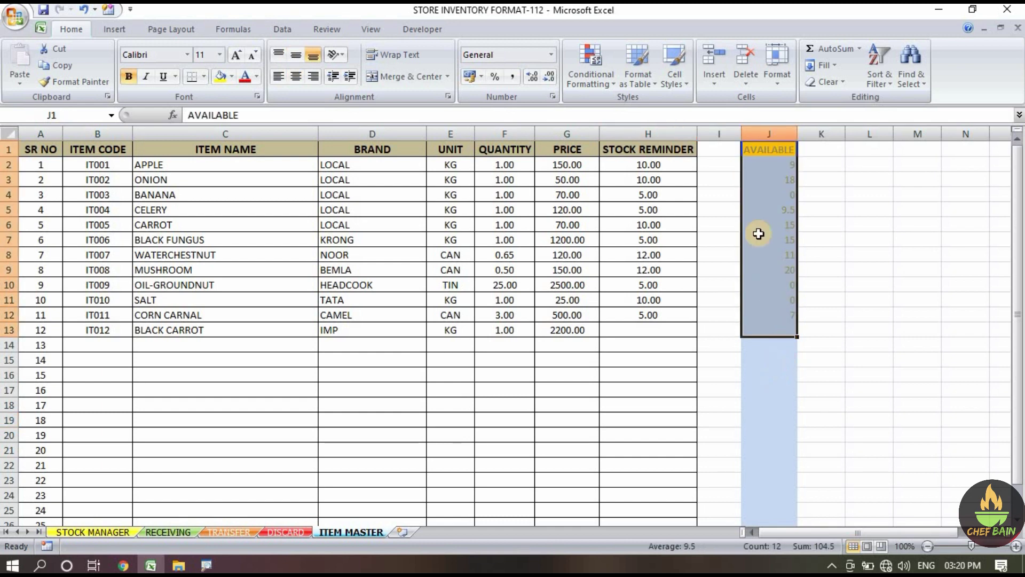
{"action": "left_click", "coordinate": [729, 347]}
{"action": "left_click_drag", "start_coordinate": [761, 159], "coordinate": [758, 396]}
{"action": "left_click", "coordinate": [716, 342]}
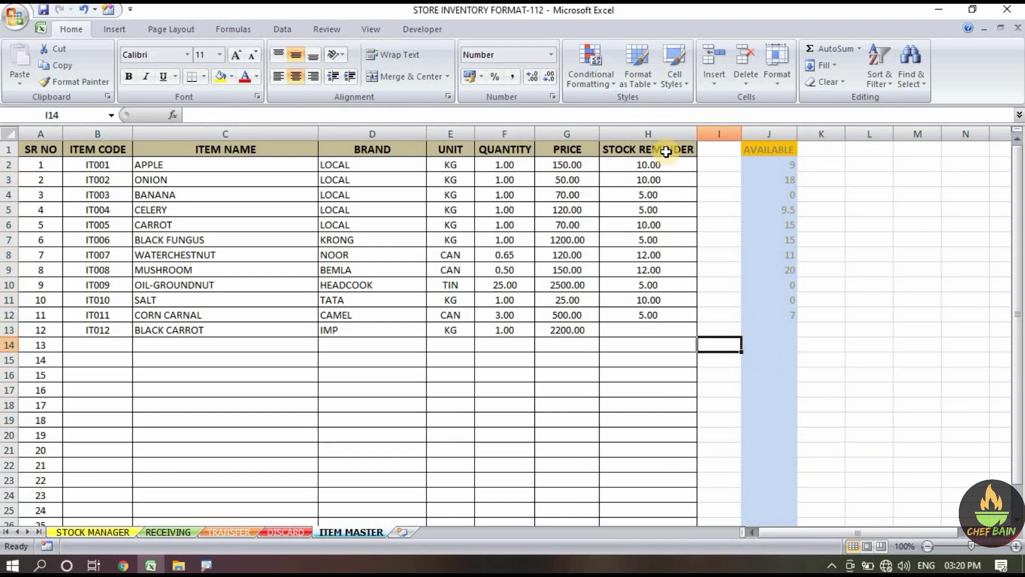
Set BLACK CARROT's stock reminder to 5 and go to the STOCK MANAGER sheet.
{"action": "left_click", "coordinate": [654, 331]}
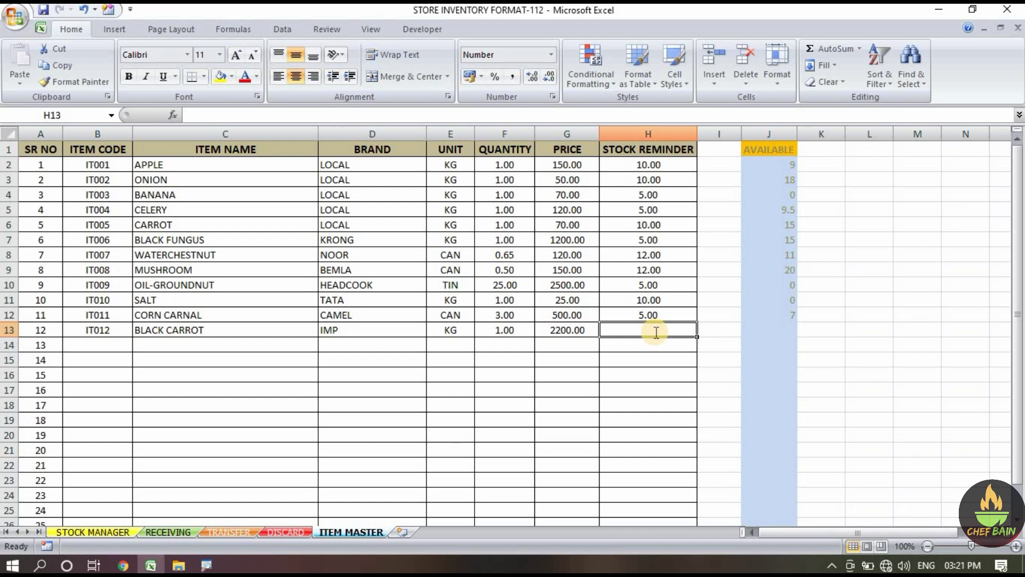
{"action": "type", "text": "5"}
{"action": "left_click", "coordinate": [655, 375]}
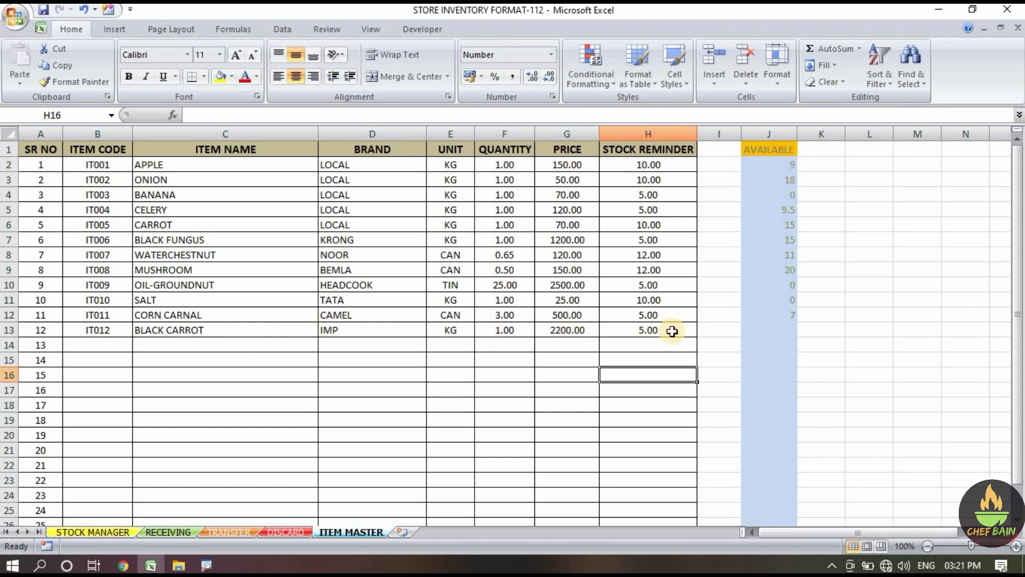
{"action": "left_click", "coordinate": [90, 533]}
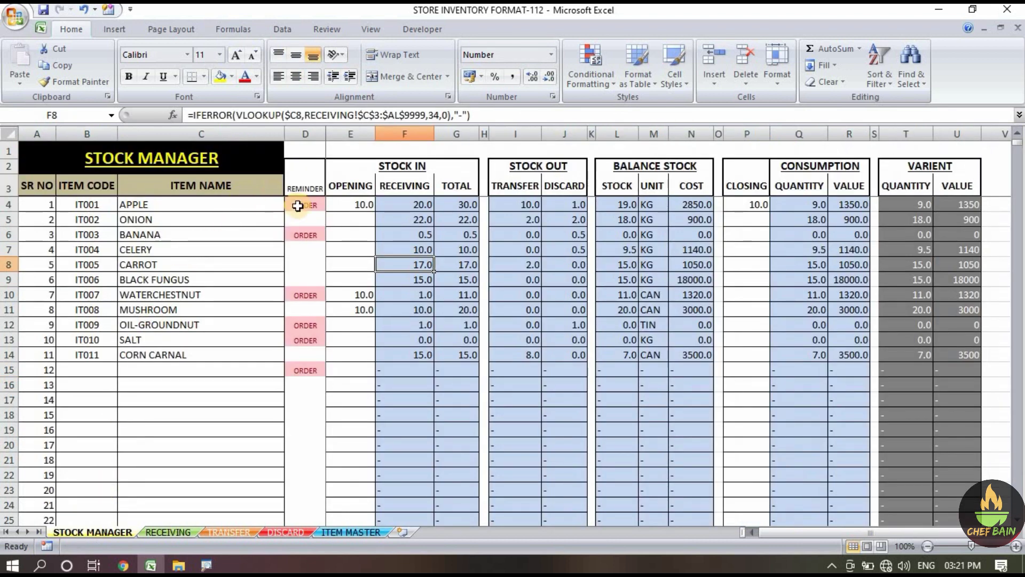
Compare the REMINDER column in the STOCK MANAGER sheet with the STOCK REMINDER values in the ITEM MASTER sheet.
{"action": "left_click", "coordinate": [305, 414]}
{"action": "left_click_drag", "start_coordinate": [304, 205], "coordinate": [304, 392]}
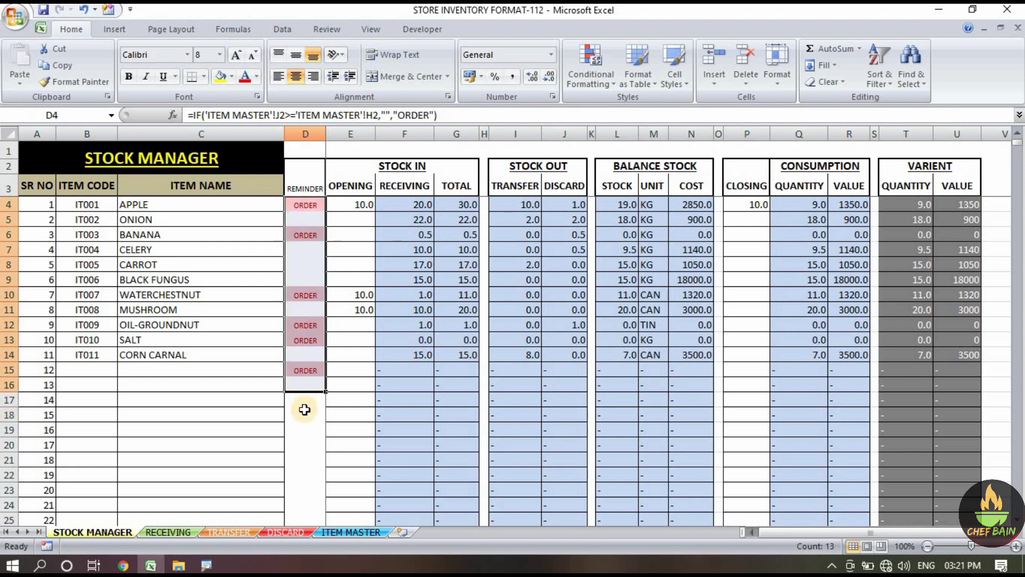
{"action": "left_click", "coordinate": [305, 414]}
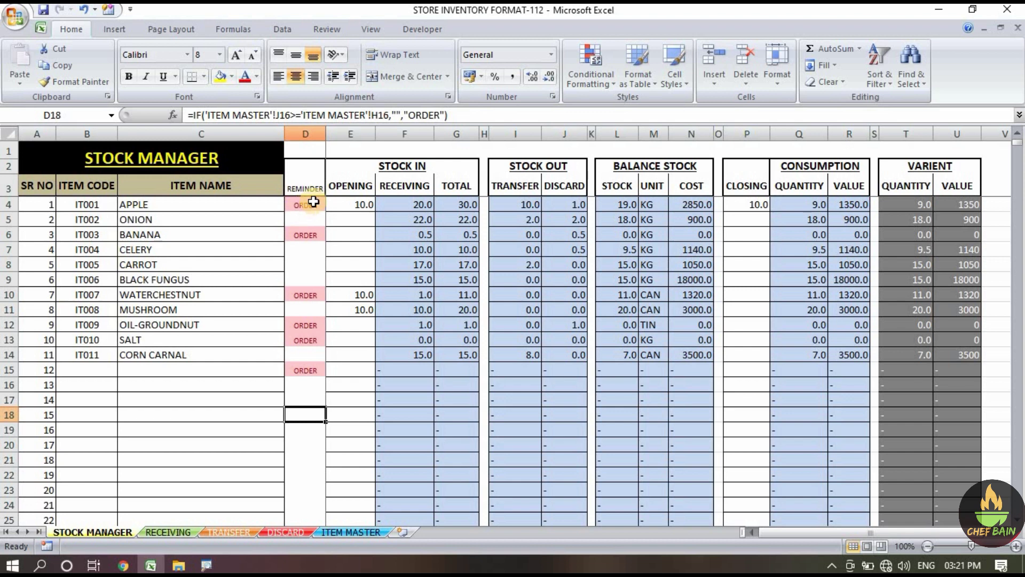
{"action": "left_click", "coordinate": [352, 532]}
{"action": "left_click_drag", "start_coordinate": [661, 161], "coordinate": [655, 334]}
{"action": "left_click", "coordinate": [652, 347]}
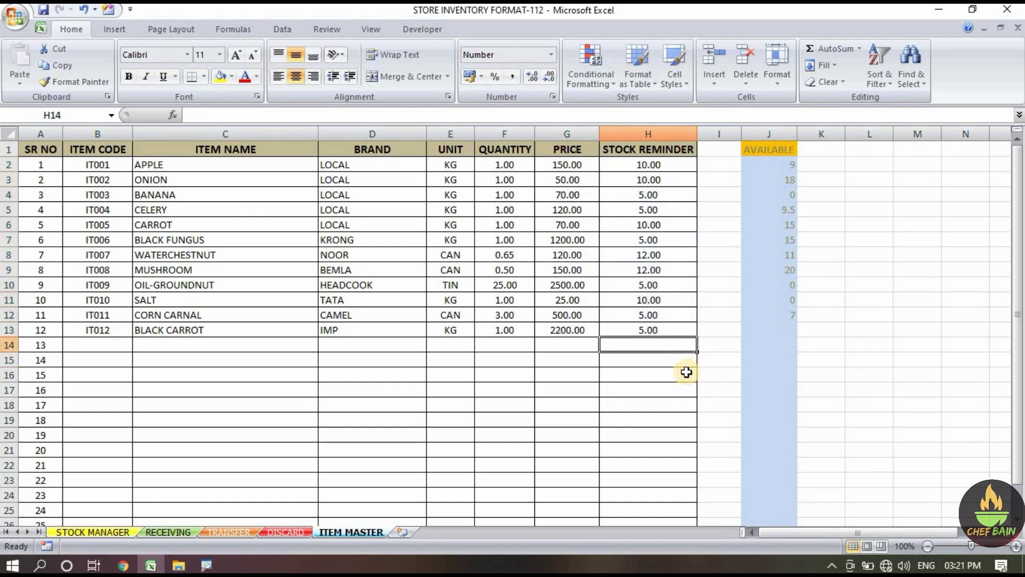
{"action": "left_click", "coordinate": [670, 327]}
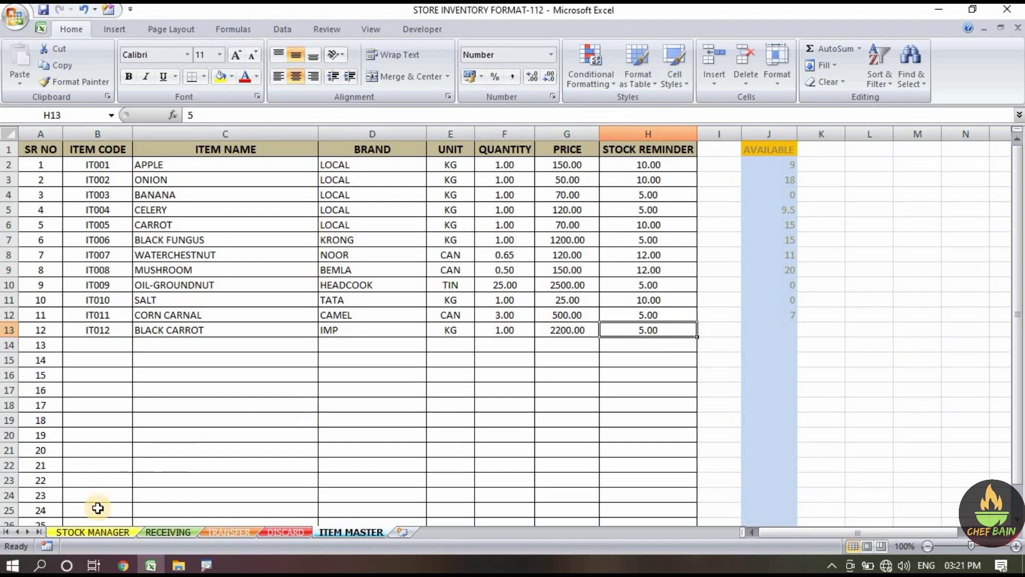
{"action": "left_click", "coordinate": [91, 531]}
{"action": "left_click", "coordinate": [305, 235]}
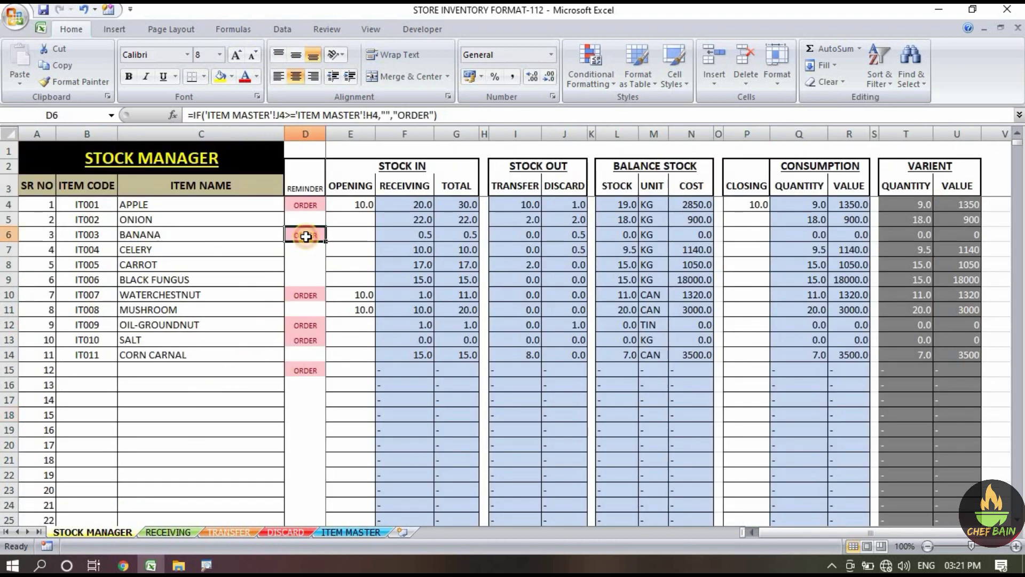
{"action": "left_click", "coordinate": [363, 532]}
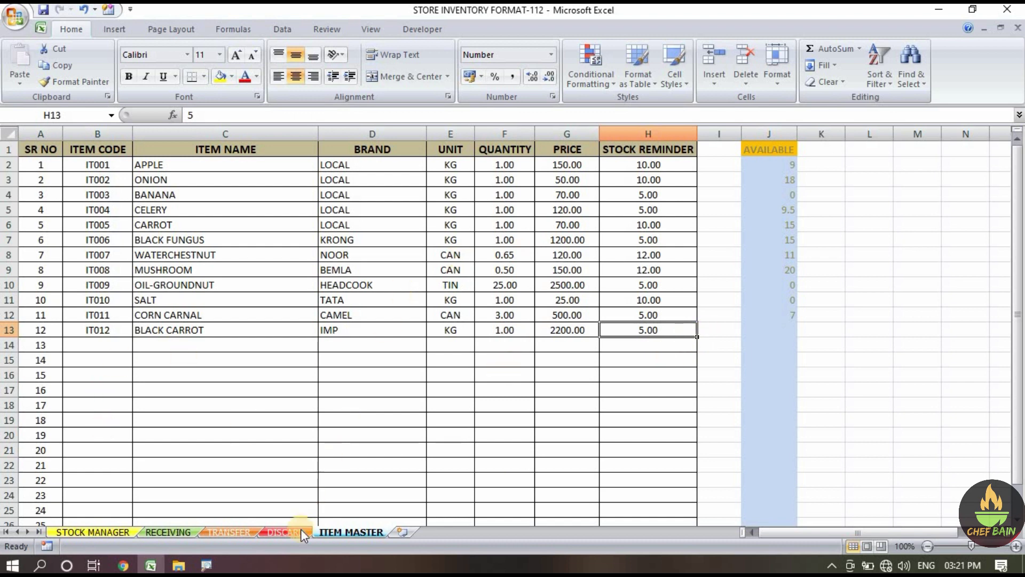
{"action": "left_click", "coordinate": [94, 528]}
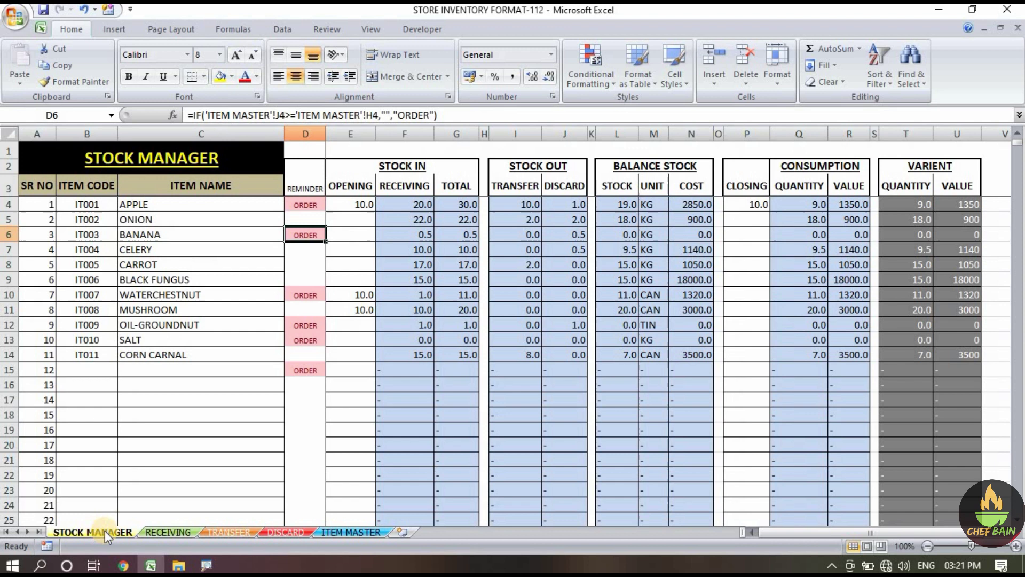
Copy the item code IT012 and name BLACK CARROT from ITEM MASTER into serial row 12 of STOCK MANAGER.
{"action": "left_click", "coordinate": [342, 532]}
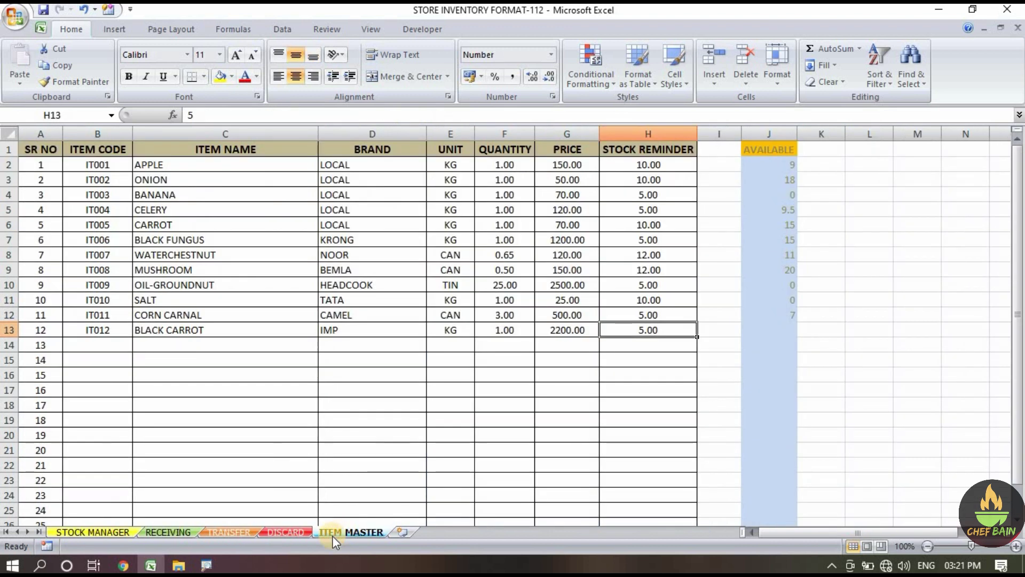
{"action": "left_click_drag", "start_coordinate": [98, 330], "coordinate": [222, 331]}
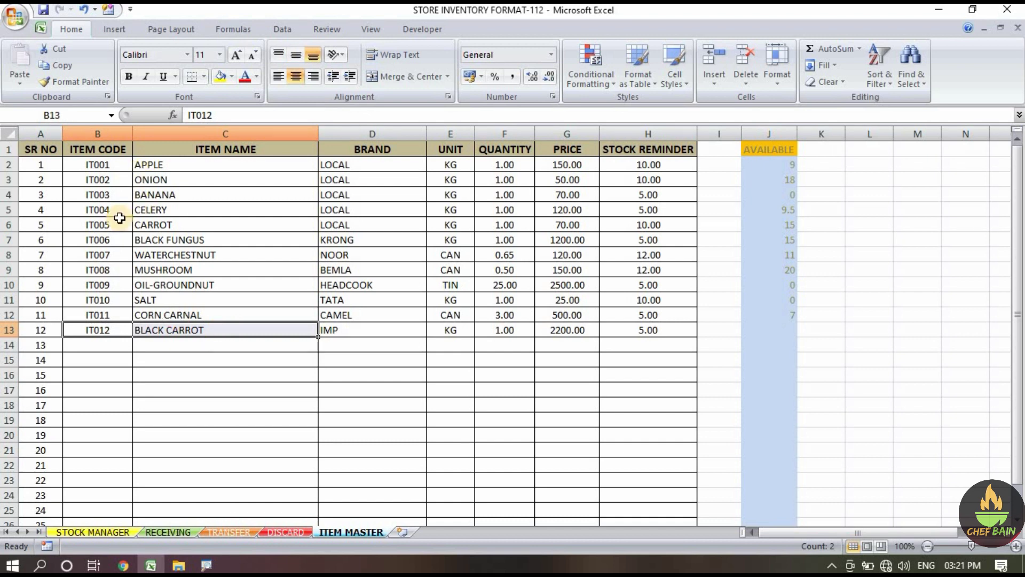
{"action": "key", "text": "ctrl+c"}
{"action": "left_click", "coordinate": [92, 532]}
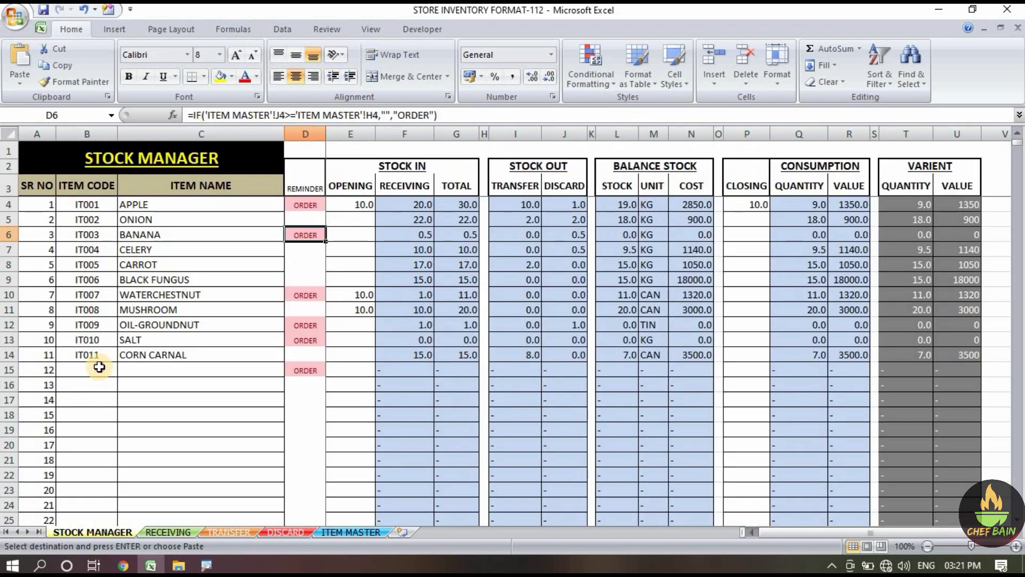
{"action": "left_click", "coordinate": [103, 372]}
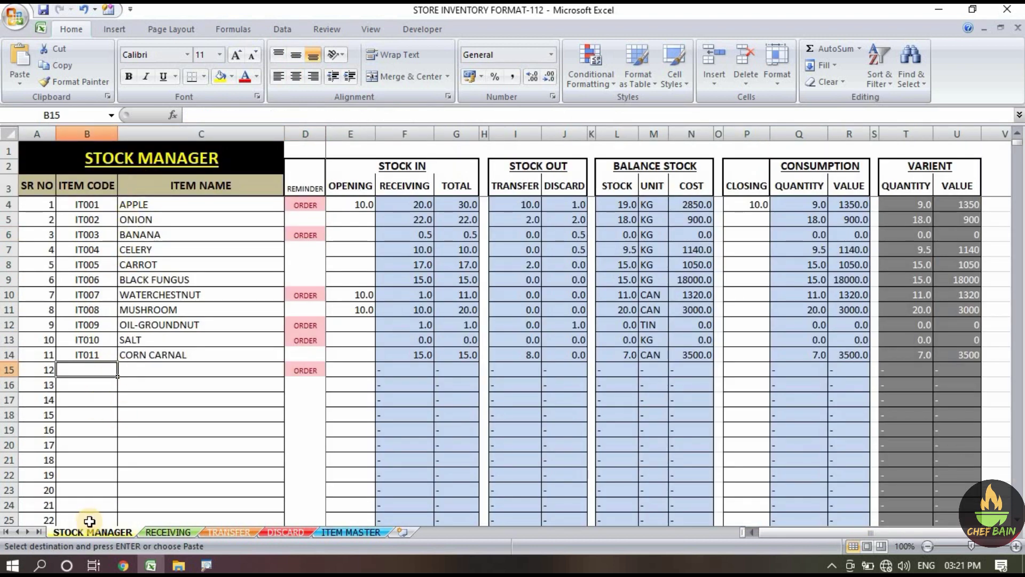
{"action": "key", "text": "ctrl+v"}
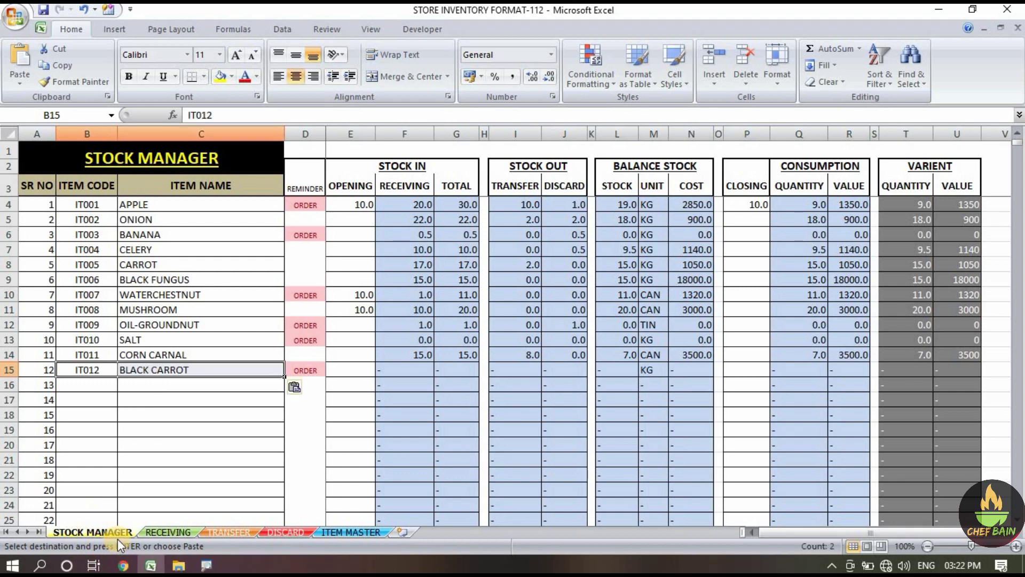
Paste the copied IT012 BLACK CARROT entry below CORN CARNAL in the RECEIVING and TRANSFER sheets.
{"action": "left_click", "coordinate": [155, 532]}
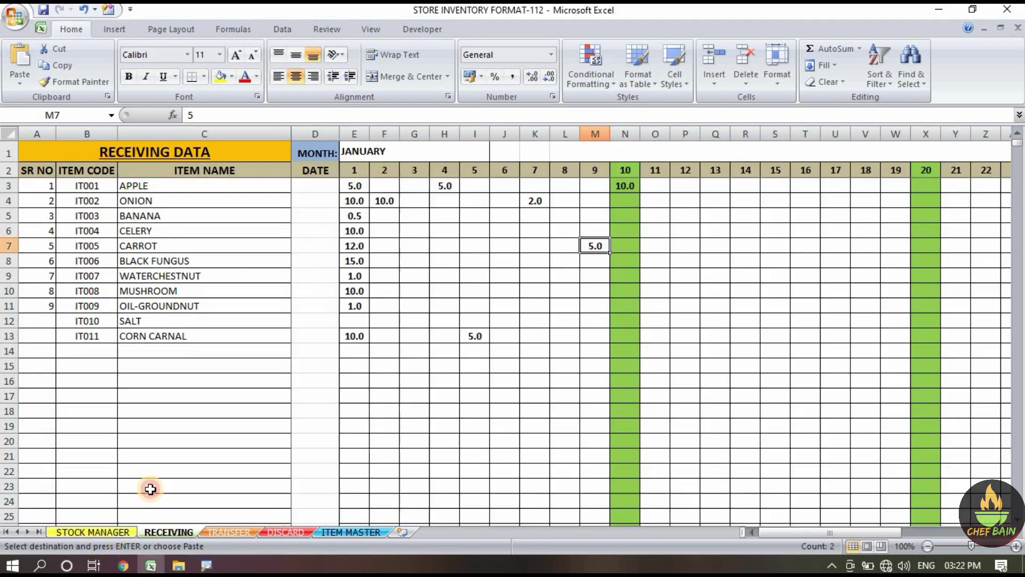
{"action": "left_click", "coordinate": [96, 350]}
{"action": "key", "text": "ctrl+v"}
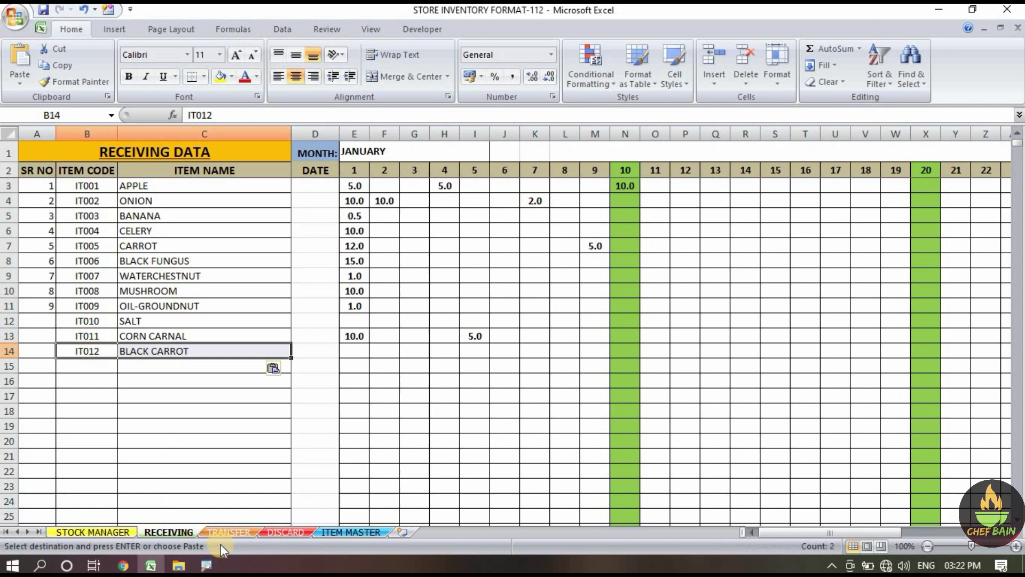
{"action": "left_click", "coordinate": [229, 533]}
{"action": "left_click", "coordinate": [101, 352]}
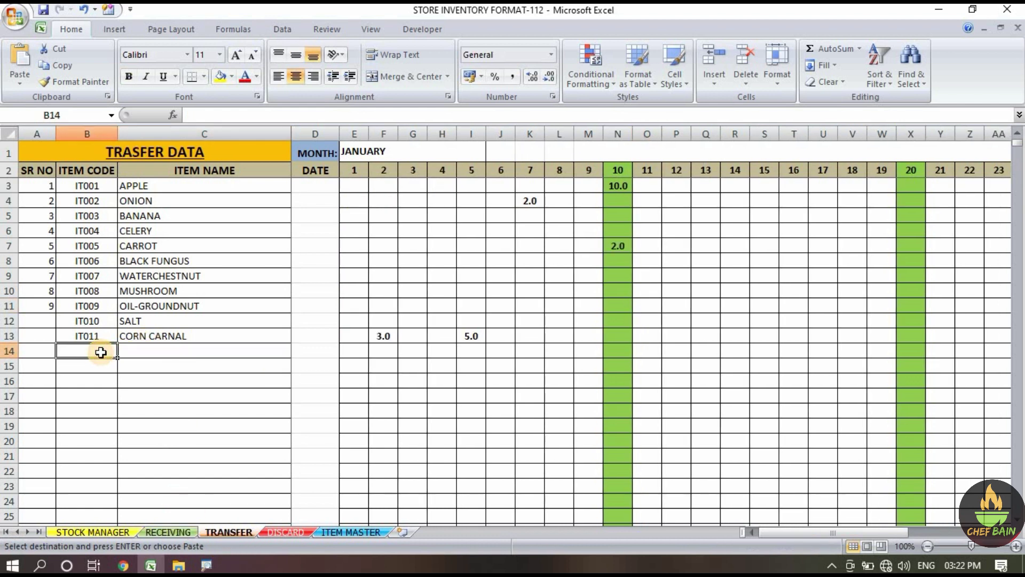
{"action": "key", "text": "ctrl+v"}
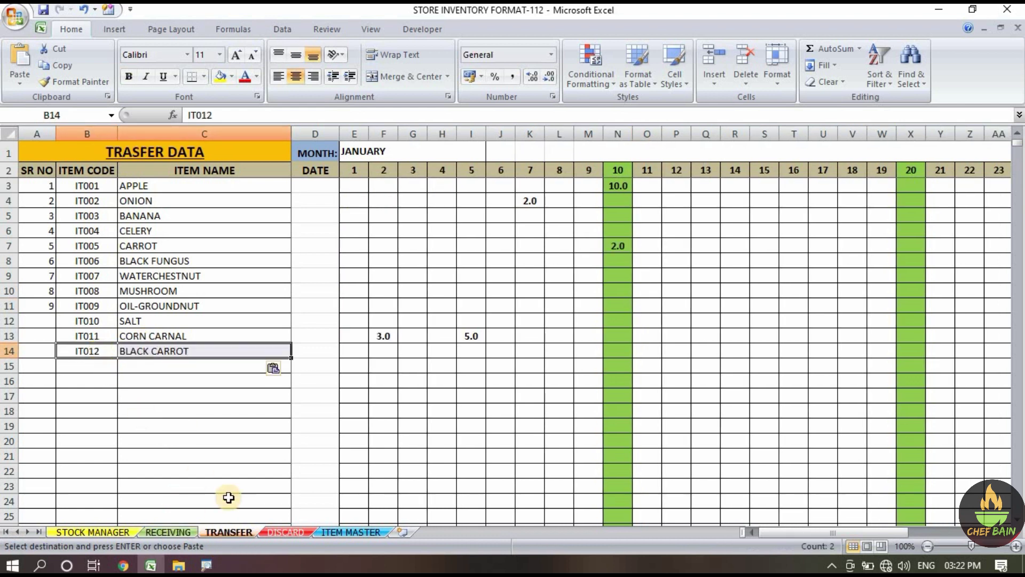
Add the copied IT012 BLACK CARROT entry to the DISCARD sheet below CORN CARNAL.
{"action": "left_click", "coordinate": [281, 532]}
{"action": "left_click", "coordinate": [97, 353]}
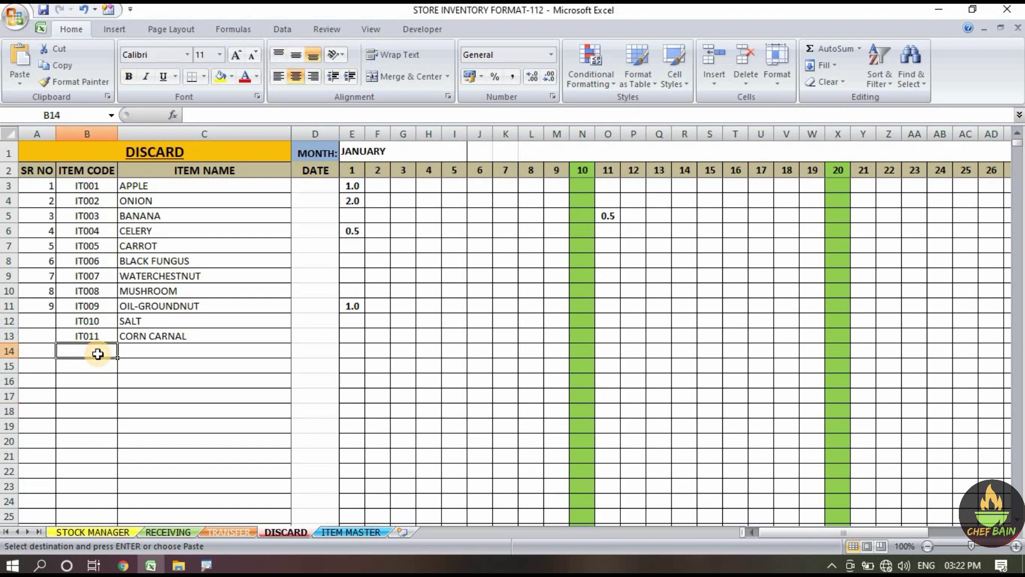
{"action": "key", "text": "ctrl+v"}
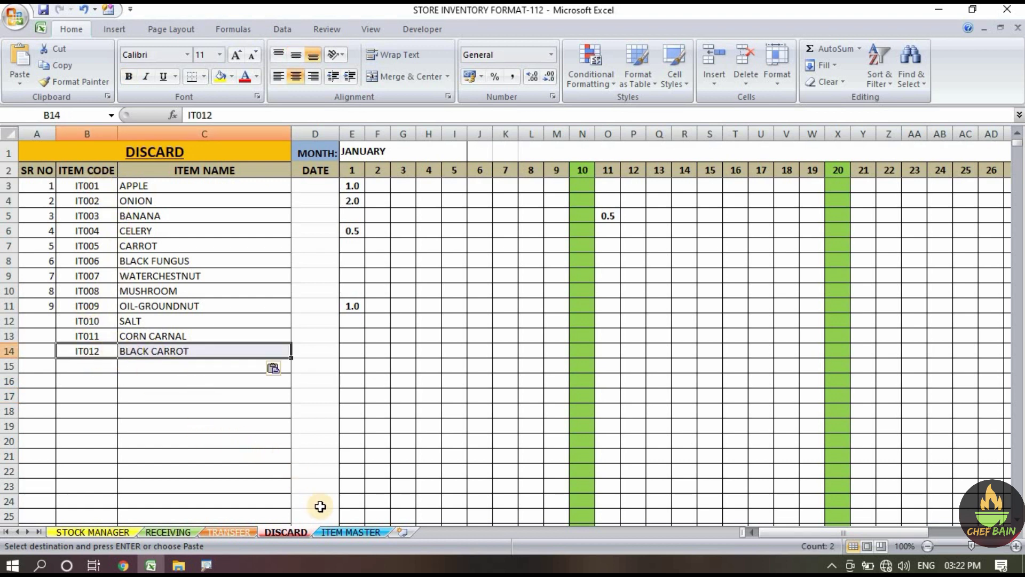
Examine the BLACK CARROT row in STOCK MANAGER and compare the formula-filled columns with the manual OPENING and CLOSING columns.
{"action": "left_click", "coordinate": [105, 532]}
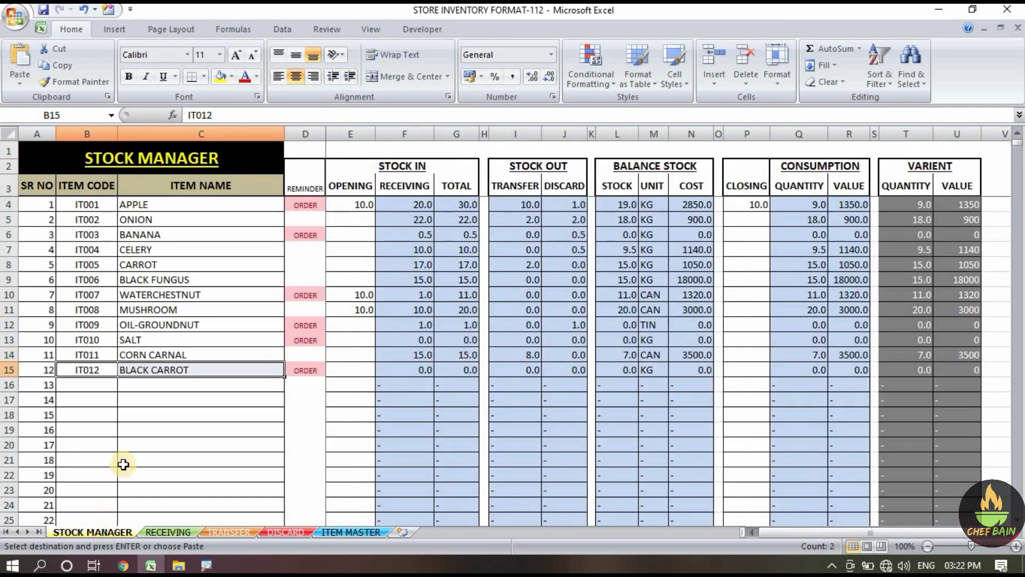
{"action": "left_click", "coordinate": [160, 477]}
{"action": "left_click", "coordinate": [93, 370]}
{"action": "left_click", "coordinate": [193, 371]}
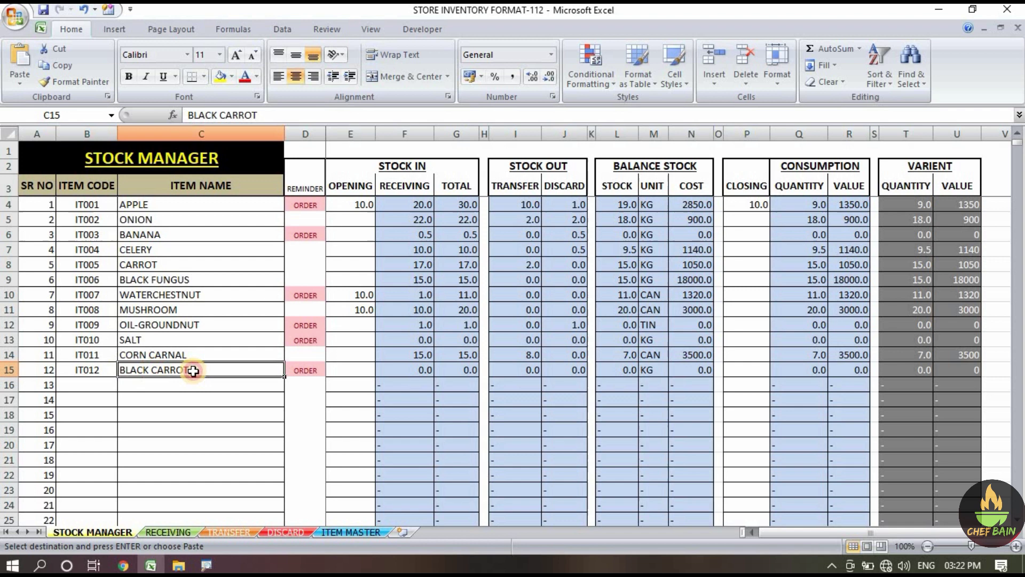
{"action": "left_click", "coordinate": [649, 370]}
{"action": "left_click", "coordinate": [350, 369]}
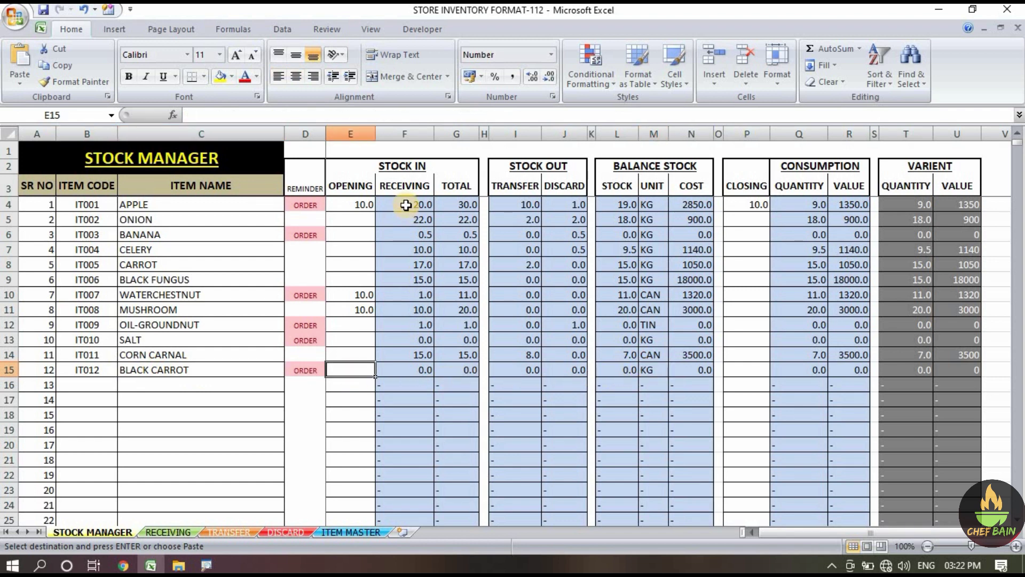
{"action": "left_click", "coordinate": [406, 203]}
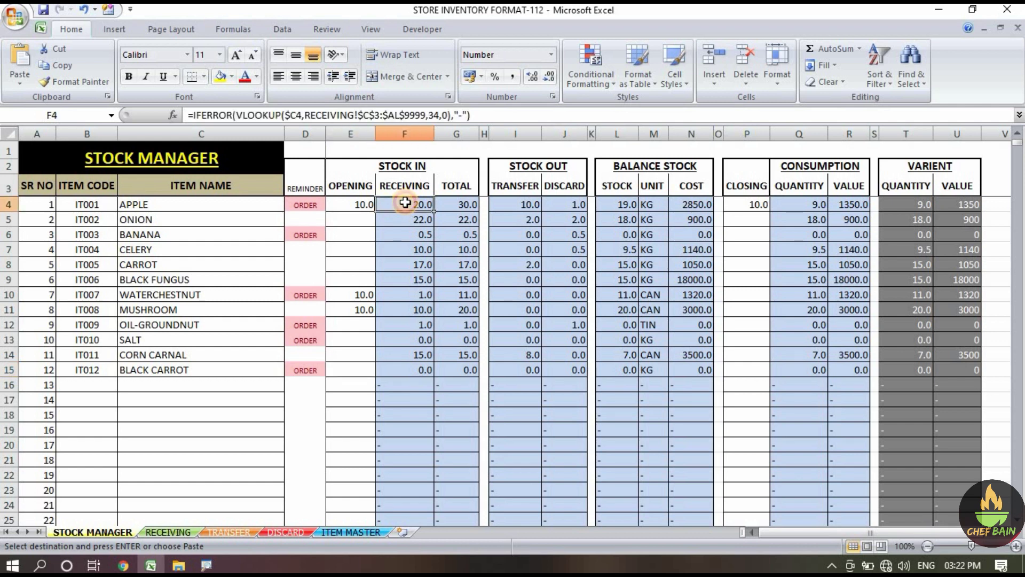
{"action": "left_click", "coordinate": [344, 251]}
{"action": "left_click_drag", "start_coordinate": [406, 205], "coordinate": [678, 433]}
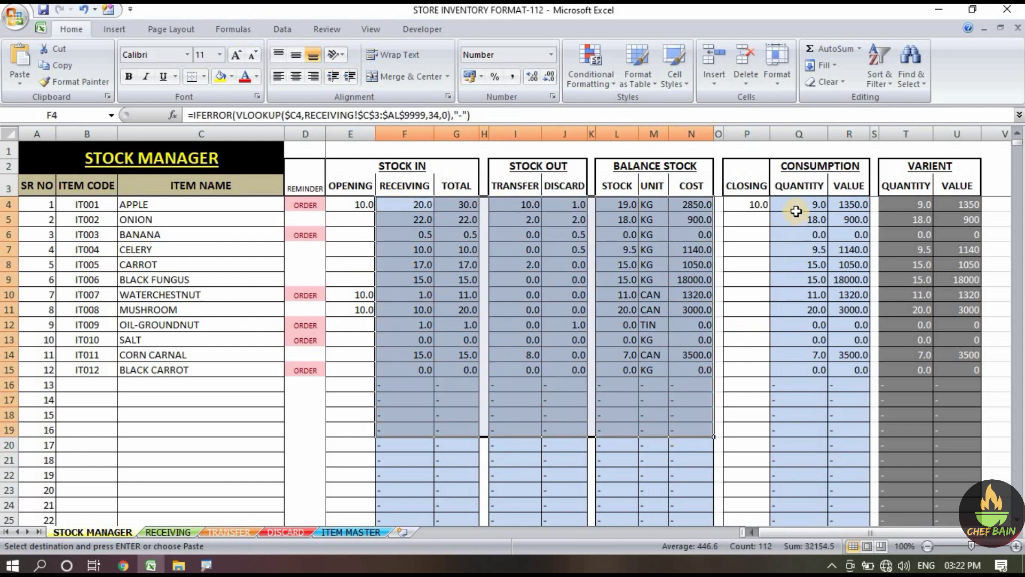
{"action": "left_click_drag", "start_coordinate": [796, 204], "coordinate": [961, 429]}
{"action": "left_click", "coordinate": [340, 221]}
{"action": "left_click_drag", "start_coordinate": [350, 179], "coordinate": [342, 521]}
{"action": "left_click_drag", "start_coordinate": [746, 179], "coordinate": [745, 460]}
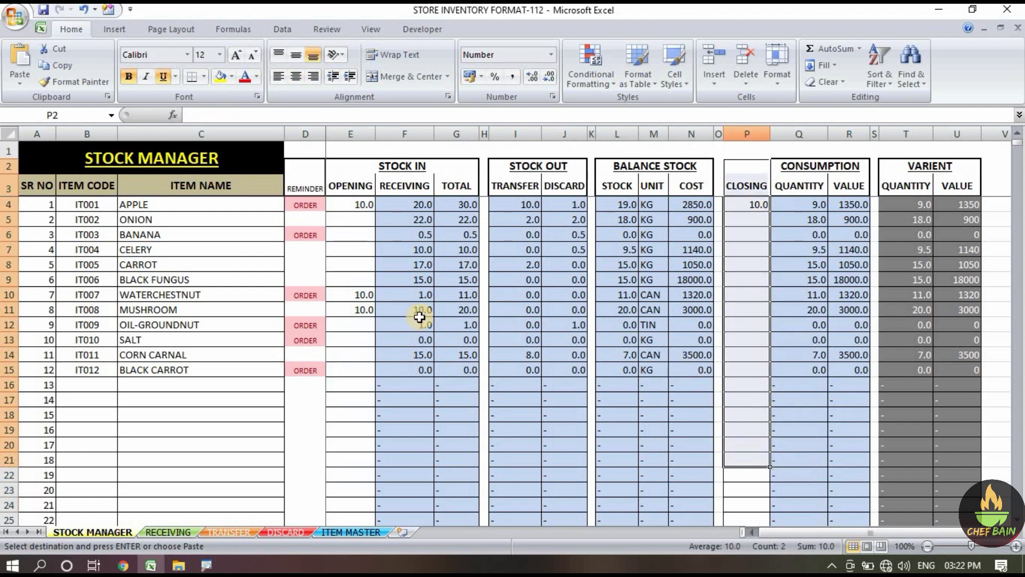
Enter an opening stock of 10 for BLACK CARROT in the STOCK MANAGER sheet.
{"action": "left_click", "coordinate": [349, 371]}
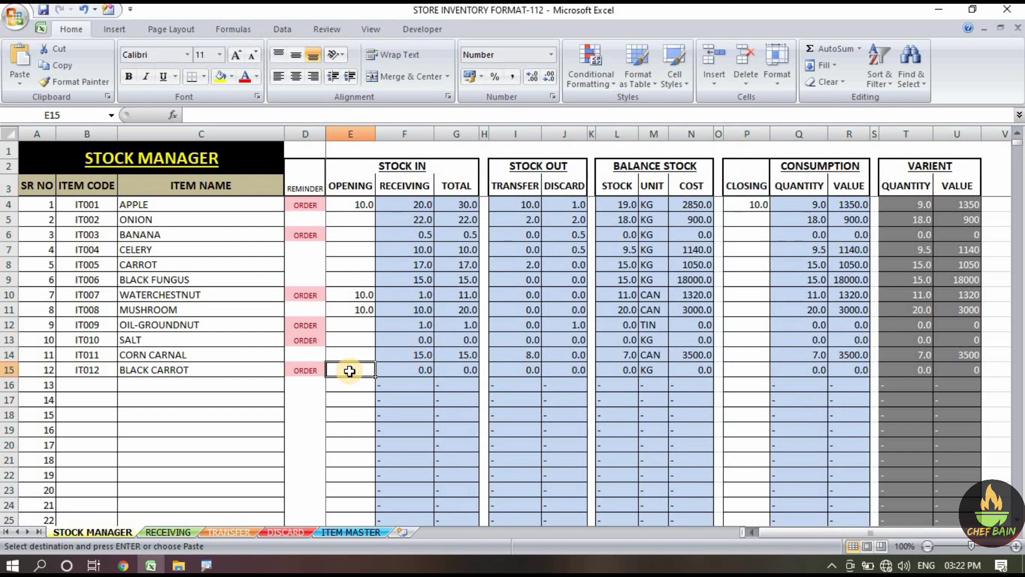
{"action": "type", "text": "10"}
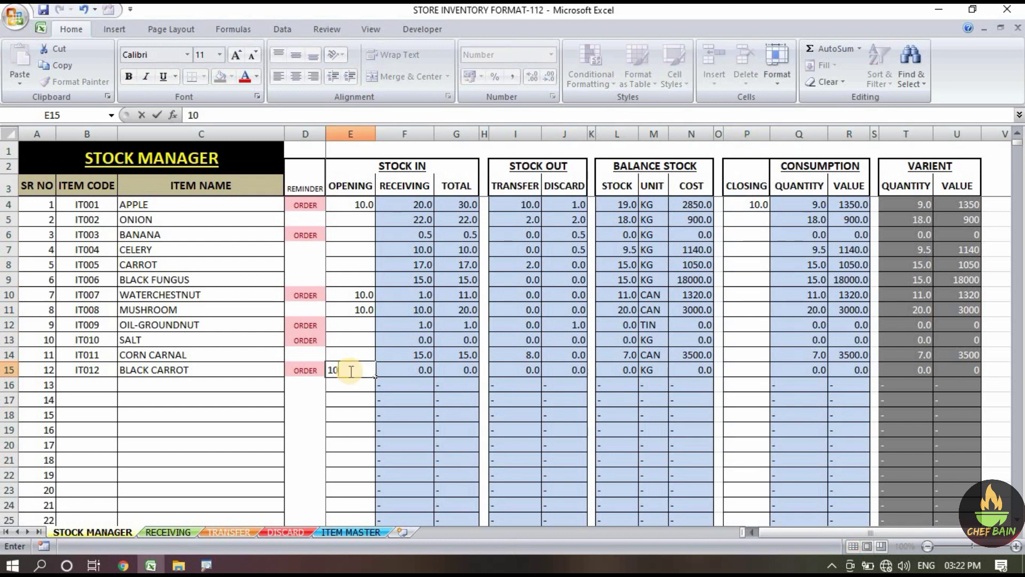
{"action": "key", "text": "Return"}
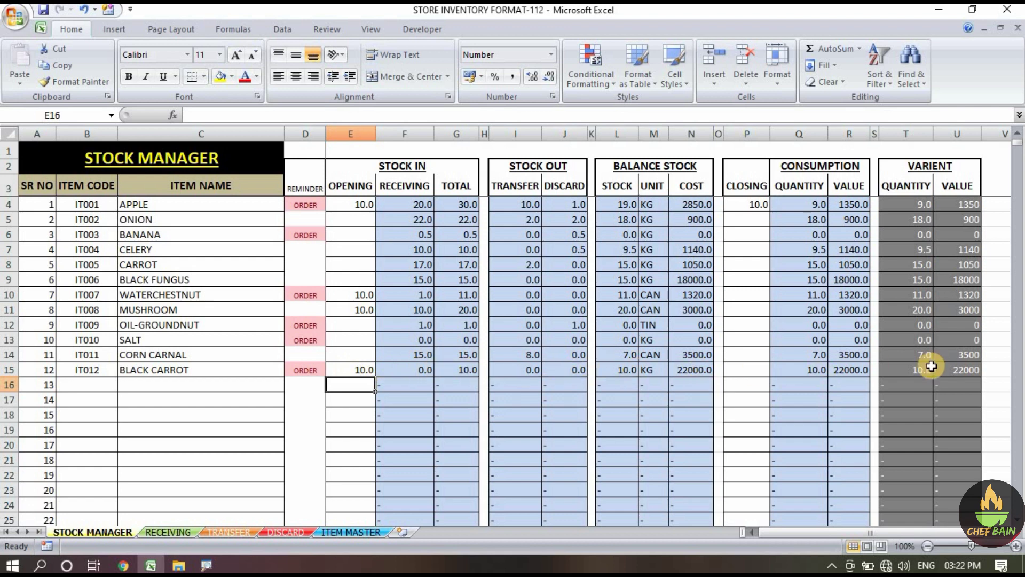
Record a received quantity of 5 for BLACK CARROT on day 2 in the RECEIVING sheet.
{"action": "left_click", "coordinate": [169, 536]}
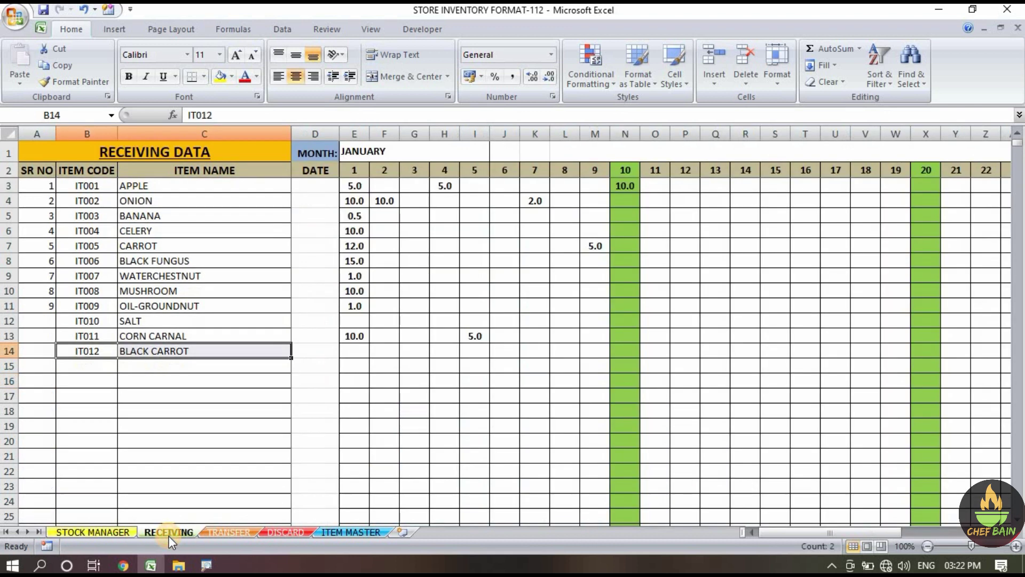
{"action": "left_click", "coordinate": [202, 398]}
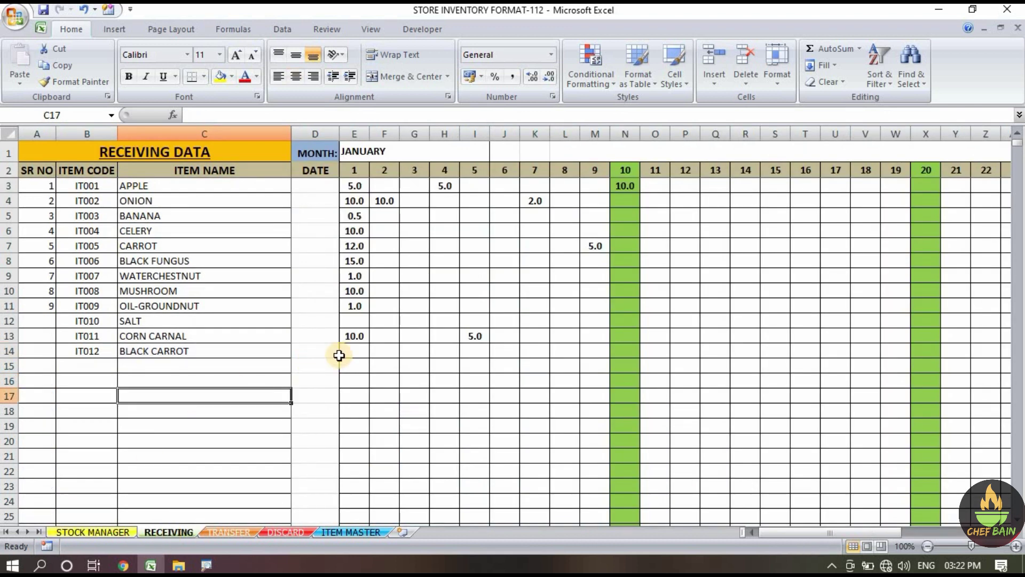
{"action": "left_click", "coordinate": [389, 352]}
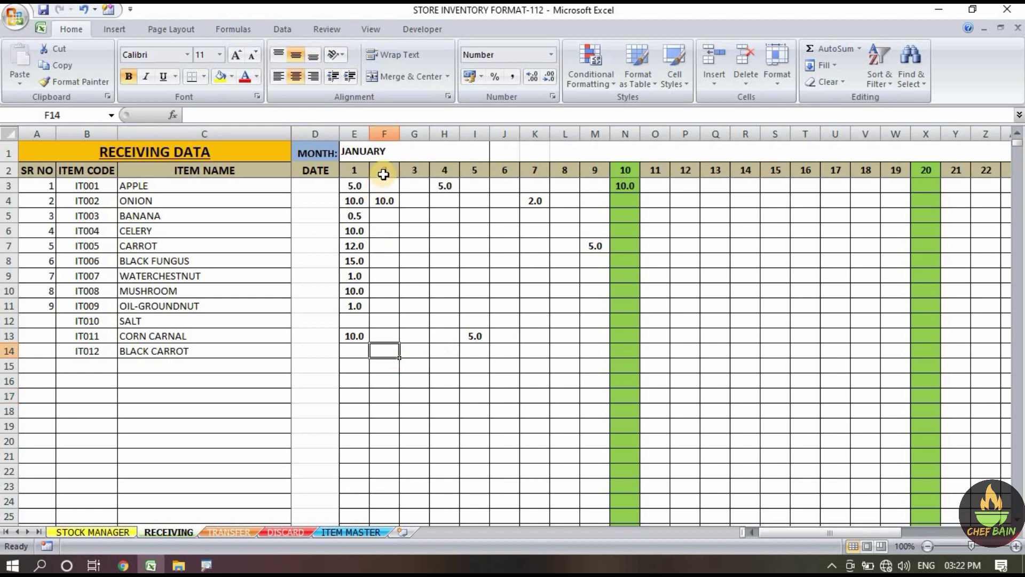
{"action": "type", "text": "5"}
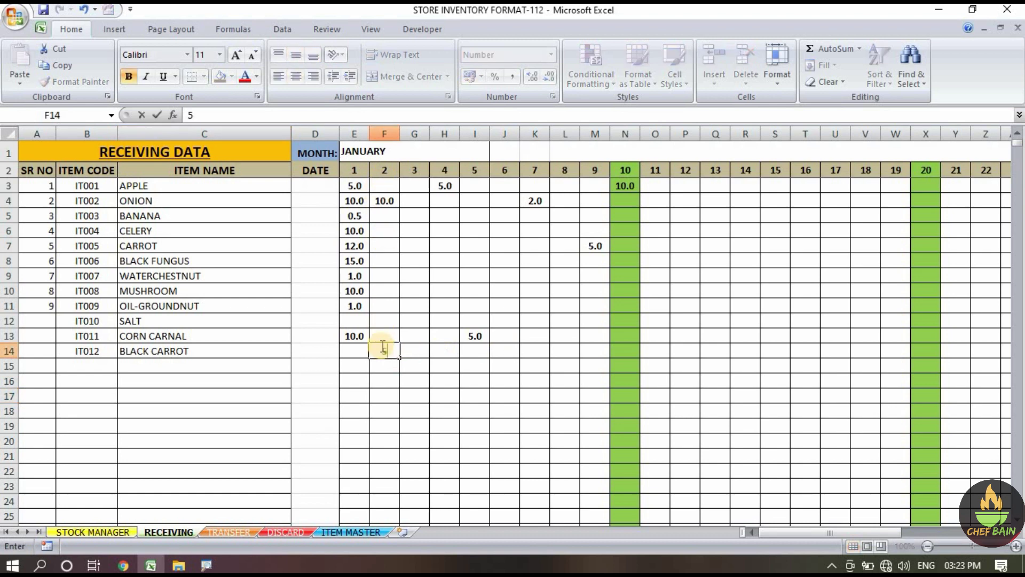
{"action": "left_click", "coordinate": [380, 384]}
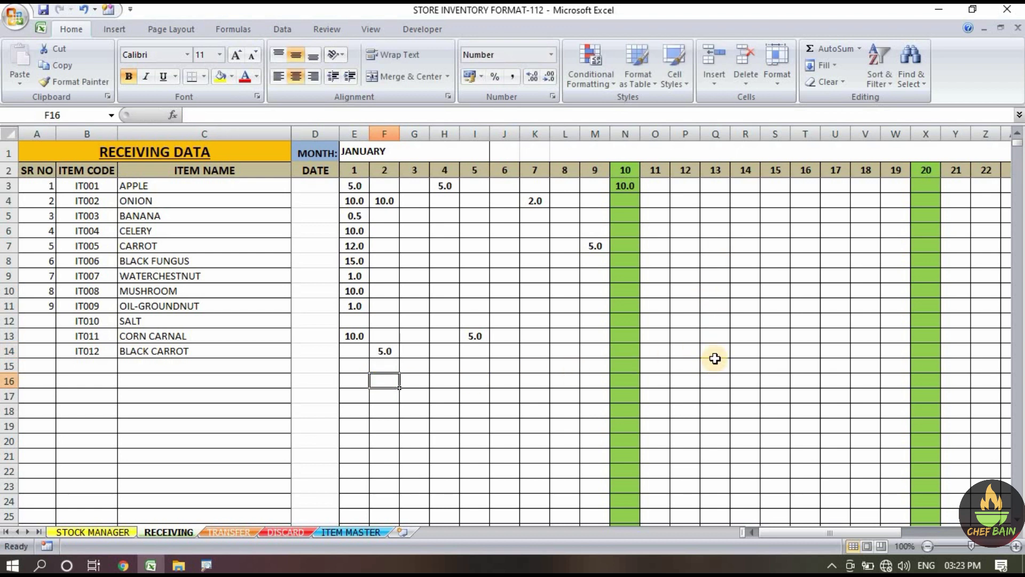
Record a received quantity of 5 for BLACK CARROT on day 13 and check its TOTAL in the RECEIVING sheet.
{"action": "left_click", "coordinate": [715, 354]}
{"action": "type", "text": "5"}
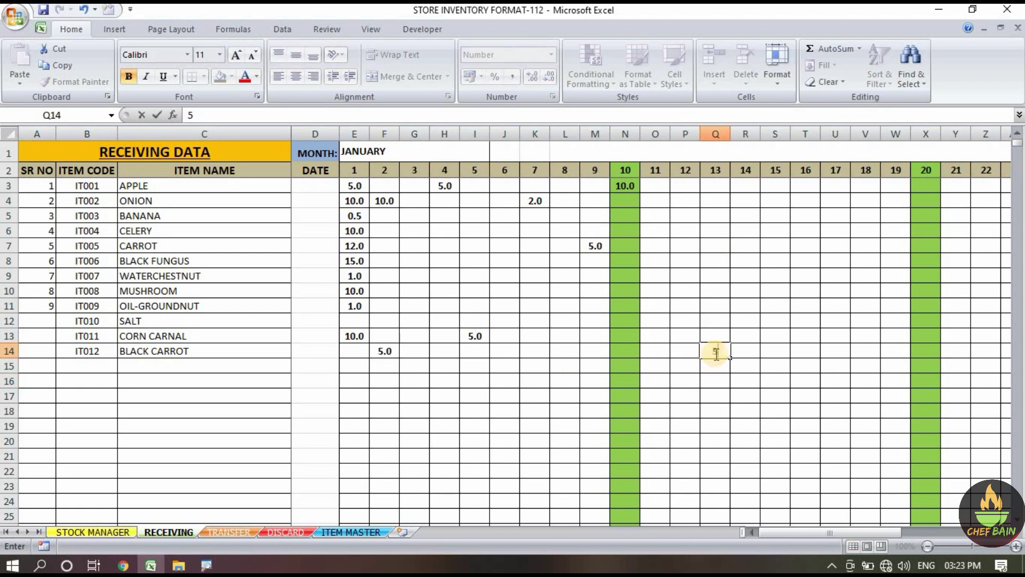
{"action": "left_click", "coordinate": [718, 412]}
{"action": "left_click_drag", "start_coordinate": [793, 533], "coordinate": [876, 531]}
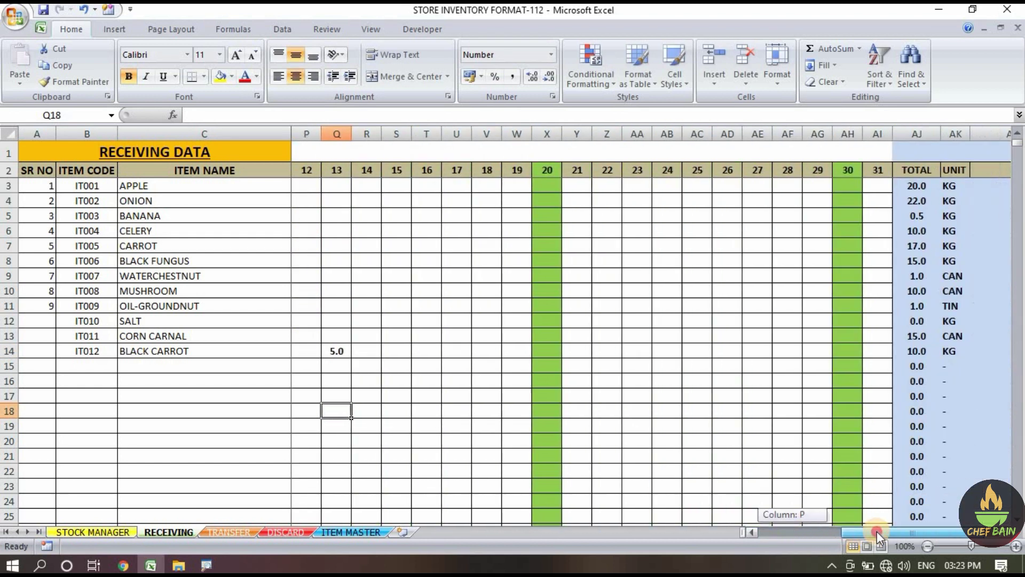
{"action": "left_click", "coordinate": [912, 352]}
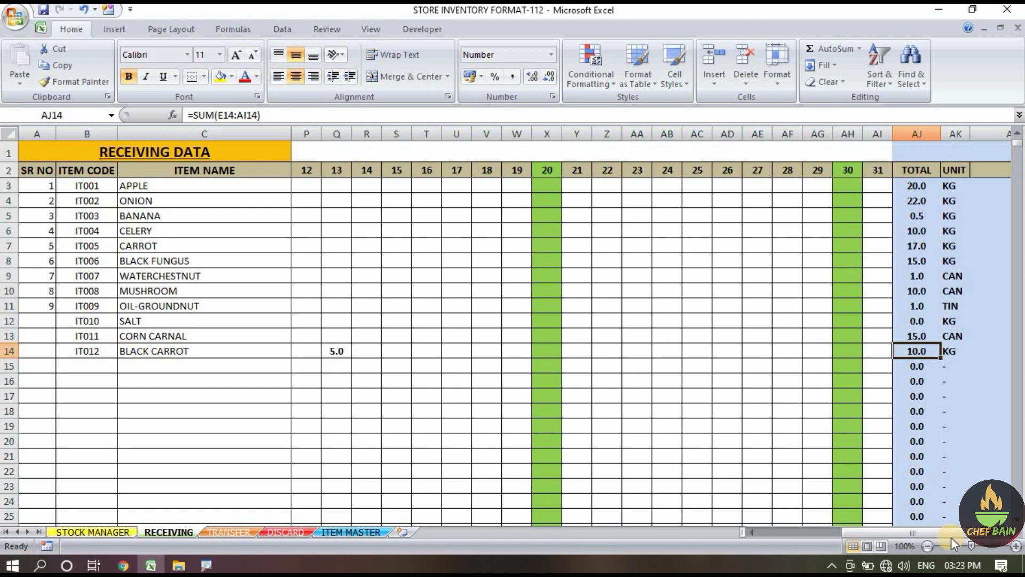
Check the BALCNCE value and its formula for BLACK CARROT in the RECEIVING sheet.
{"action": "left_click_drag", "start_coordinate": [965, 537], "coordinate": [979, 536]}
{"action": "left_click", "coordinate": [974, 350]}
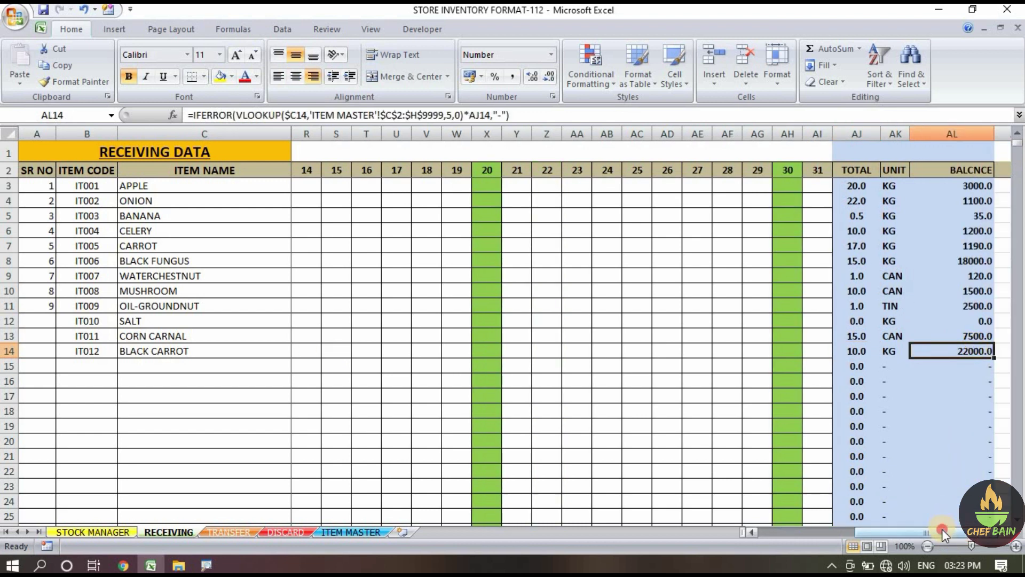
{"action": "left_click_drag", "start_coordinate": [942, 529], "coordinate": [825, 537]}
Record a transferred quantity of 4 for BLACK CARROT on day 10 in the TRANSFER sheet and check its TOTAL.
{"action": "left_click", "coordinate": [229, 531]}
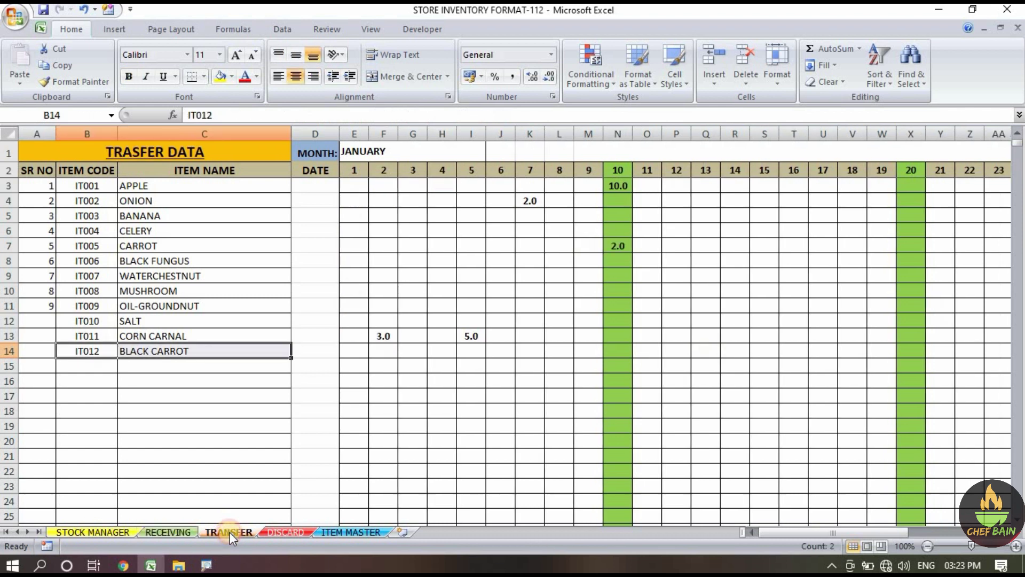
{"action": "left_click", "coordinate": [180, 395]}
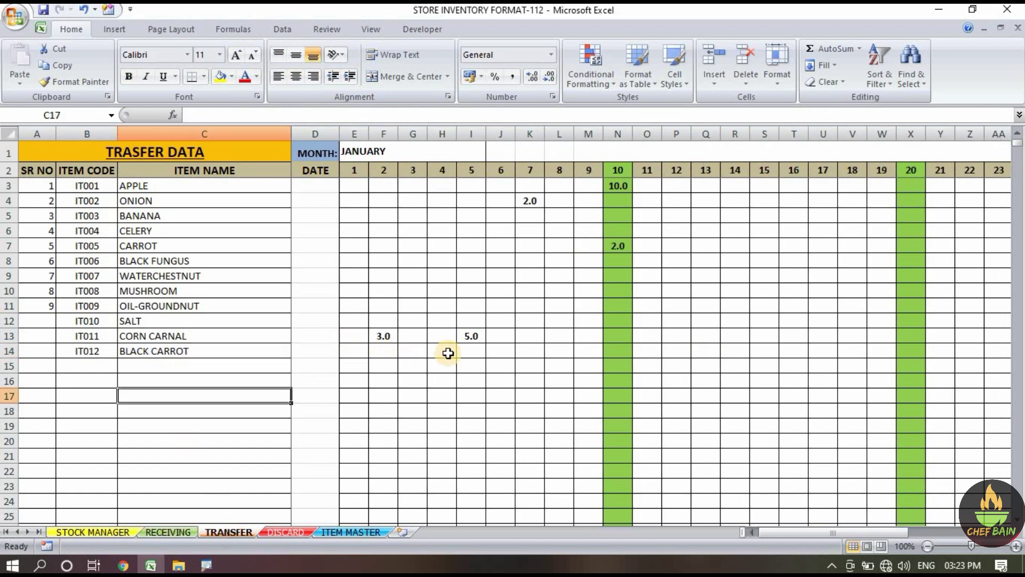
{"action": "left_click", "coordinate": [610, 353]}
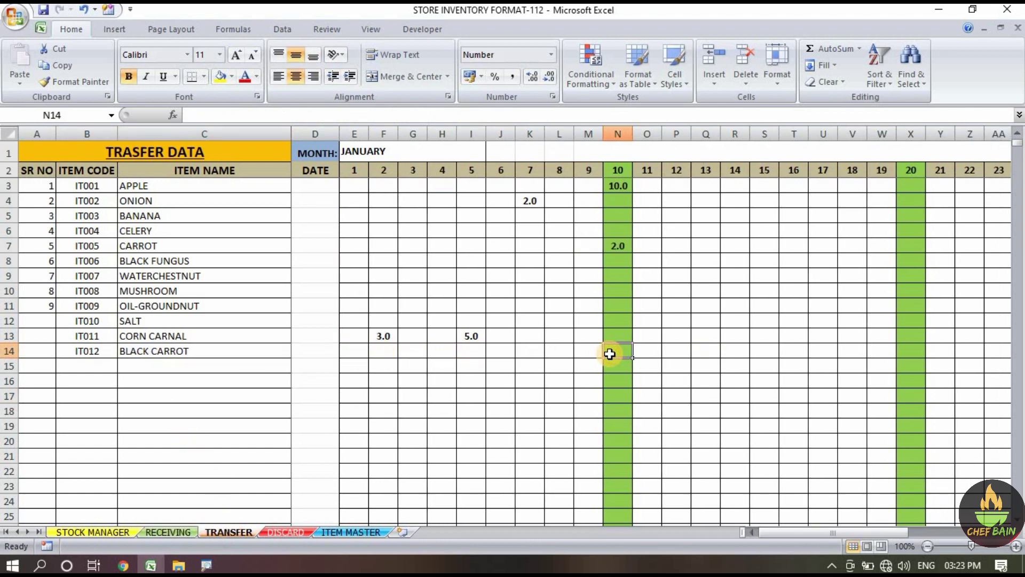
{"action": "type", "text": "4"}
{"action": "left_click", "coordinate": [715, 392]}
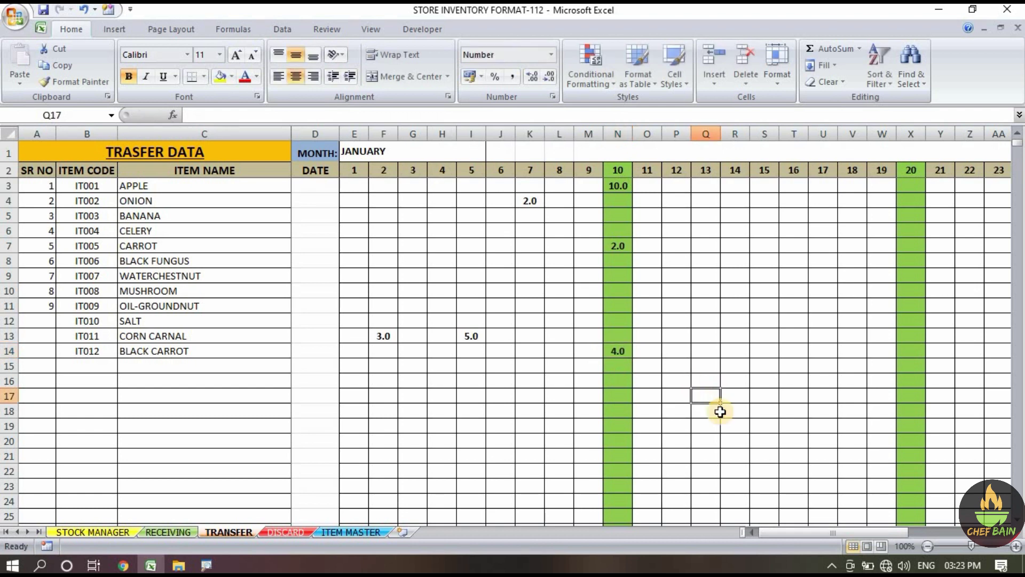
{"action": "left_click_drag", "start_coordinate": [791, 530], "coordinate": [879, 527]}
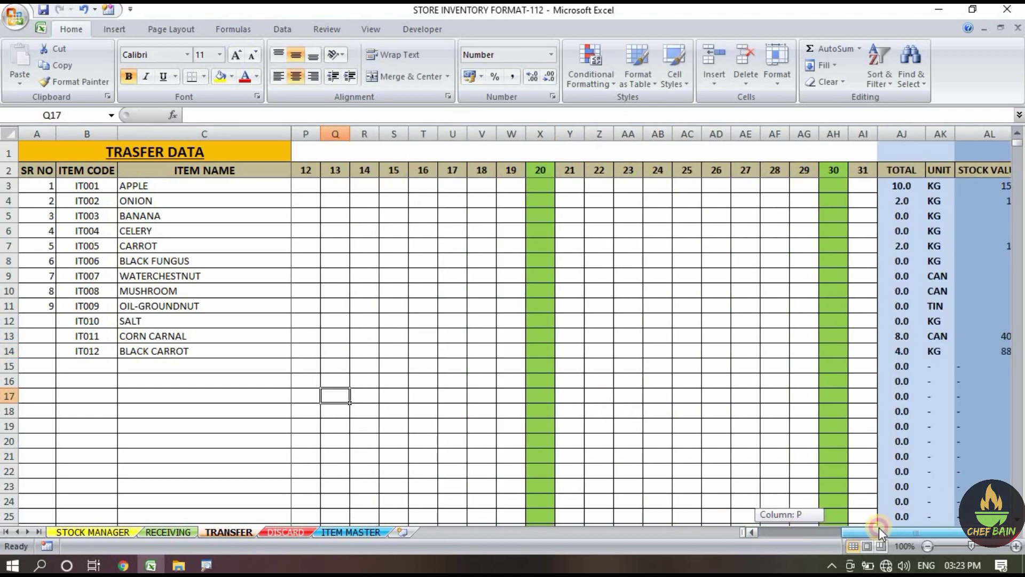
{"action": "left_click", "coordinate": [873, 351]}
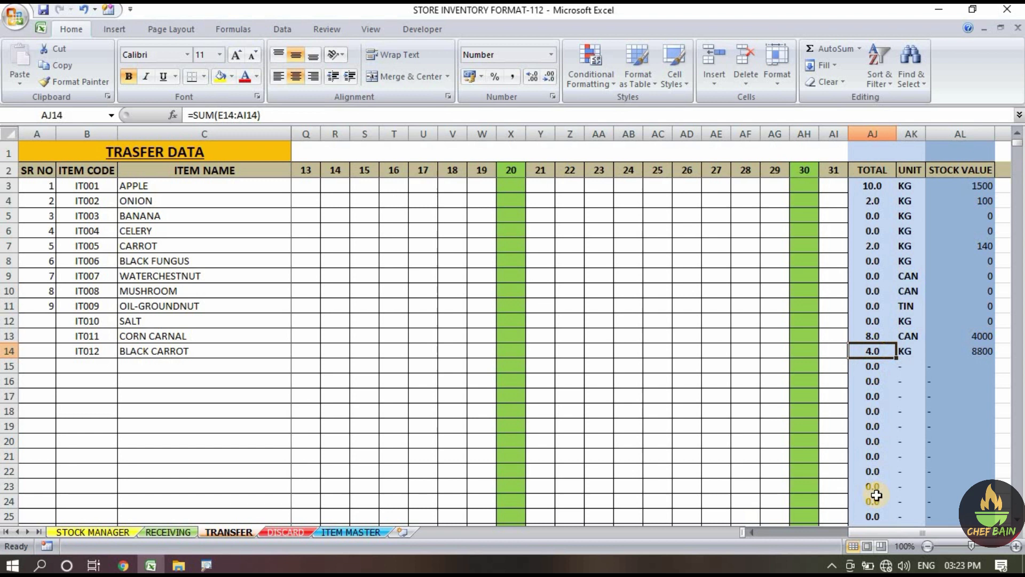
Examine the day columns and item list in the DISCARD sheet and compare its layout with RECEIVING and TRANSFER.
{"action": "key", "text": "ctrl+Page_Down"}
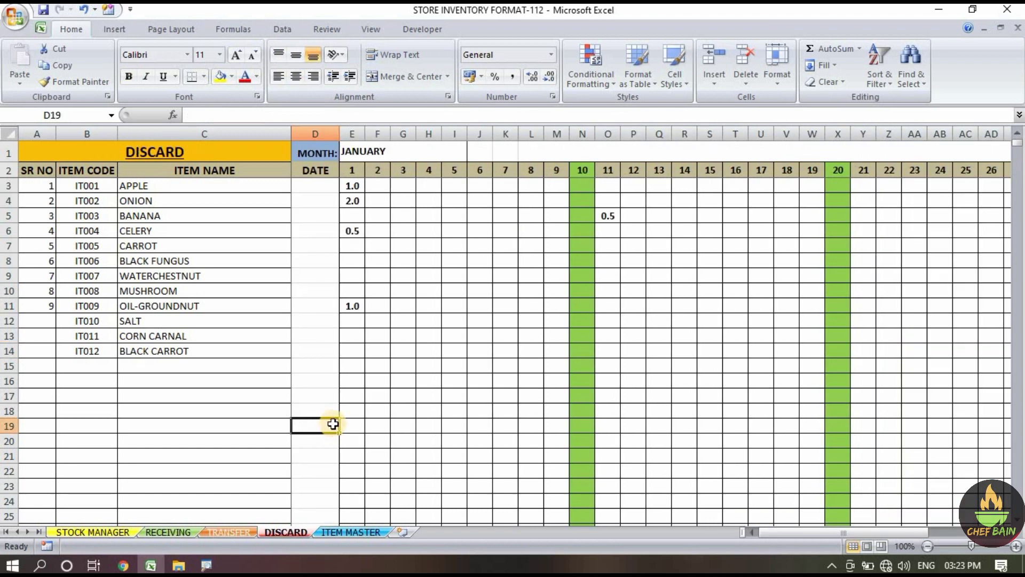
{"action": "left_click", "coordinate": [353, 169]}
{"action": "left_click", "coordinate": [377, 169]}
{"action": "left_click_drag", "start_coordinate": [136, 188], "coordinate": [152, 367]}
{"action": "left_click", "coordinate": [166, 201]}
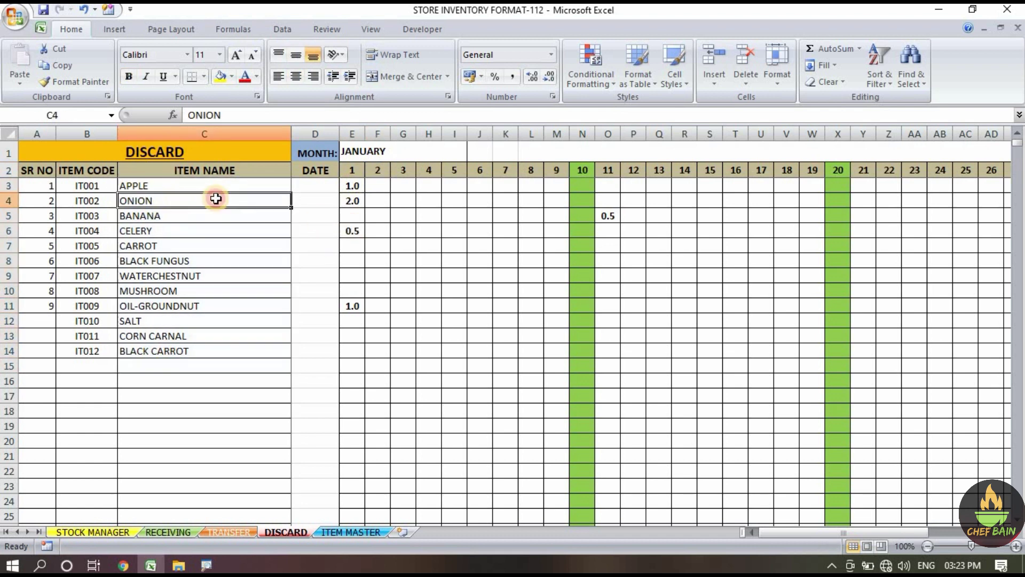
{"action": "left_click", "coordinate": [160, 533]}
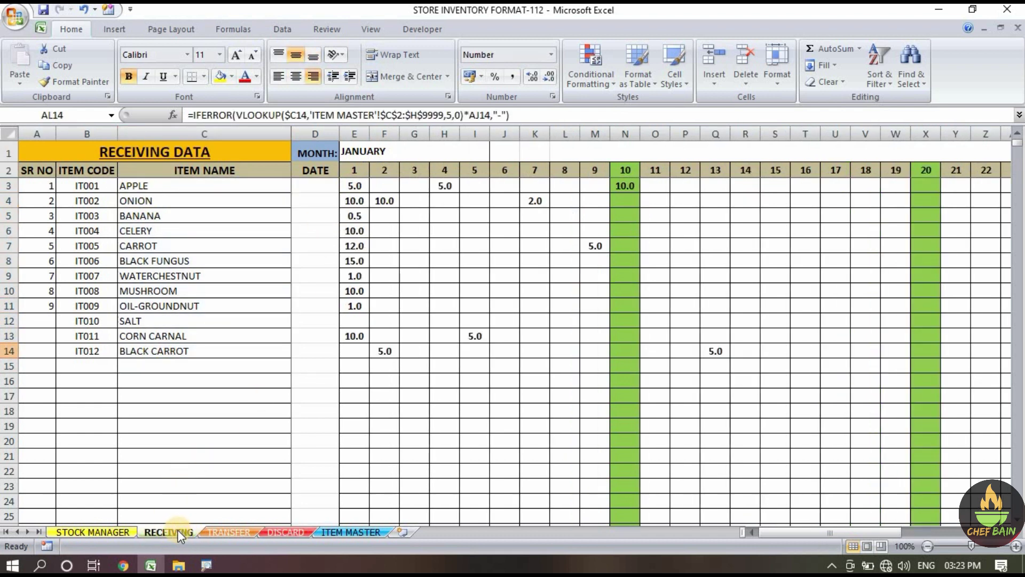
{"action": "left_click", "coordinate": [219, 530]}
{"action": "left_click", "coordinate": [282, 531]}
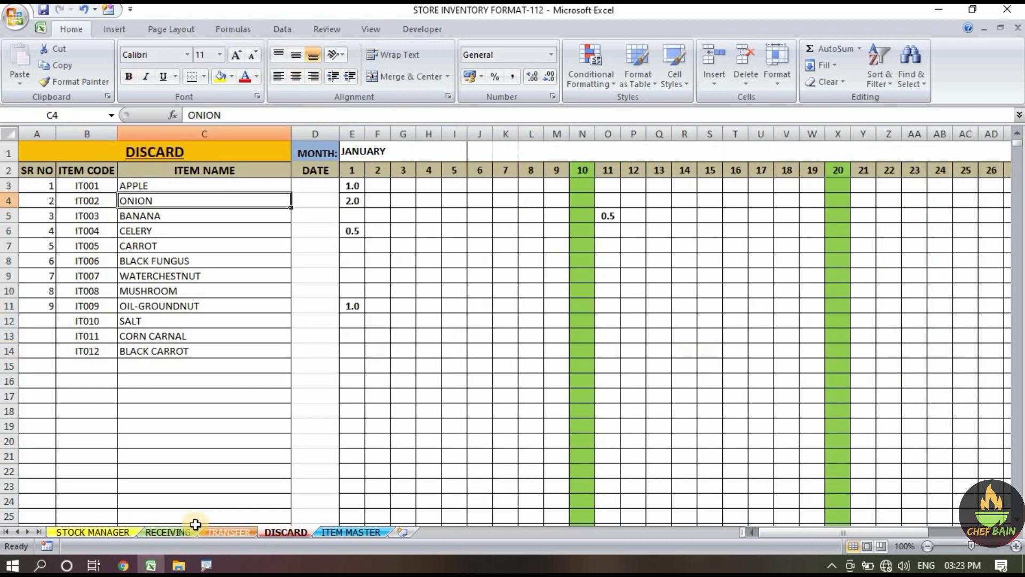
{"action": "left_click", "coordinate": [169, 530]}
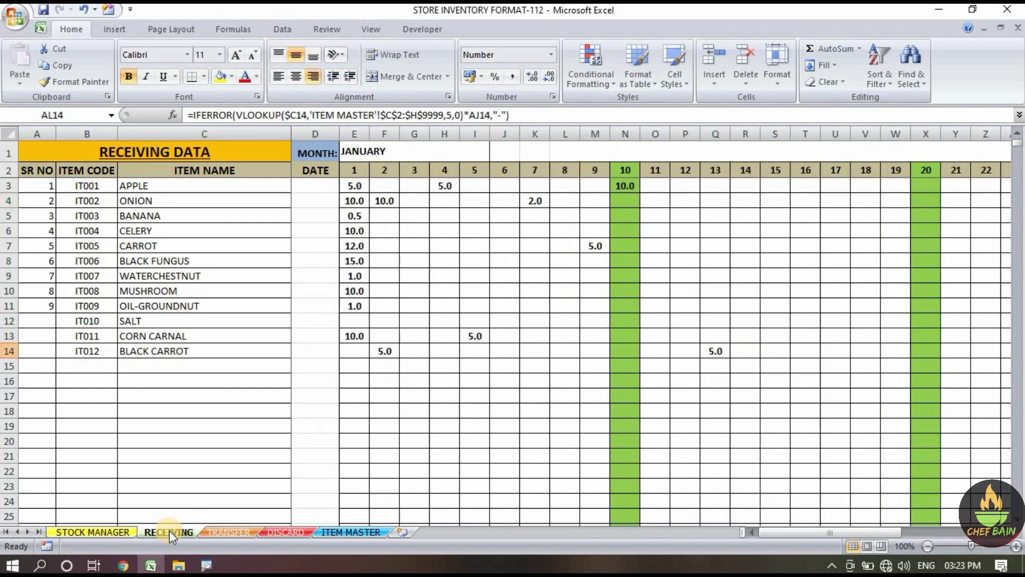
Review the OPENING column in the STOCK MANAGER sheet, from the header down through the item rows.
{"action": "left_click", "coordinate": [101, 530]}
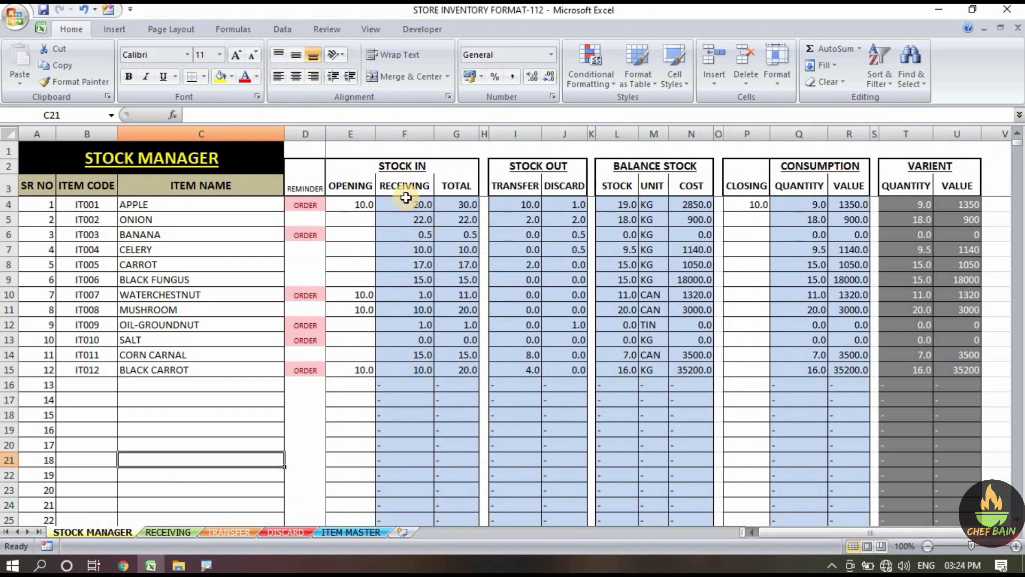
{"action": "left_click_drag", "start_coordinate": [351, 178], "coordinate": [352, 483]}
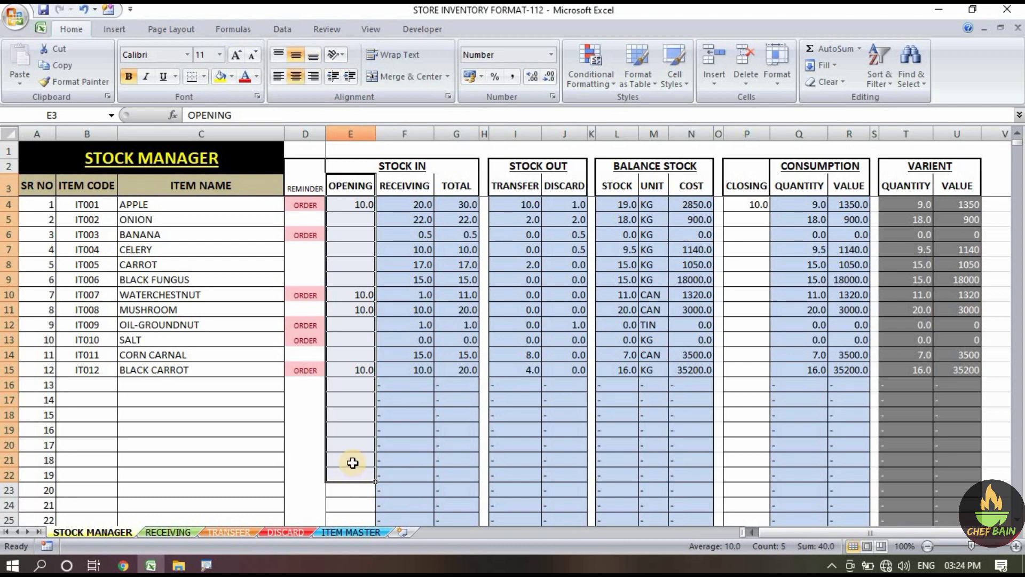
{"action": "left_click", "coordinate": [303, 427]}
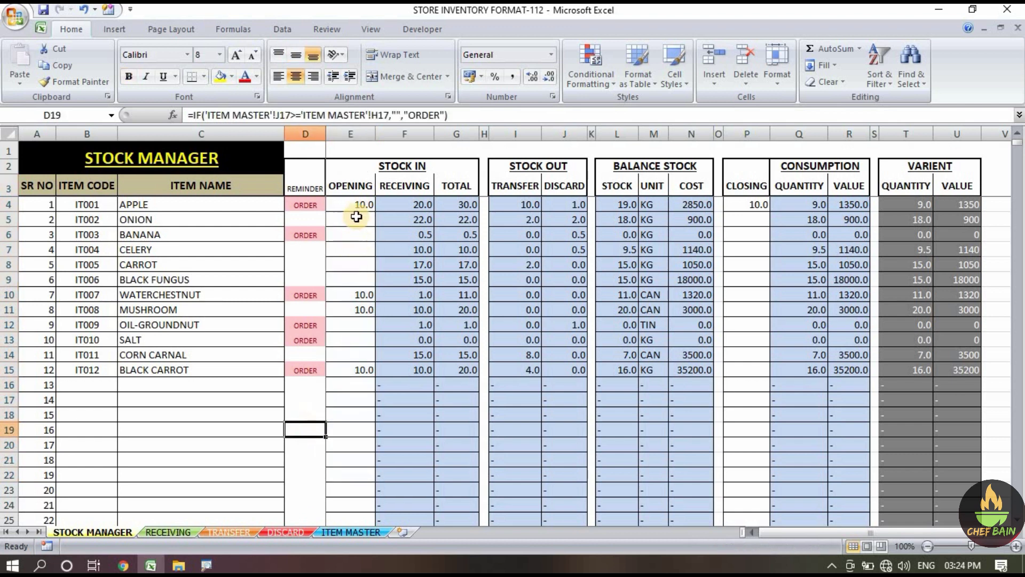
{"action": "left_click_drag", "start_coordinate": [354, 205], "coordinate": [350, 384]}
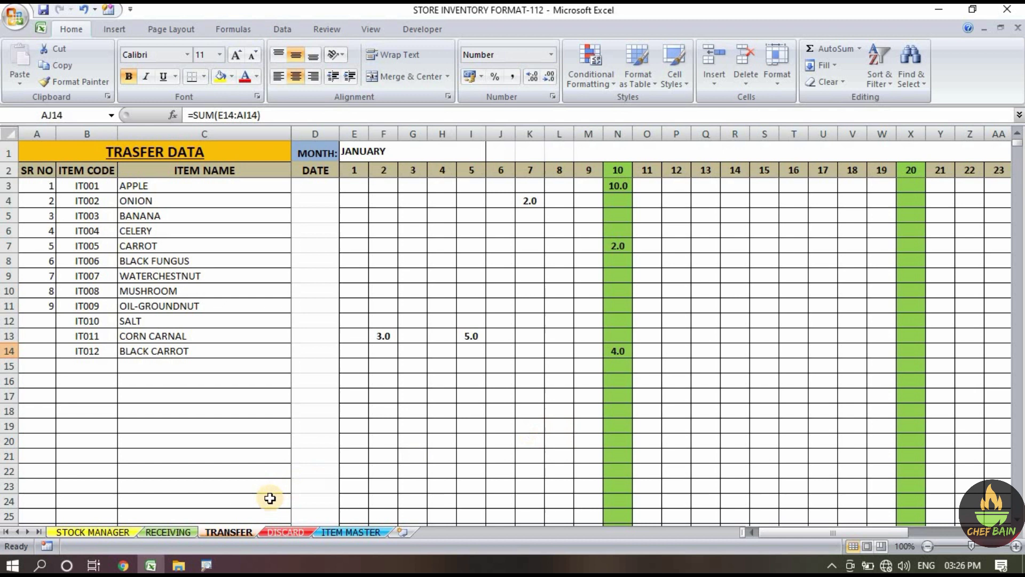
Review the item details from ITEM CODE to STOCK REMINDER in the ITEM MASTER sheet.
{"action": "left_click", "coordinate": [335, 533]}
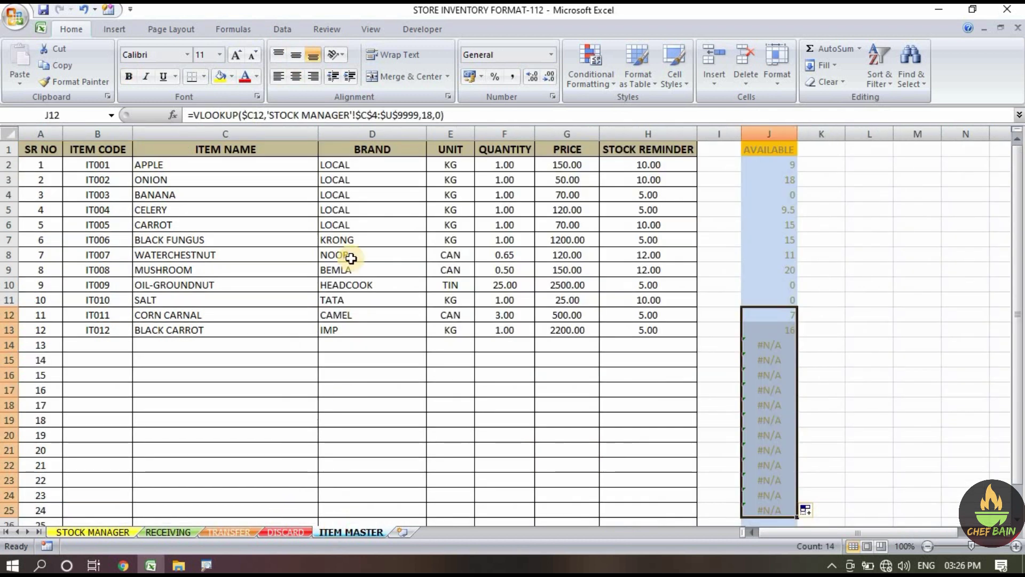
{"action": "left_click_drag", "start_coordinate": [107, 164], "coordinate": [599, 401]}
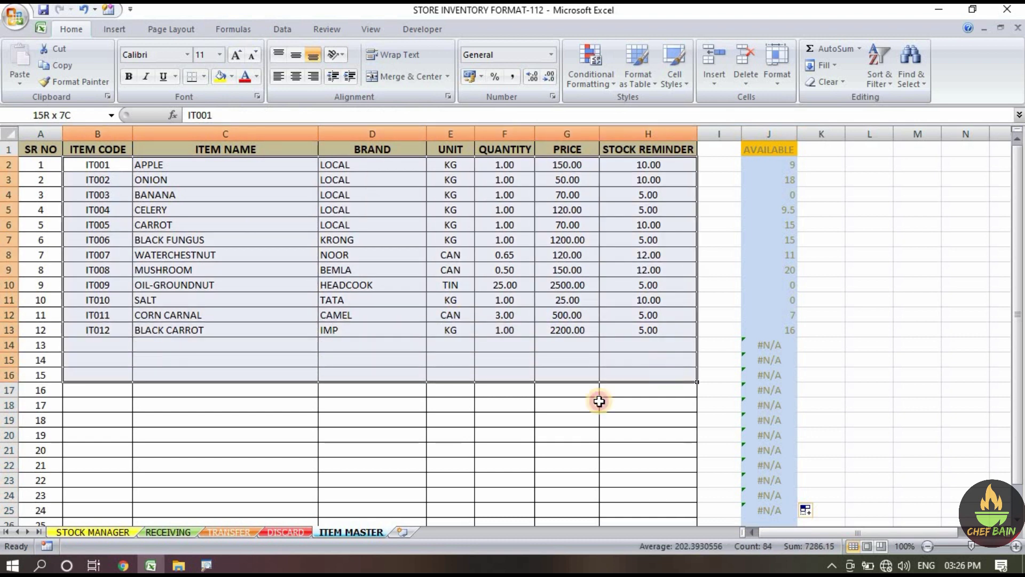
{"action": "left_click", "coordinate": [506, 421]}
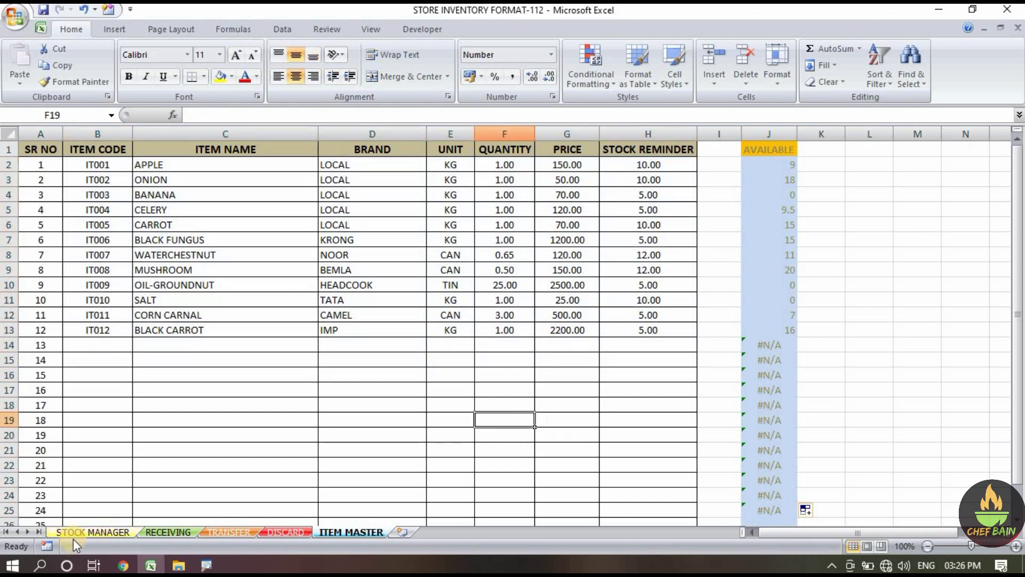
Review the item names and daily entries in the RECEIVING sheet, followed by the TRANSFER and DISCARD sheets.
{"action": "left_click", "coordinate": [171, 530]}
{"action": "left_click", "coordinate": [211, 394]}
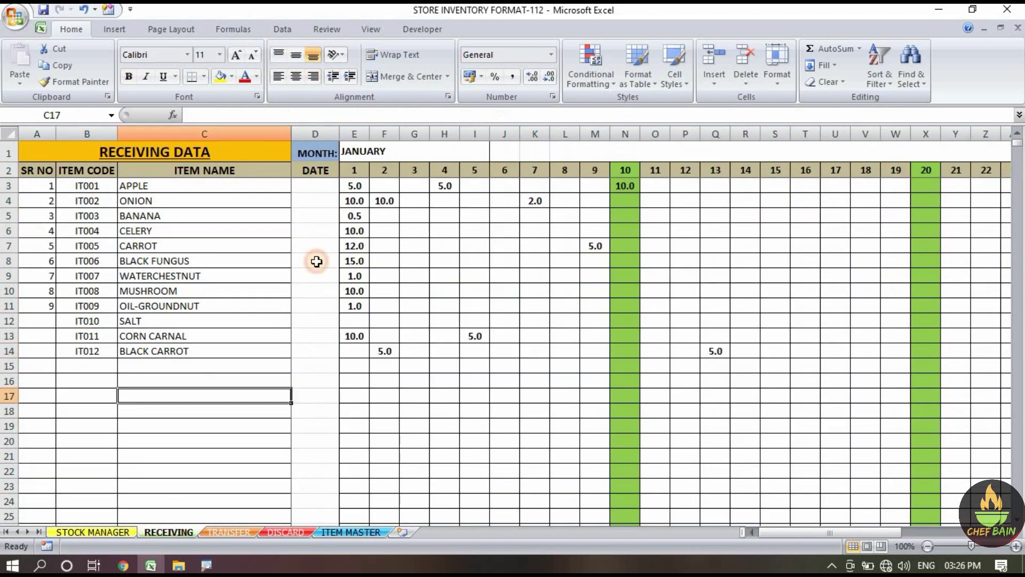
{"action": "left_click", "coordinate": [356, 173]}
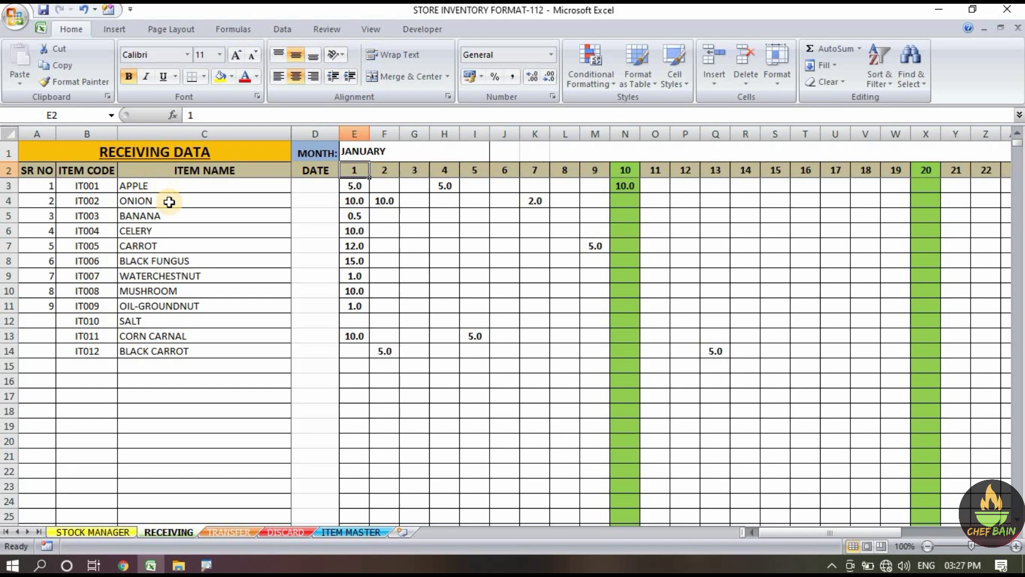
{"action": "left_click_drag", "start_coordinate": [163, 191], "coordinate": [192, 382]}
{"action": "left_click", "coordinate": [472, 278]}
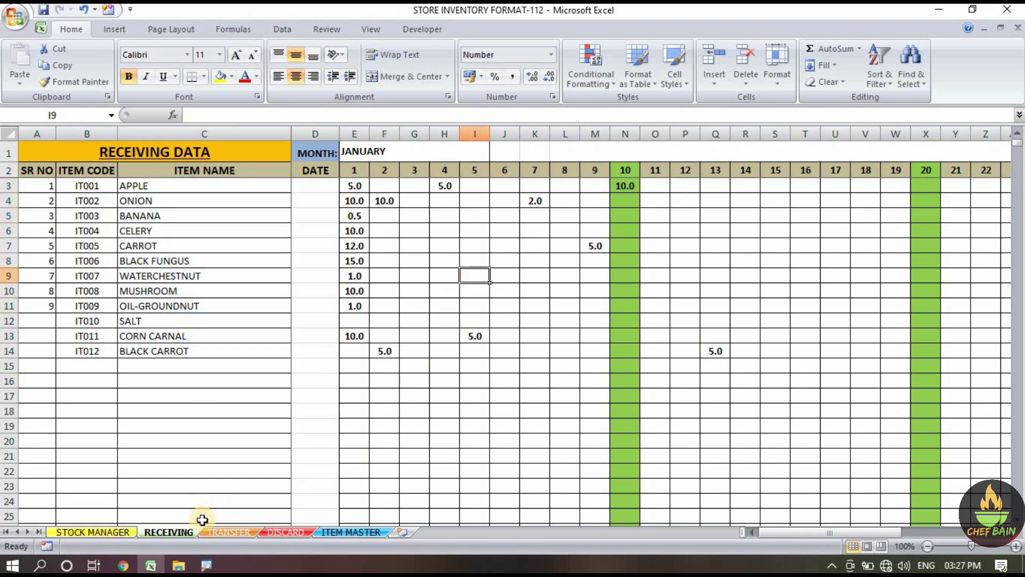
{"action": "left_click", "coordinate": [236, 532]}
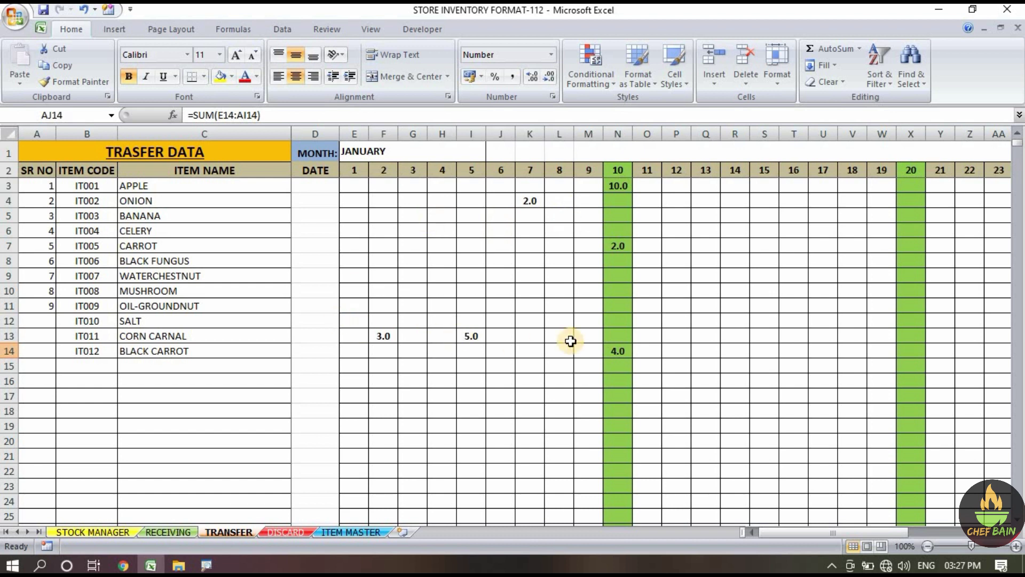
{"action": "left_click", "coordinate": [288, 532]}
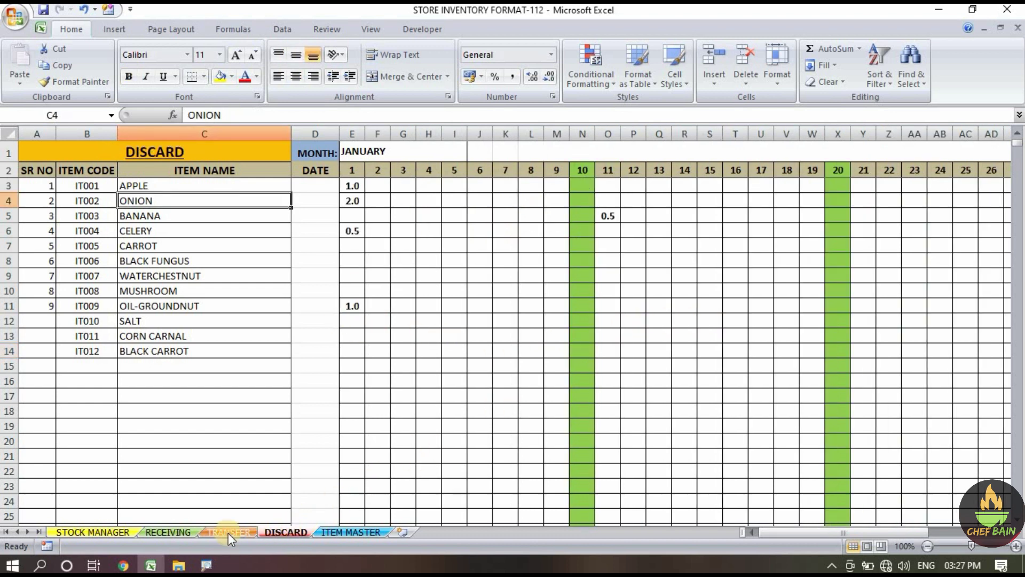
Examine the OPENING and CLOSING columns in STOCK MANAGER against the formula-filled columns from RECEIVING to COST.
{"action": "left_click", "coordinate": [105, 533]}
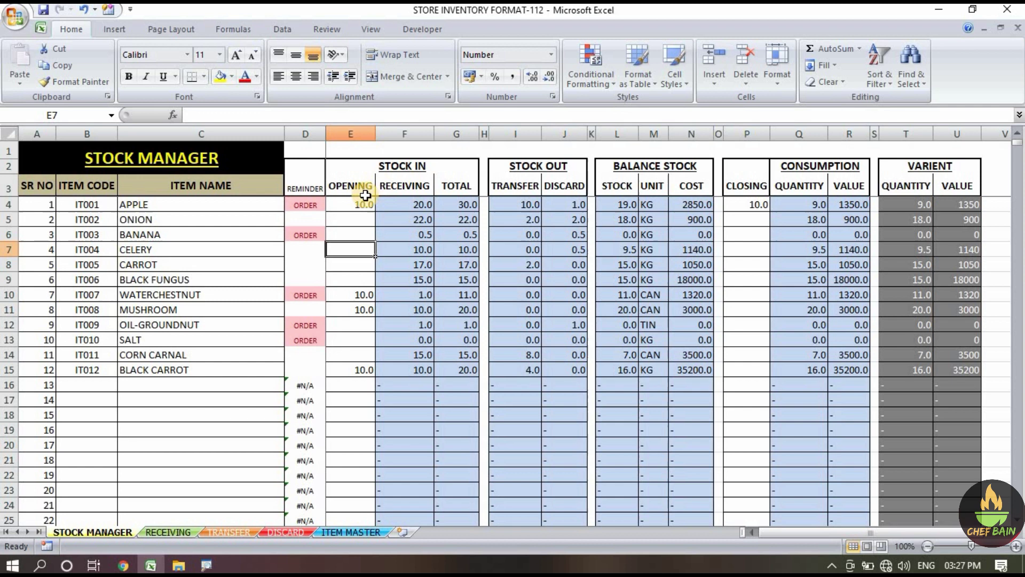
{"action": "left_click_drag", "start_coordinate": [351, 204], "coordinate": [350, 405]}
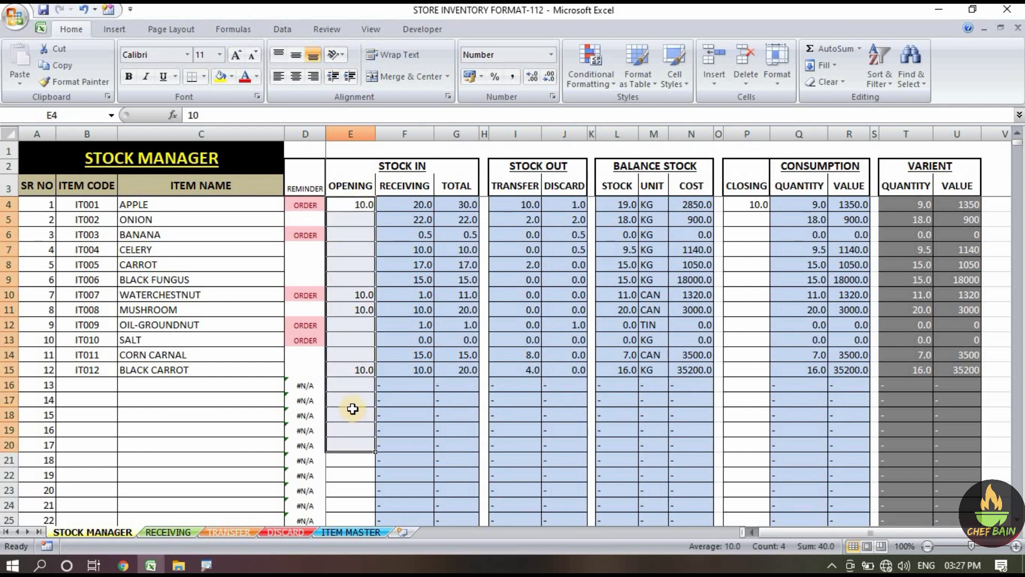
{"action": "left_click", "coordinate": [350, 415]}
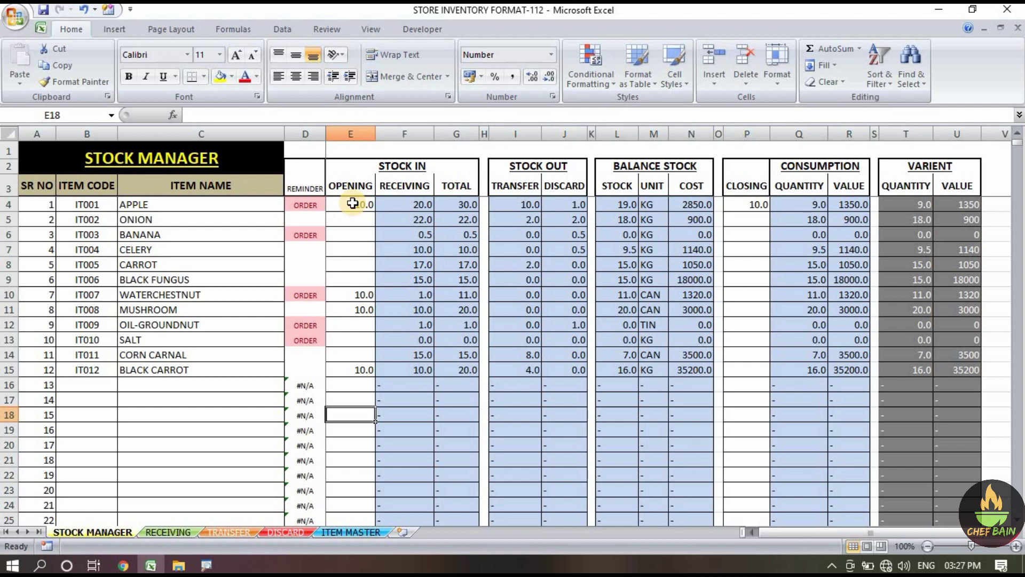
{"action": "left_click_drag", "start_coordinate": [352, 204], "coordinate": [351, 403]}
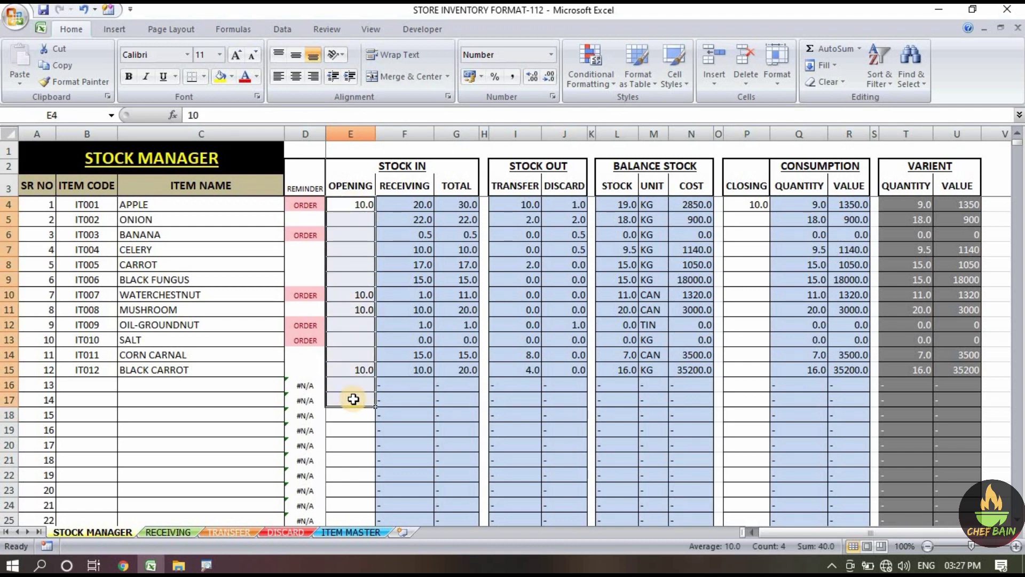
{"action": "left_click", "coordinate": [423, 203]}
{"action": "left_click", "coordinate": [452, 202]}
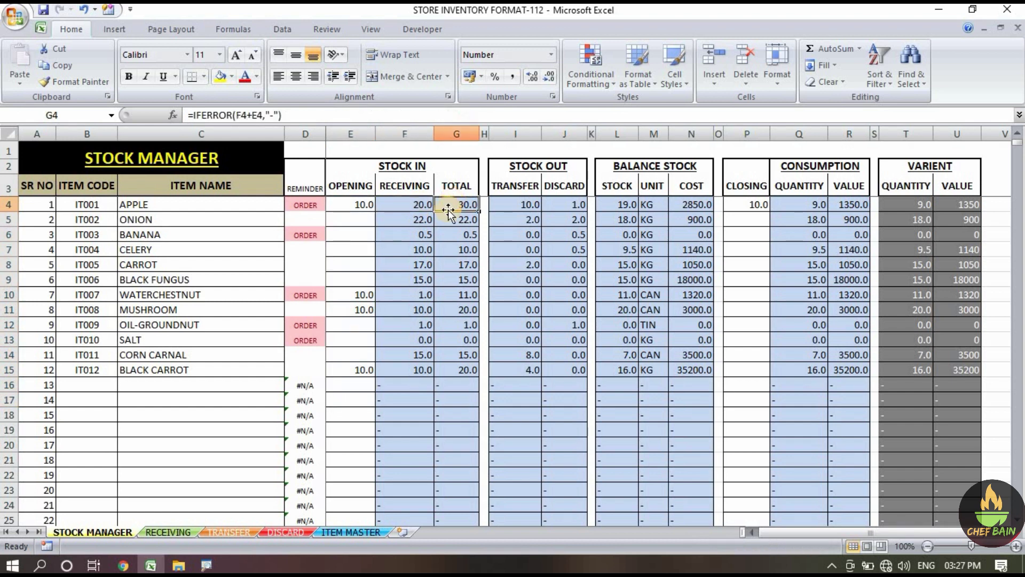
{"action": "left_click_drag", "start_coordinate": [403, 199], "coordinate": [694, 483]}
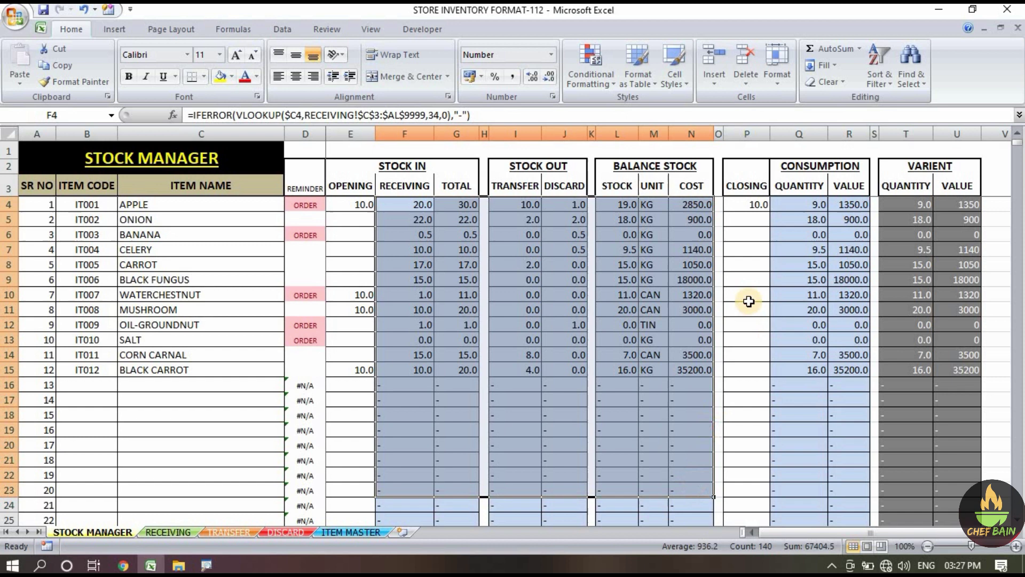
{"action": "left_click", "coordinate": [748, 294]}
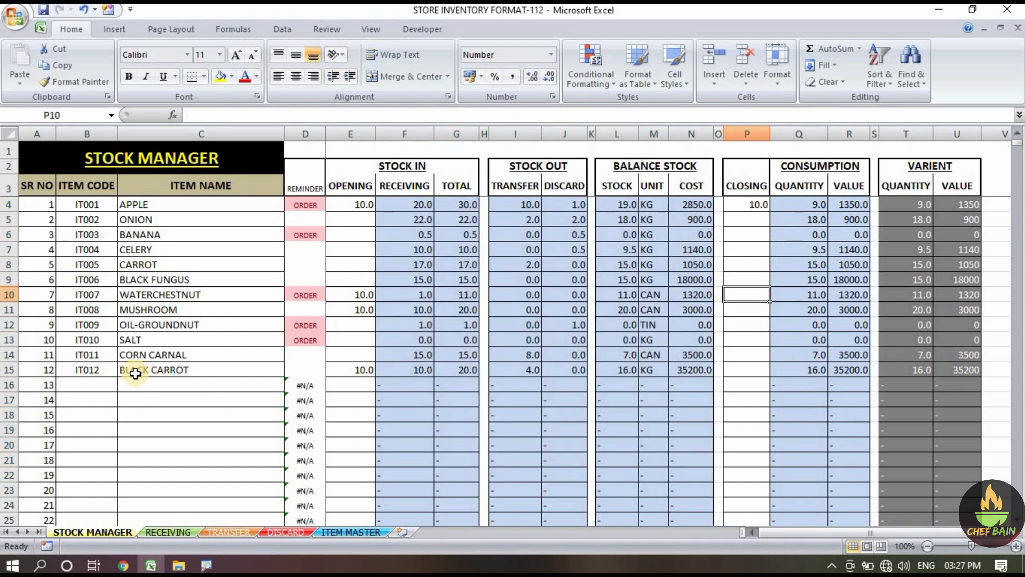
Inspect the OPENING, RECEIVING and TOTAL cells of the BLACK CARROT row in STOCK MANAGER.
{"action": "left_click", "coordinate": [172, 374]}
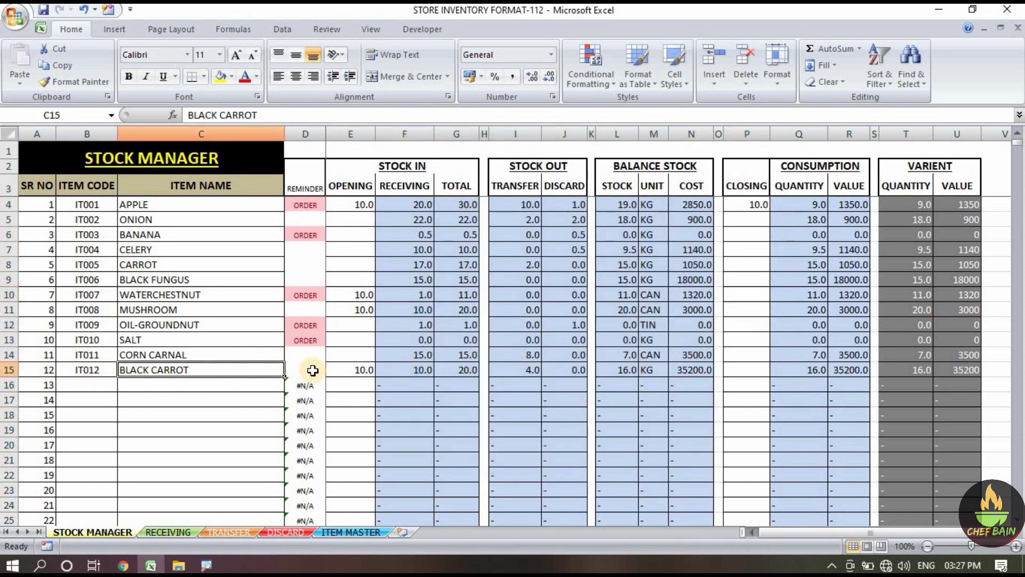
{"action": "left_click", "coordinate": [351, 370]}
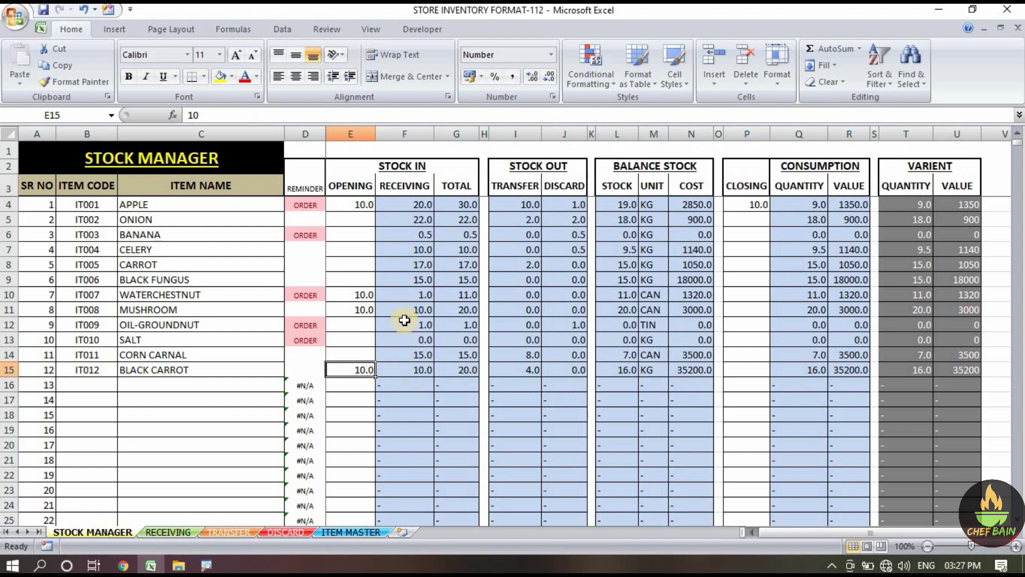
{"action": "left_click", "coordinate": [412, 373]}
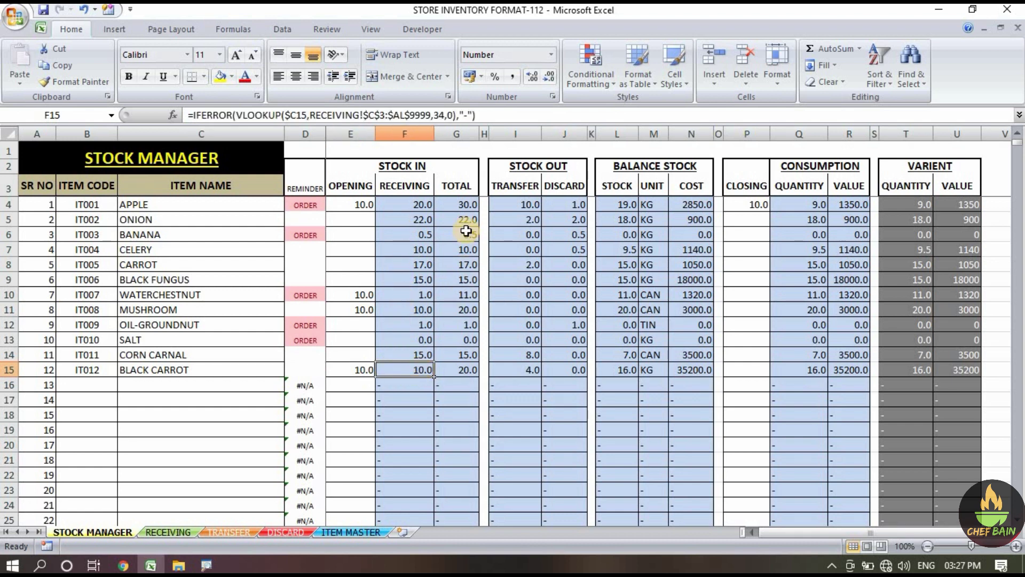
{"action": "left_click", "coordinate": [458, 369]}
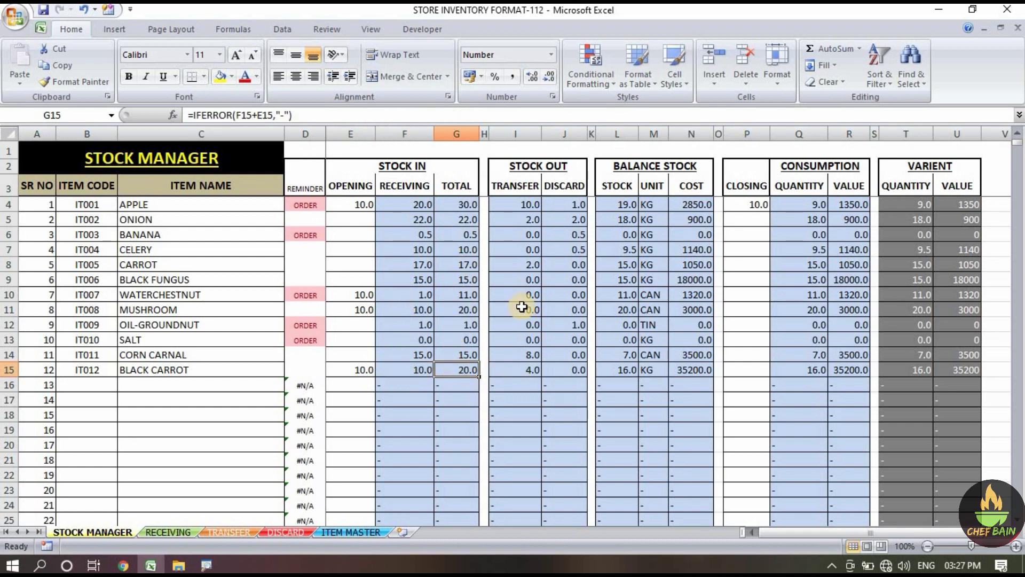
Inspect the TRANSFER, DISCARD, STOCK and CLOSING cells of the BLACK CARROT row in STOCK MANAGER, followed by the daily entries in the RECEIVING sheet.
{"action": "left_click", "coordinate": [521, 372]}
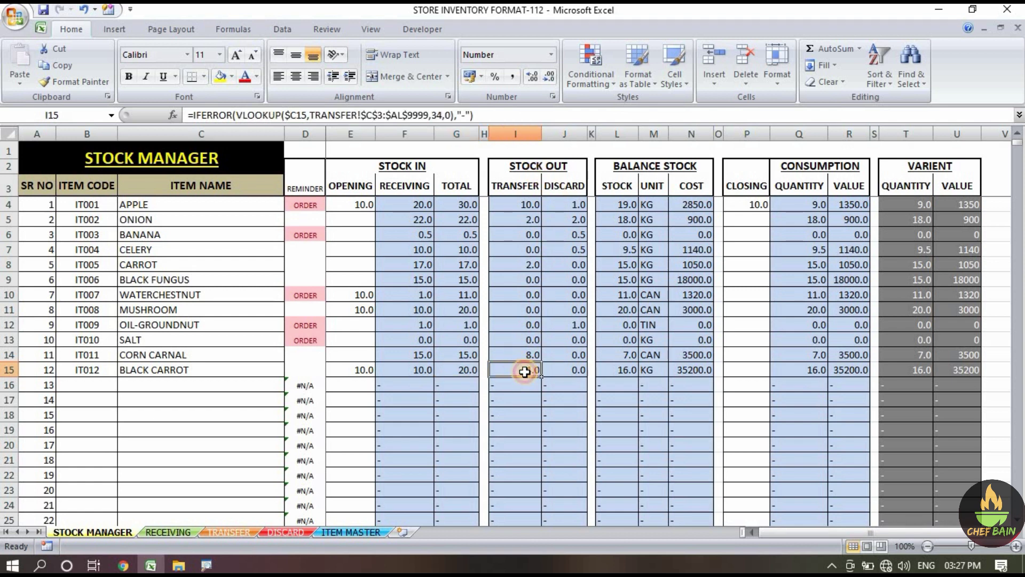
{"action": "left_click", "coordinate": [565, 372]}
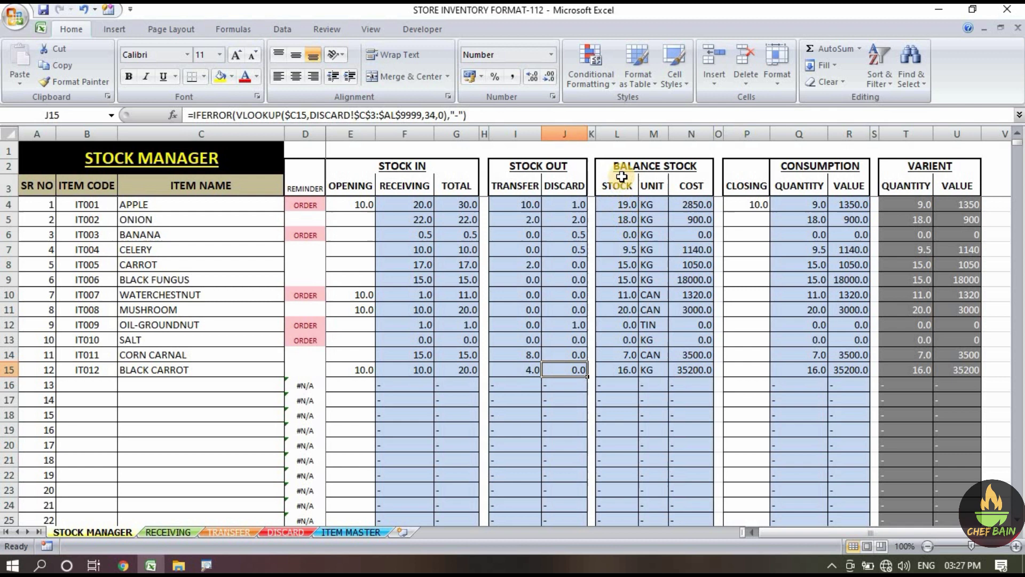
{"action": "left_click", "coordinate": [621, 371]}
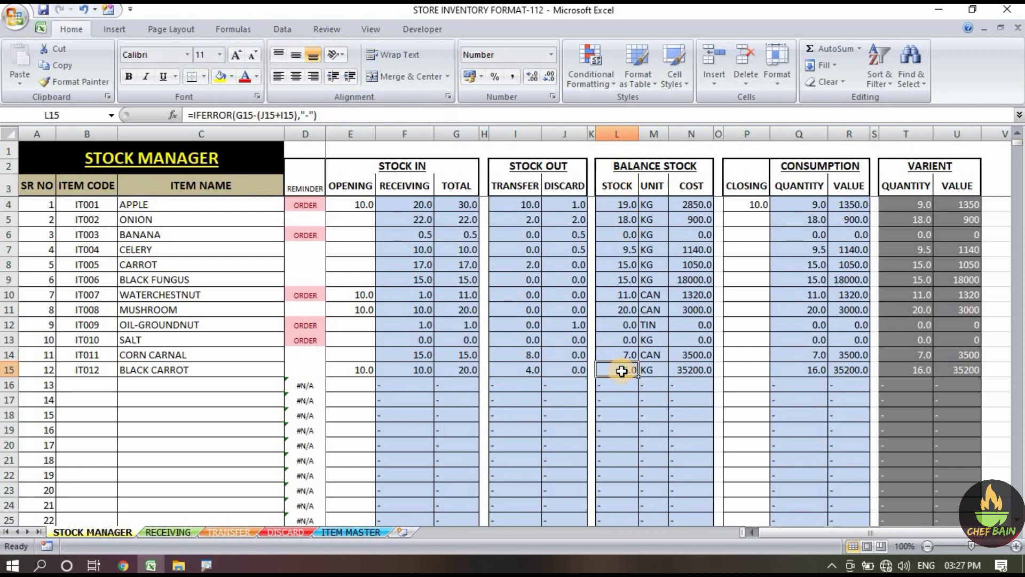
{"action": "left_click", "coordinate": [735, 370]}
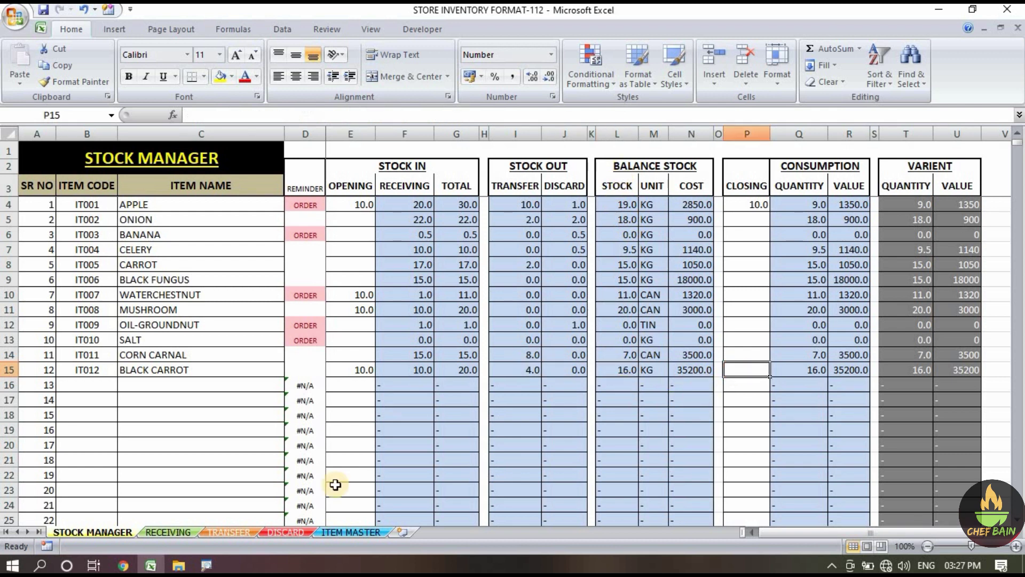
{"action": "left_click", "coordinate": [178, 531]}
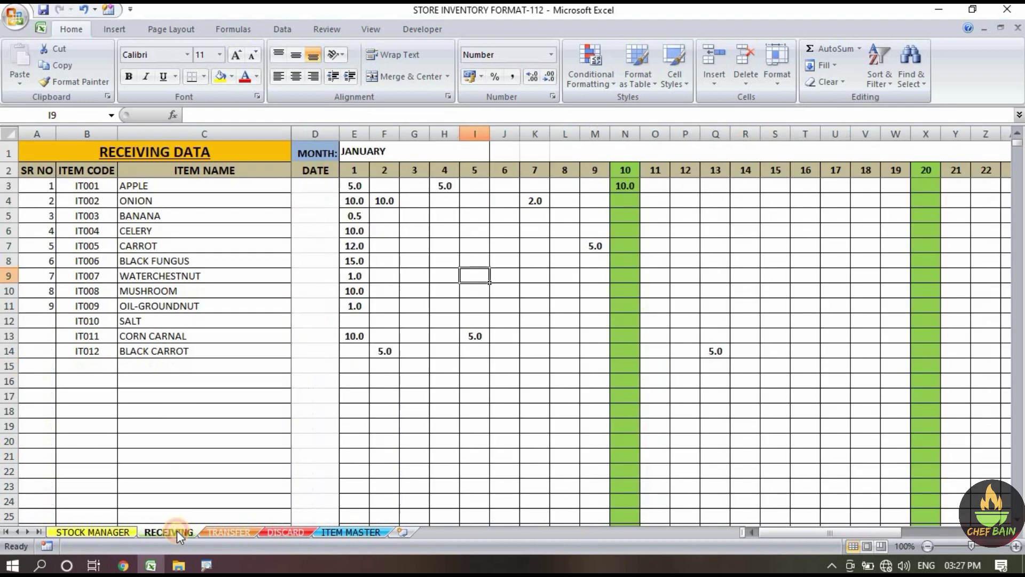
{"action": "mouse_move", "coordinate": [798, 534]}
{"action": "left_mouse_down"}
{"action": "mouse_move", "coordinate": [868, 528]}
{"action": "mouse_move", "coordinate": [786, 533]}
{"action": "left_mouse_up"}
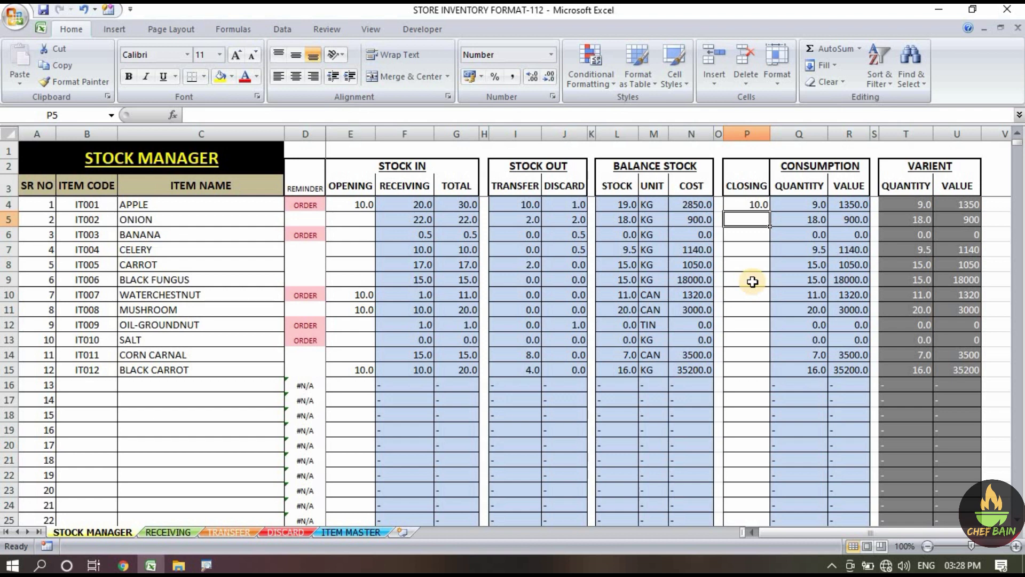
Examine the BALANCE STOCK block, the CLOSING column and the CONSUMPTION block in the STOCK MANAGER sheet.
{"action": "left_click", "coordinate": [745, 151]}
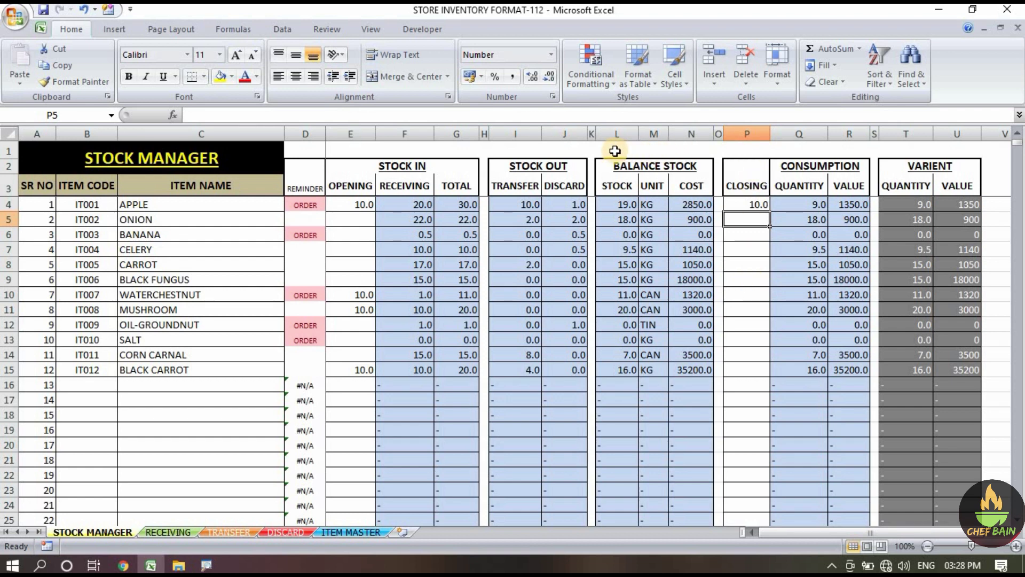
{"action": "left_click_drag", "start_coordinate": [600, 166], "coordinate": [664, 182]}
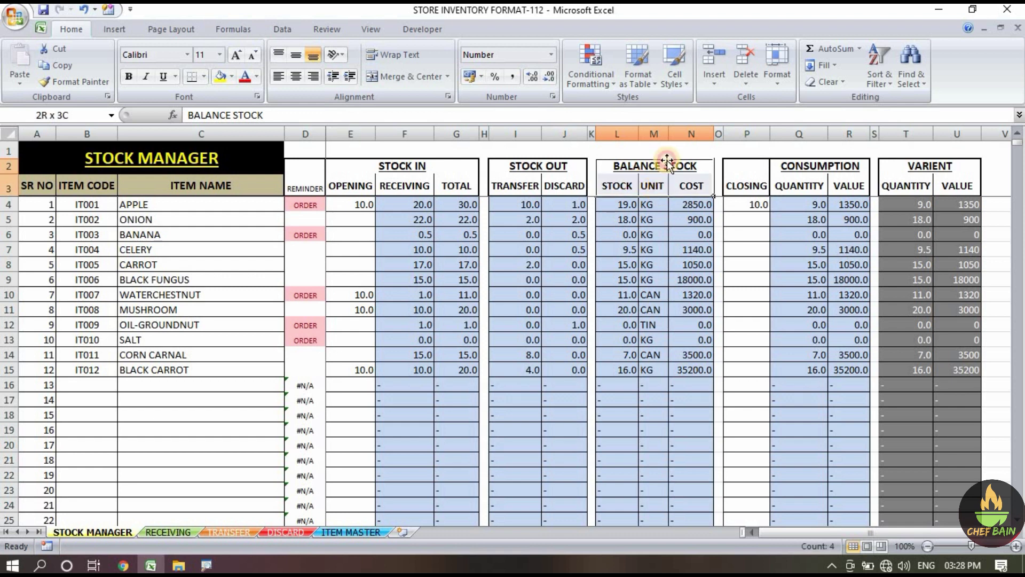
{"action": "left_click", "coordinate": [689, 152]}
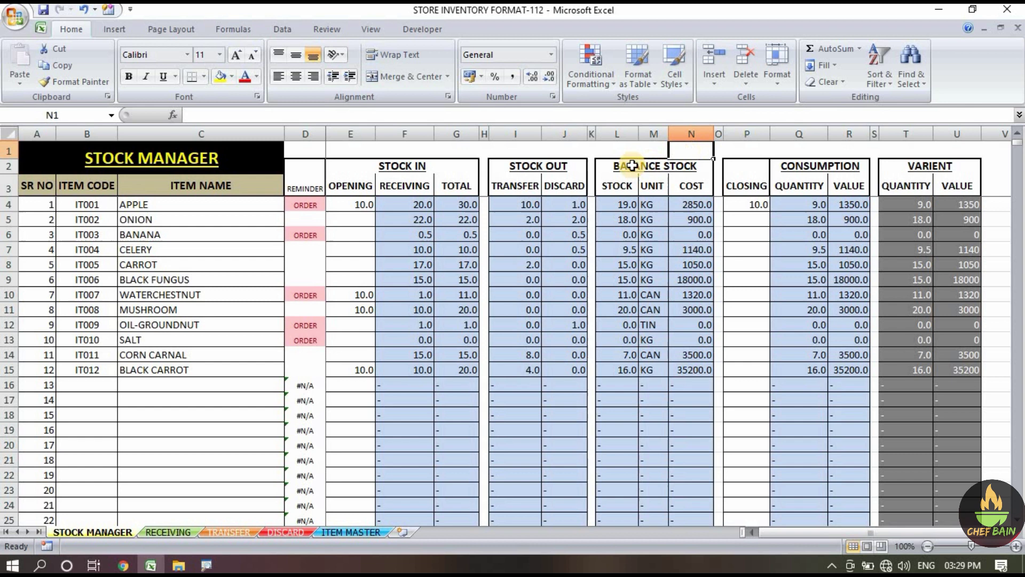
{"action": "left_click_drag", "start_coordinate": [603, 166], "coordinate": [684, 446]}
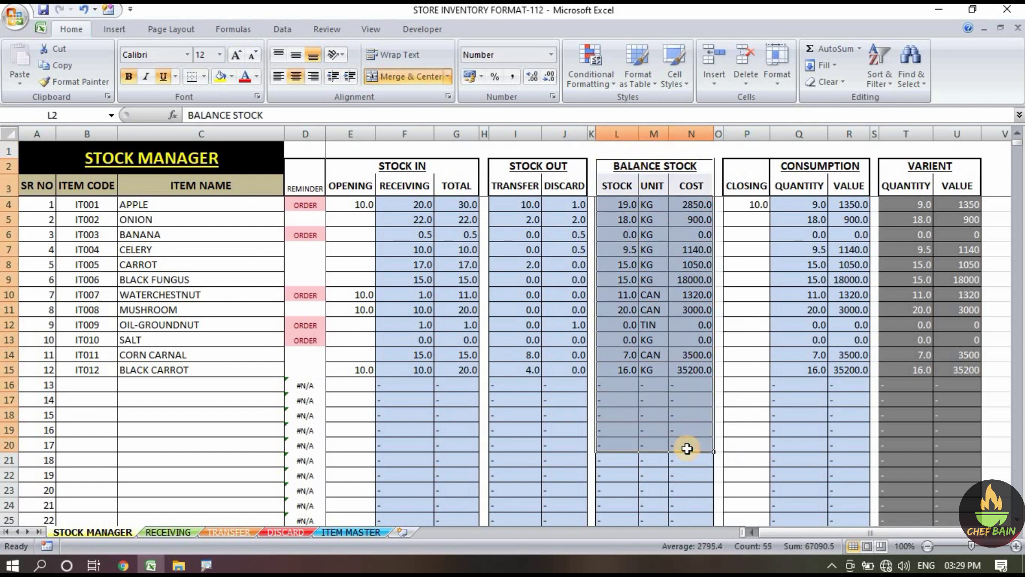
{"action": "left_click", "coordinate": [730, 246]}
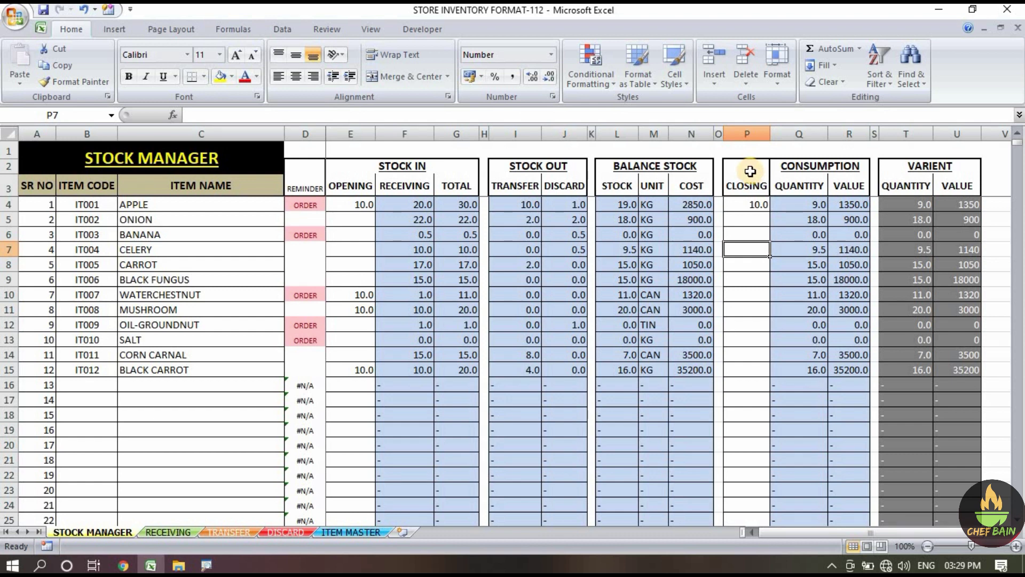
{"action": "left_click", "coordinate": [750, 205]}
{"action": "left_click_drag", "start_coordinate": [746, 291], "coordinate": [745, 474]}
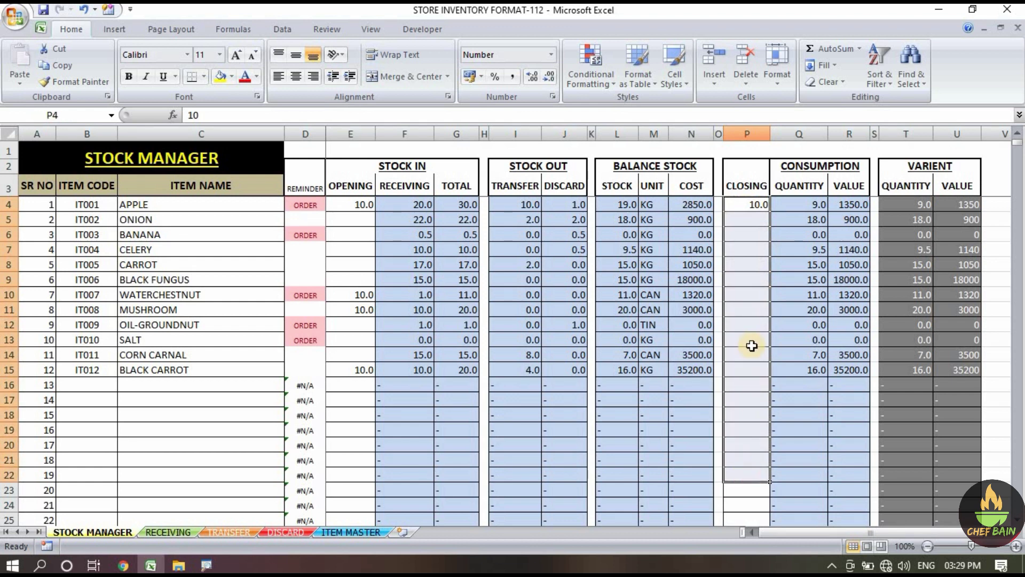
{"action": "left_click", "coordinate": [826, 172]}
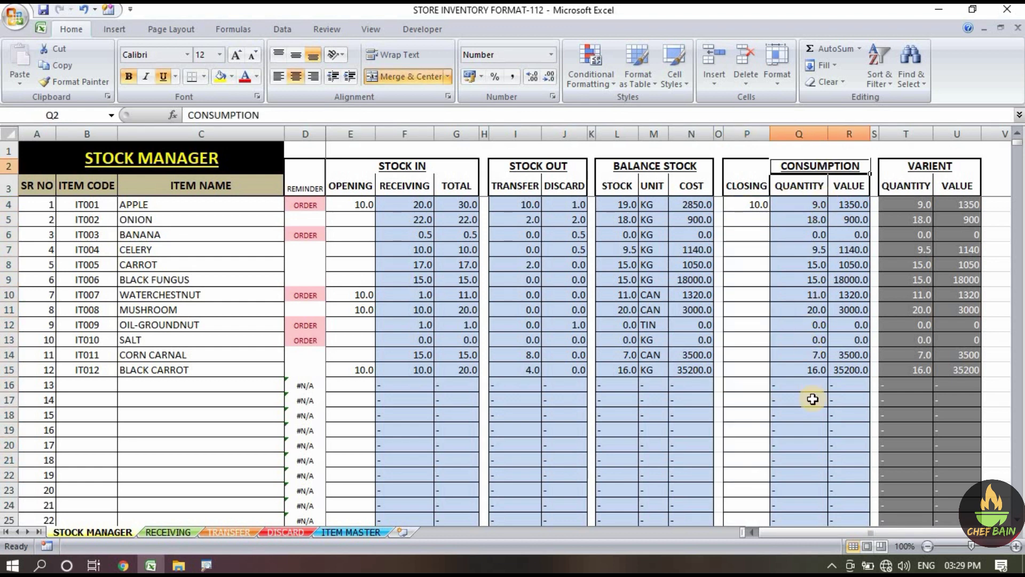
{"action": "left_click", "coordinate": [822, 433]}
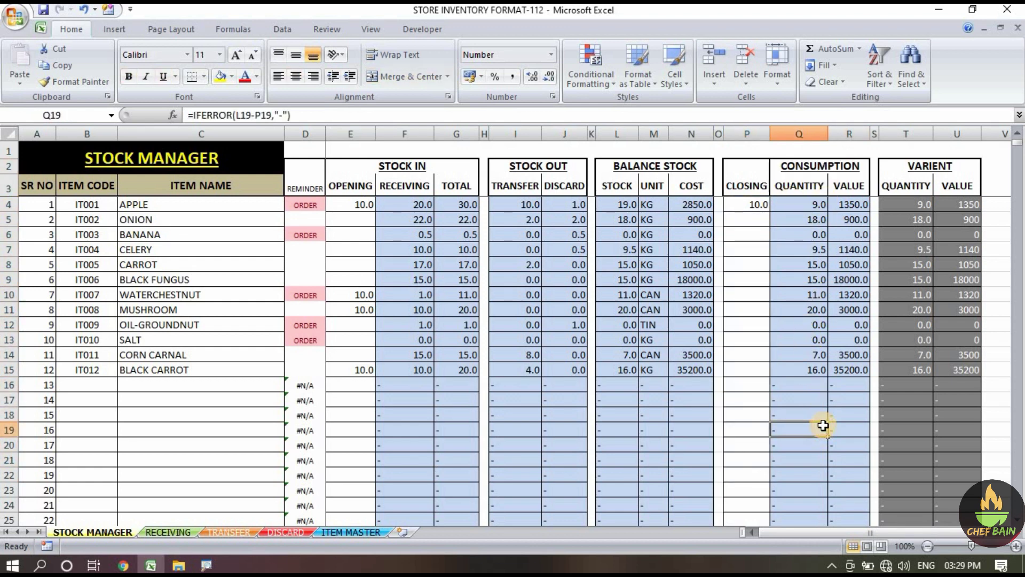
Compare the CONSUMPTION and BALANCE STOCK headings with the CLOSING cells and the VARIENT columns.
{"action": "left_click", "coordinate": [817, 168]}
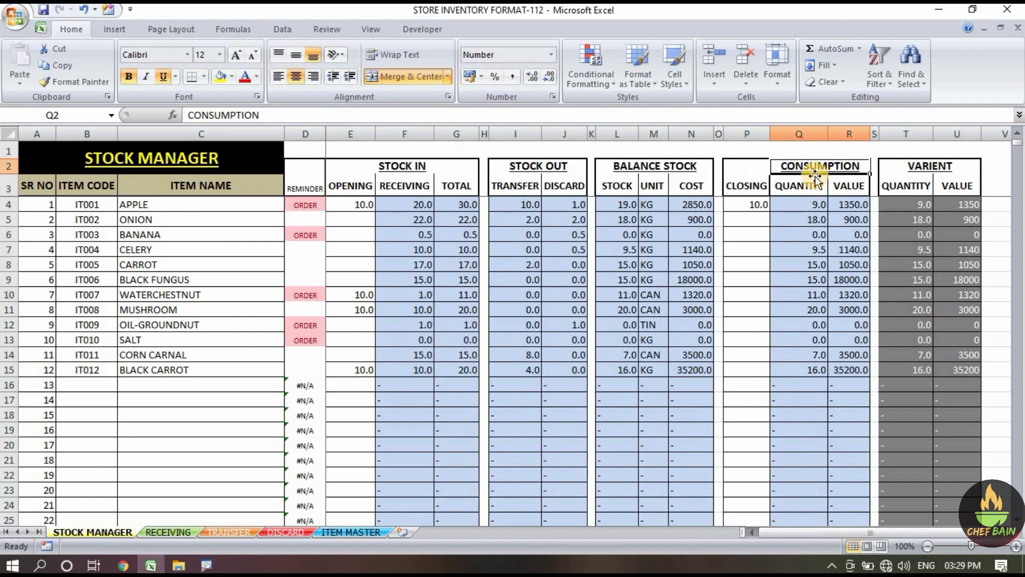
{"action": "left_click", "coordinate": [666, 166]}
{"action": "left_click", "coordinate": [732, 223]}
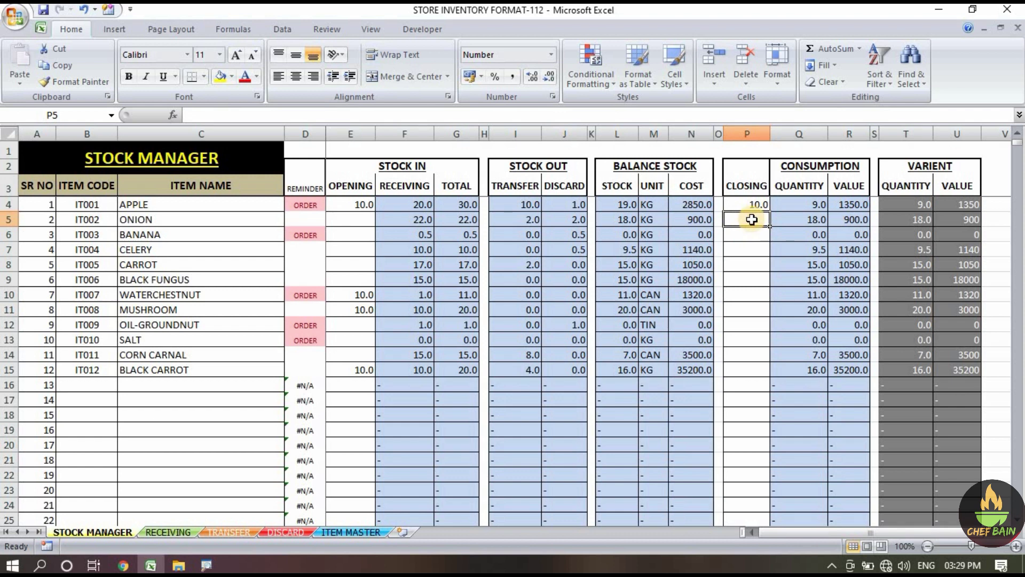
{"action": "left_click", "coordinate": [744, 271]}
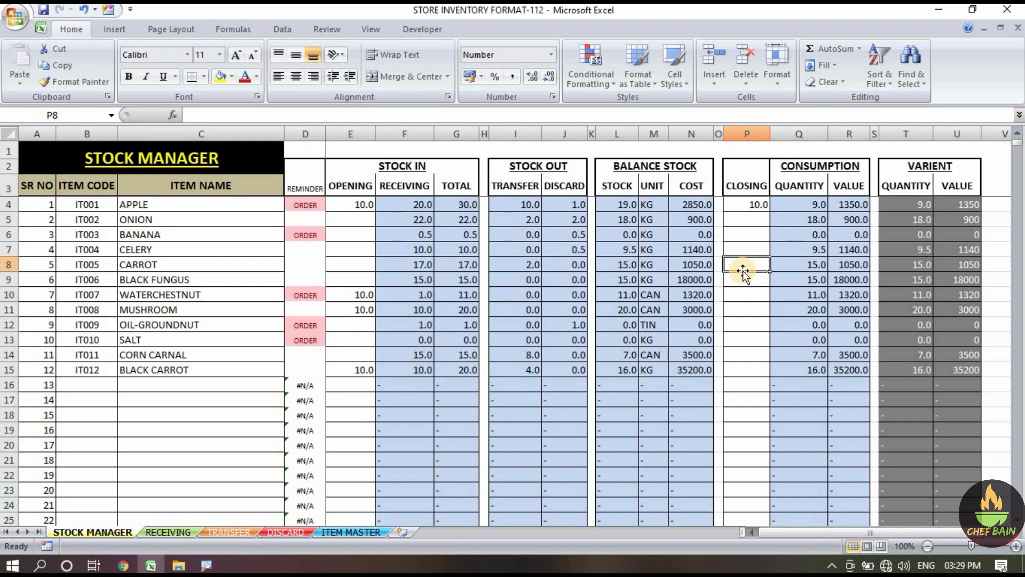
{"action": "left_click_drag", "start_coordinate": [920, 166], "coordinate": [940, 374]}
{"action": "left_click", "coordinate": [746, 219]}
{"action": "left_click_drag", "start_coordinate": [748, 200], "coordinate": [755, 413]}
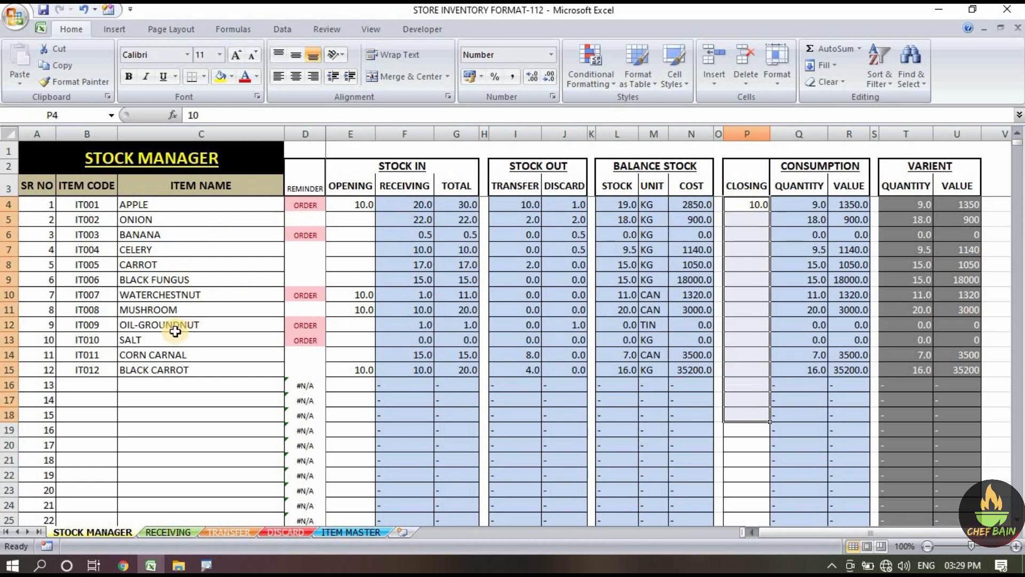
Check the BLACK CARROT item's balance stock in STOCK MANAGER and enter 5 as its CLOSING quantity.
{"action": "left_click", "coordinate": [193, 370]}
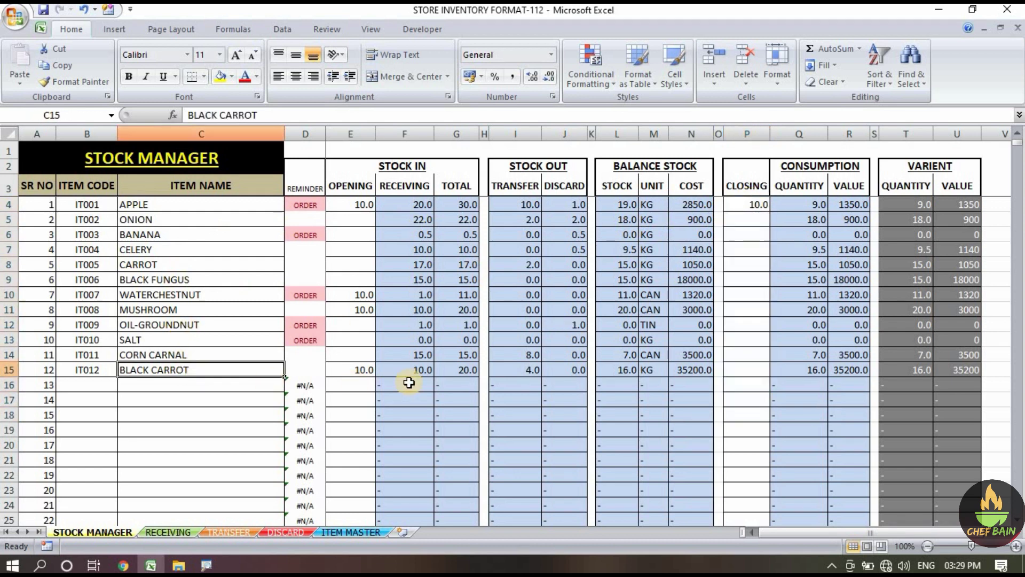
{"action": "left_click", "coordinate": [620, 370]}
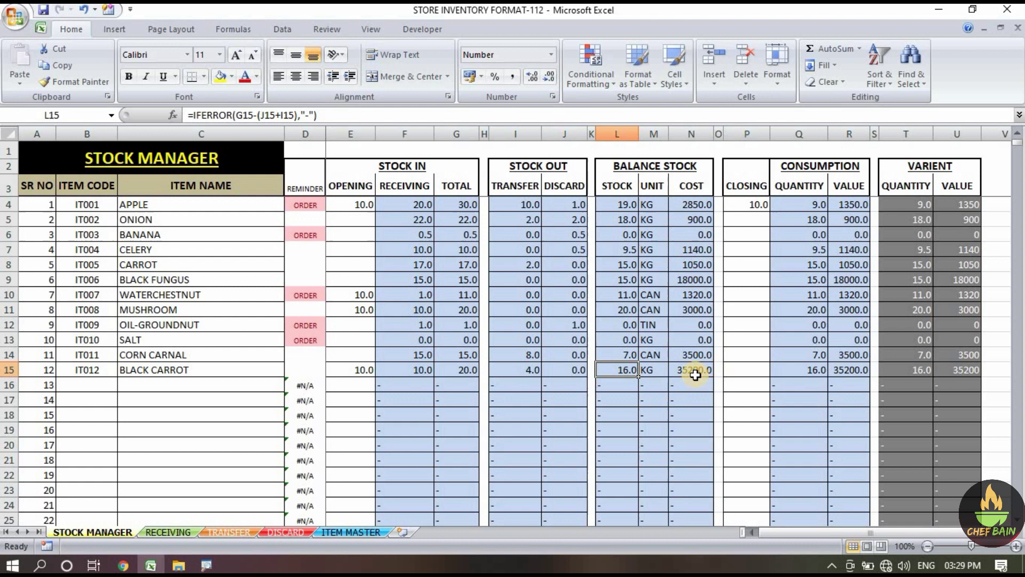
{"action": "left_click", "coordinate": [753, 370]}
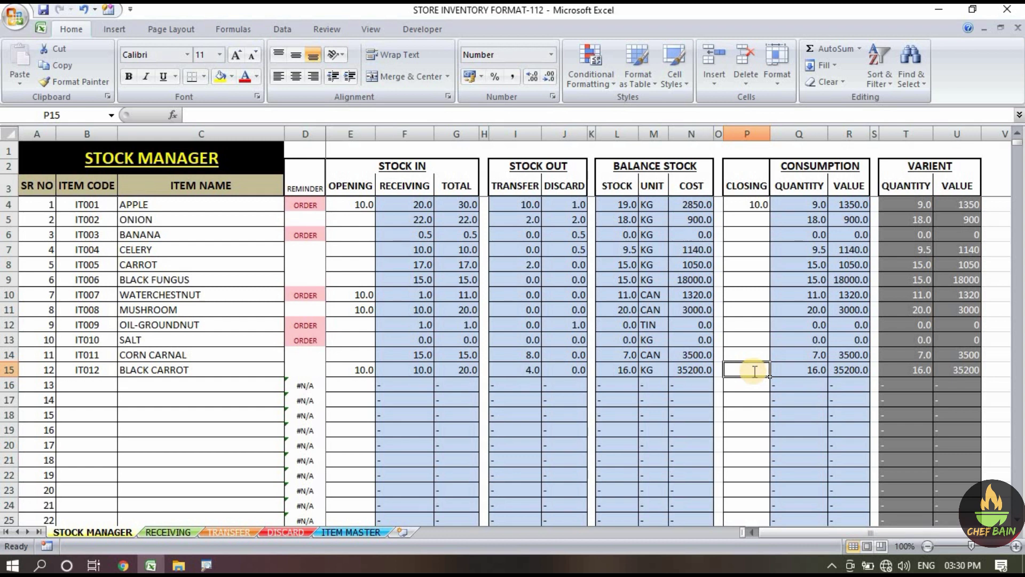
{"action": "type", "text": "5"}
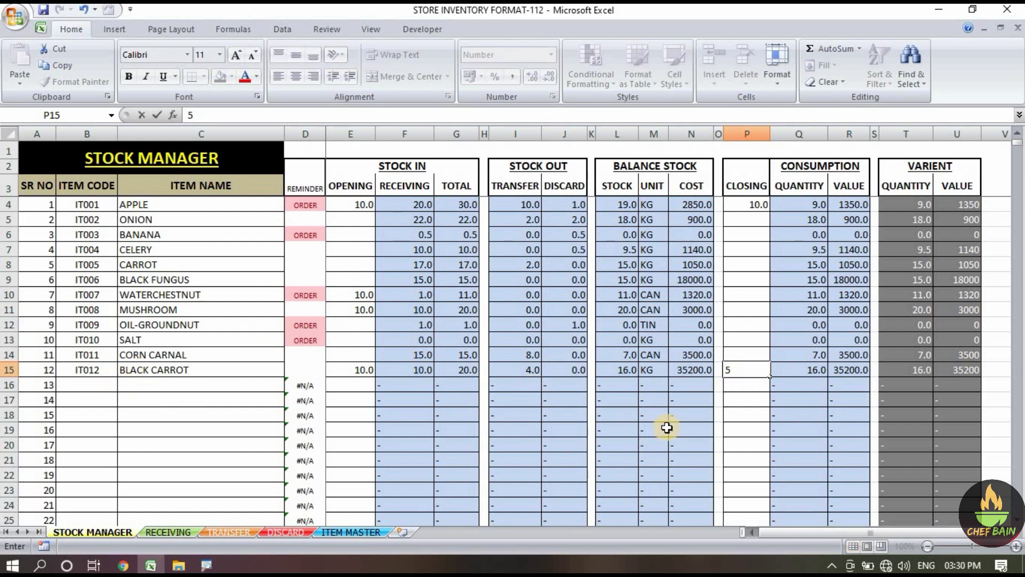
{"action": "left_click", "coordinate": [741, 399]}
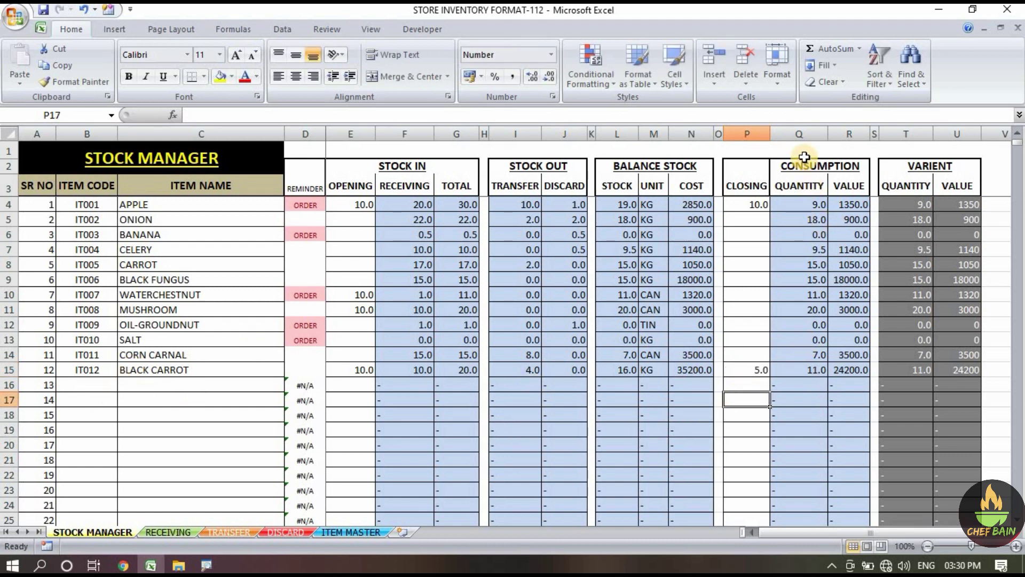
Inspect the CONSUMPTION, TRANSFER, CLOSING and VARIENT quantities in the BLACK CARROT row.
{"action": "left_click", "coordinate": [802, 369]}
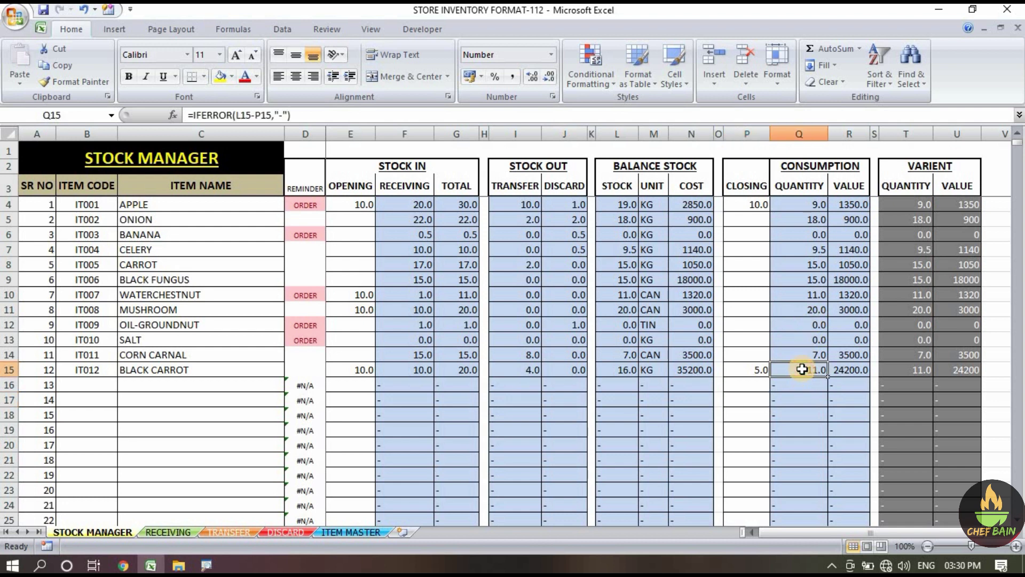
{"action": "scroll", "coordinate": [803, 369], "scroll_direction": "right", "scroll_amount": 1}
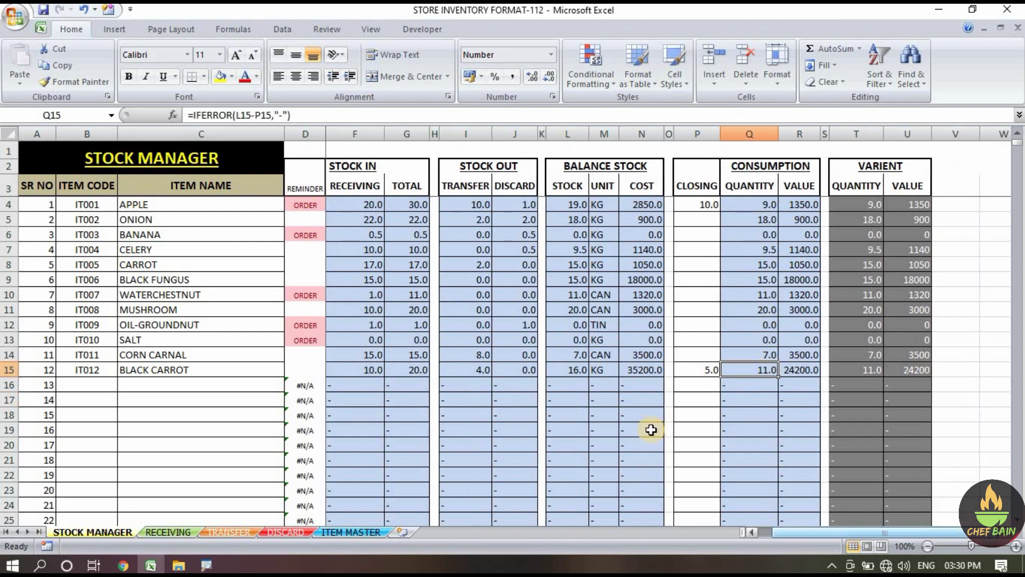
{"action": "left_click", "coordinate": [478, 370]}
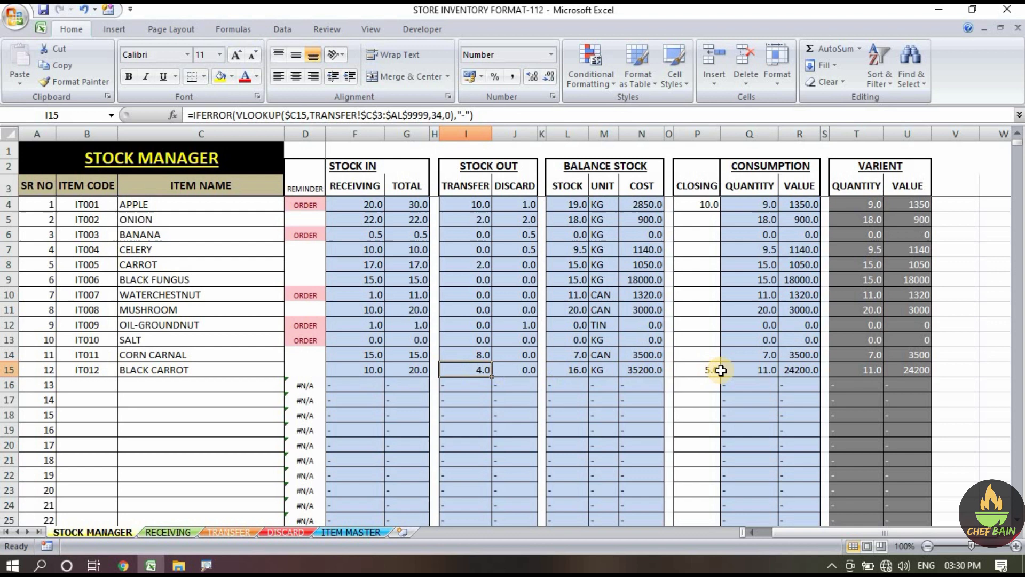
{"action": "left_click", "coordinate": [761, 371]}
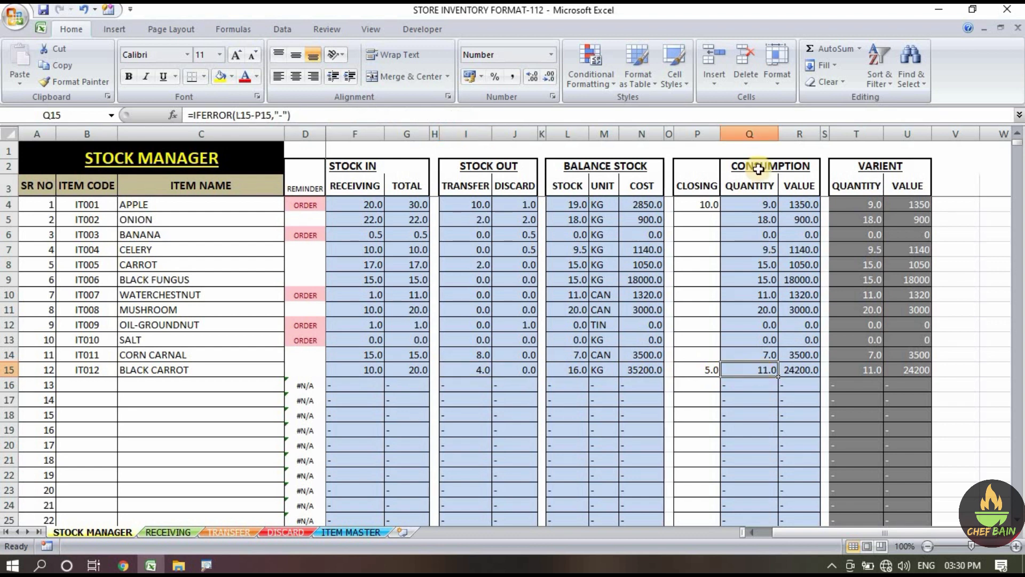
{"action": "left_click", "coordinate": [703, 368]}
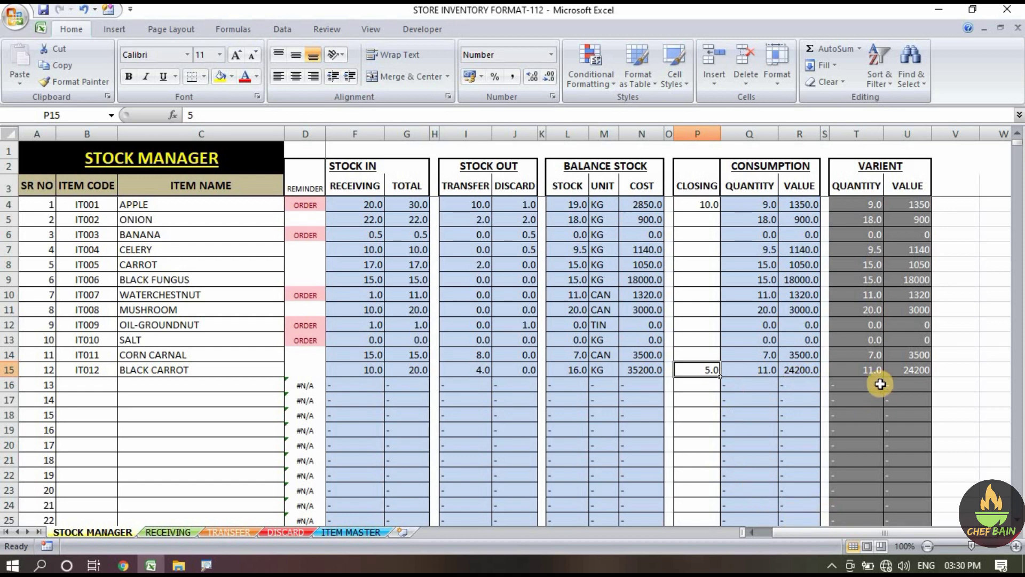
{"action": "left_click", "coordinate": [854, 367]}
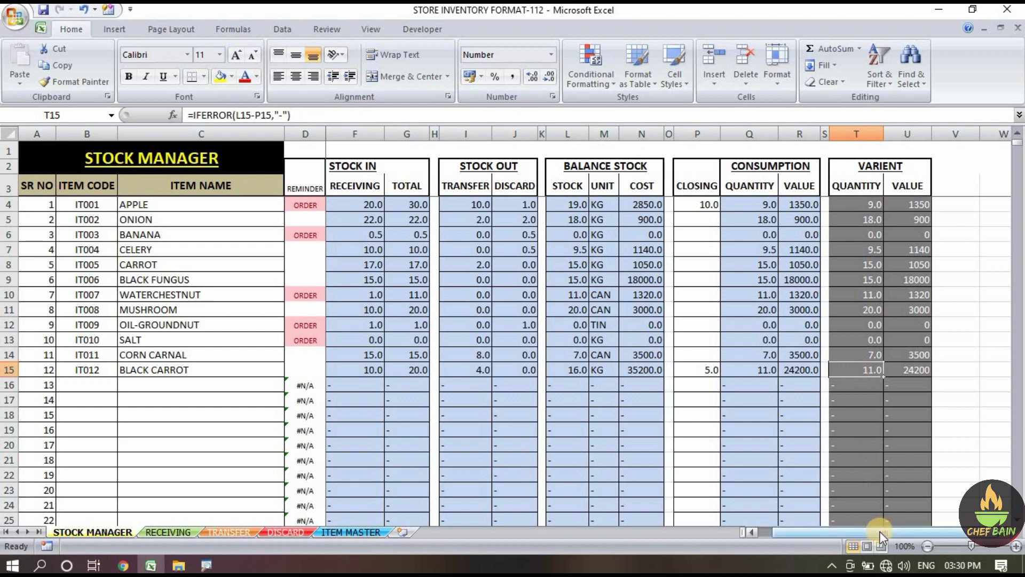
Review the TRANSFER and DISCARD entries under STOCK OUT, followed by the QUANTITY and VALUE columns under VARIENT.
{"action": "key", "text": "Up"}
{"action": "key", "text": "Up"}
{"action": "key", "text": "Right"}
{"action": "key", "text": "Right"}
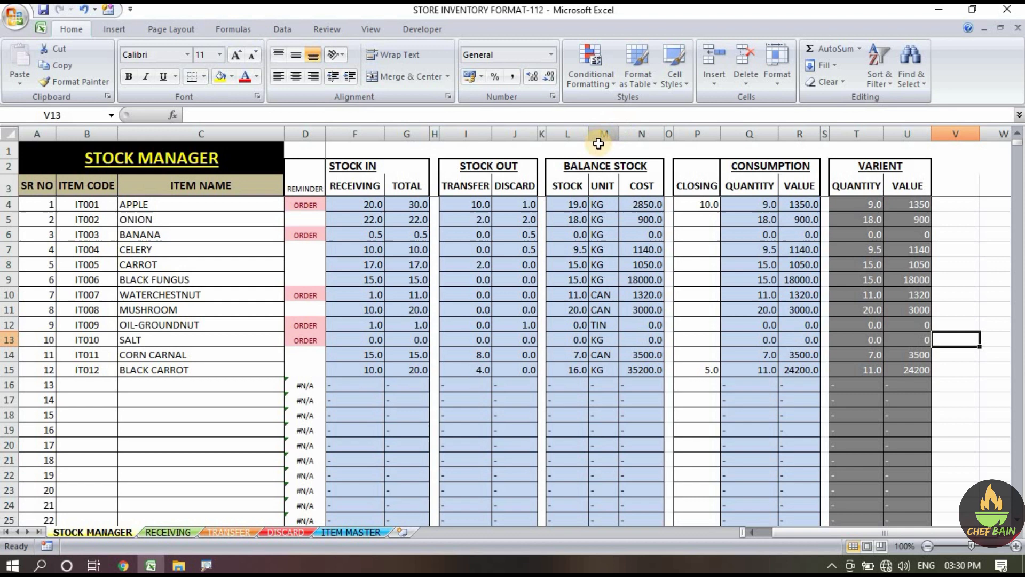
{"action": "left_click_drag", "start_coordinate": [448, 166], "coordinate": [526, 313]}
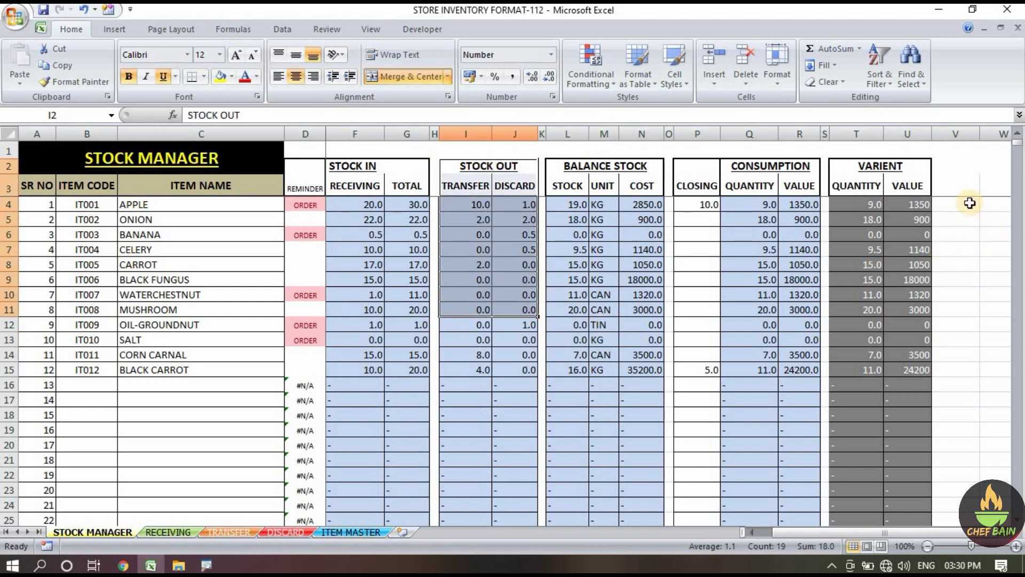
{"action": "left_click_drag", "start_coordinate": [849, 168], "coordinate": [906, 473]}
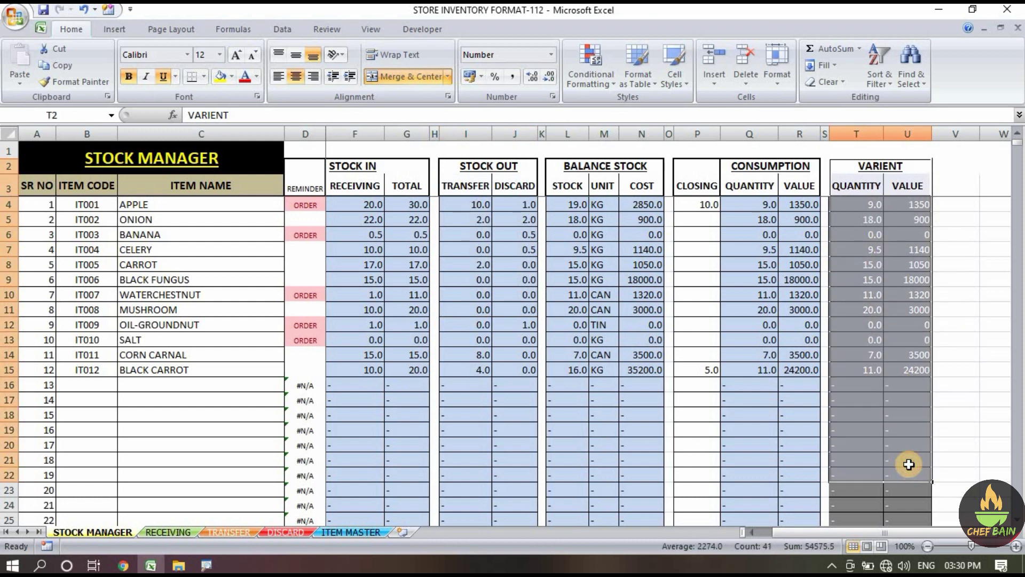
Examine the CLOSING and CONSUMPTION columns alongside VARIENT, ending with the CLOSING cells from APPLE downwards.
{"action": "left_click_drag", "start_coordinate": [699, 160], "coordinate": [774, 458]}
{"action": "left_click", "coordinate": [710, 169]}
{"action": "left_click", "coordinate": [969, 203]}
{"action": "left_click_drag", "start_coordinate": [866, 168], "coordinate": [888, 488]}
{"action": "left_click", "coordinate": [989, 399]}
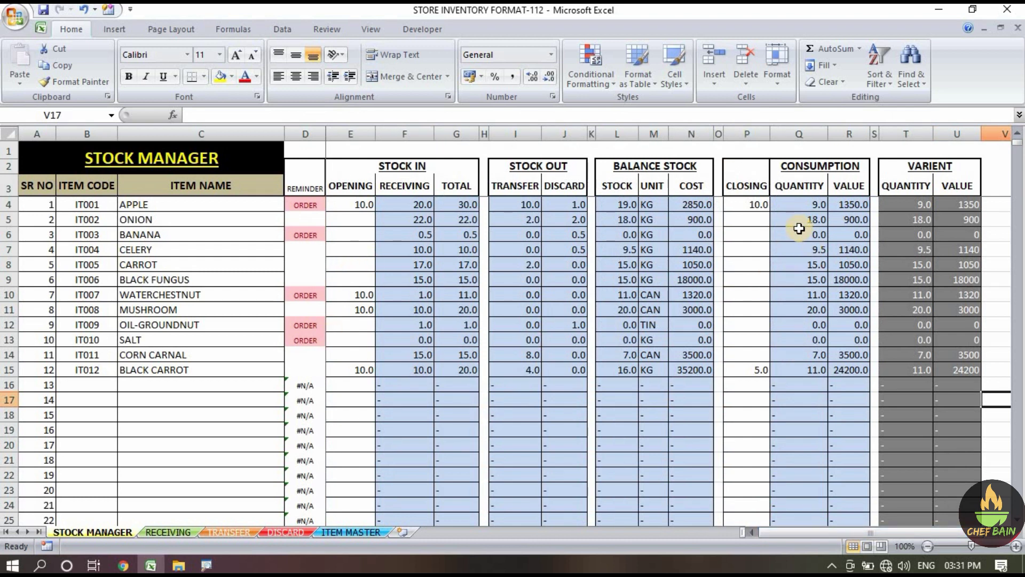
{"action": "left_click_drag", "start_coordinate": [757, 206], "coordinate": [744, 430]}
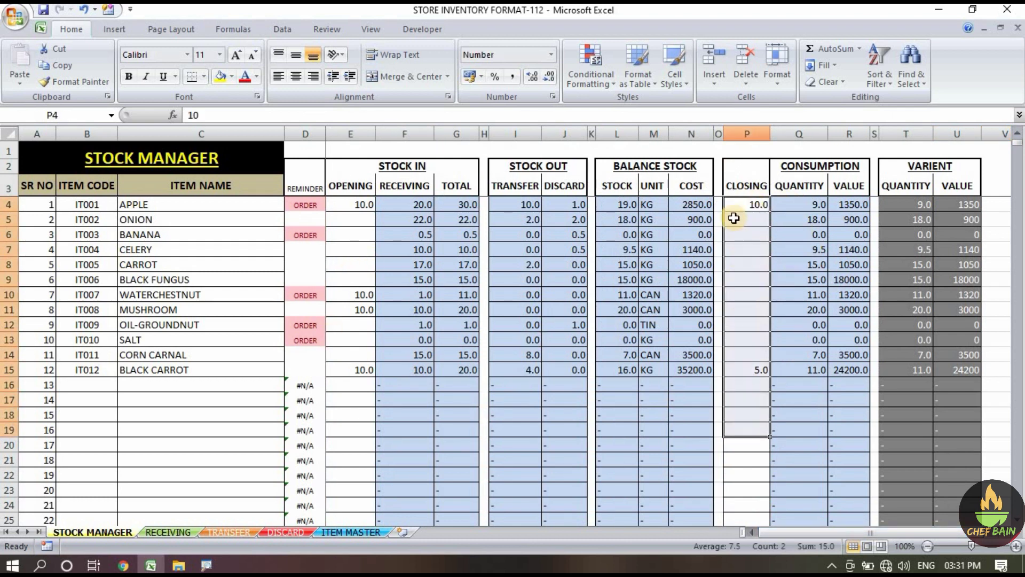
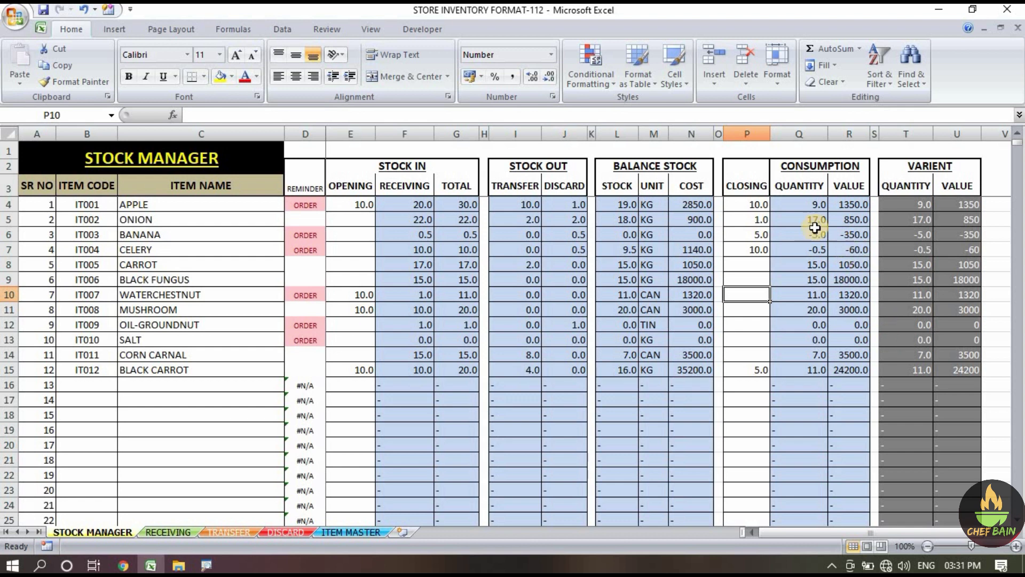
Compare the CLOSING and OPENING columns in STOCK MANAGER, from APPLE downwards, ending at APPLE's OPENING quantity.
{"action": "left_click_drag", "start_coordinate": [753, 204], "coordinate": [745, 465]}
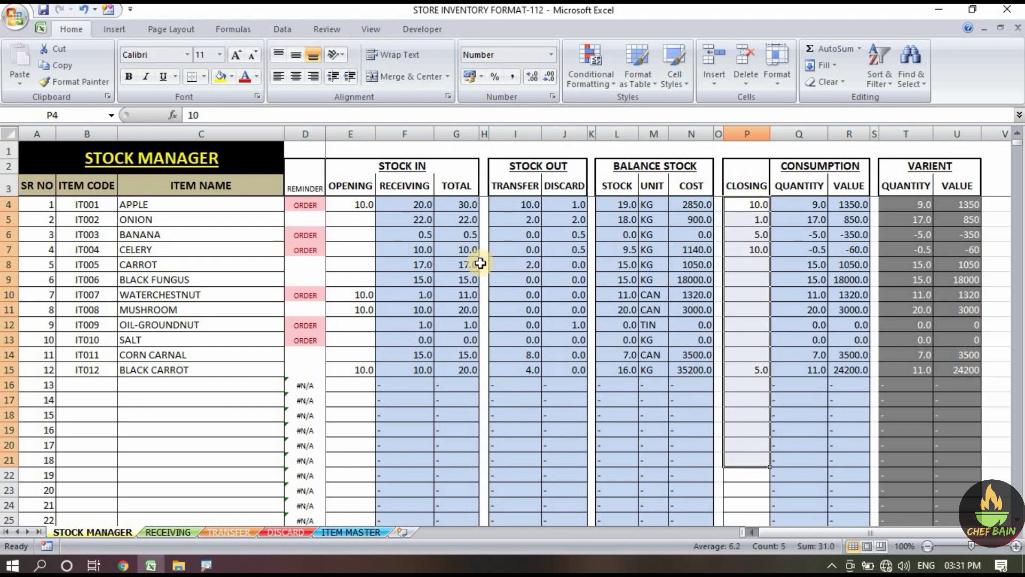
{"action": "left_click_drag", "start_coordinate": [354, 204], "coordinate": [343, 456]}
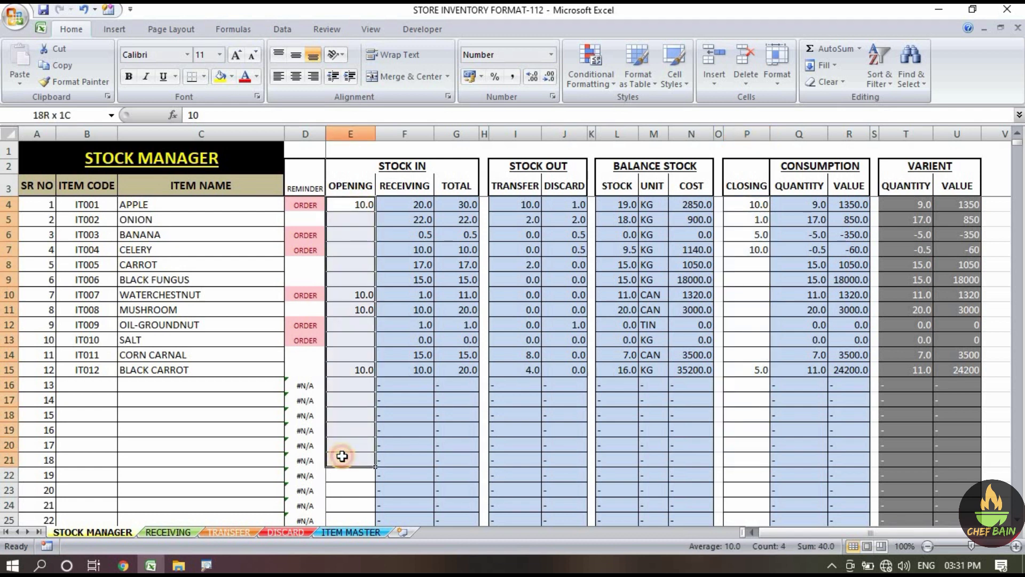
{"action": "left_click_drag", "start_coordinate": [748, 204], "coordinate": [754, 514]}
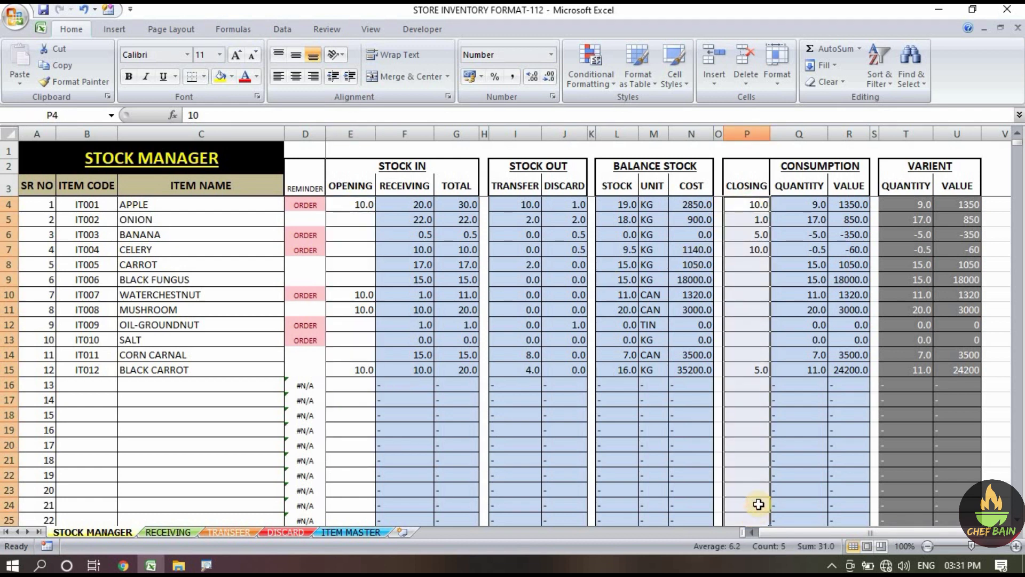
{"action": "left_click", "coordinate": [341, 201]}
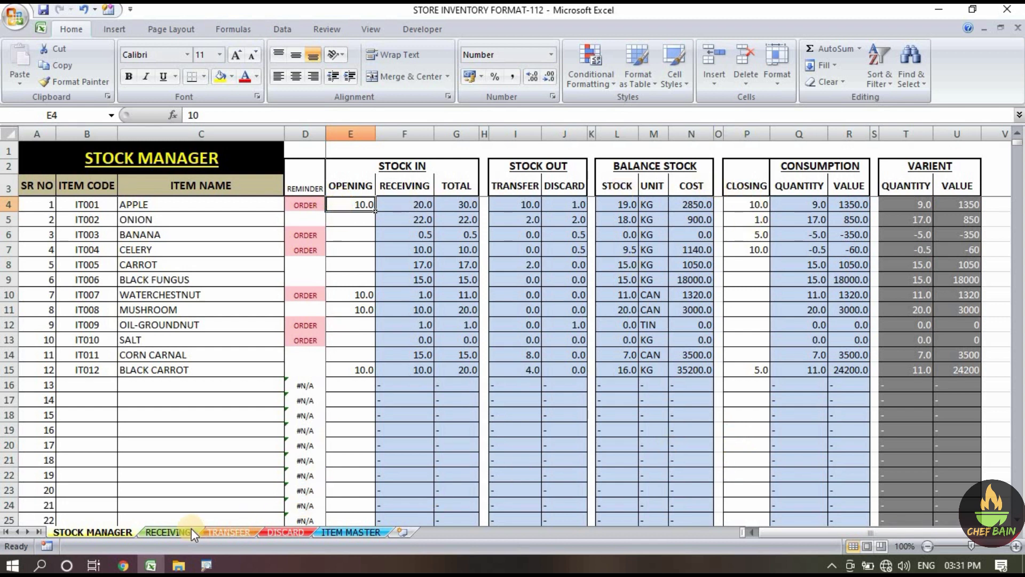
Examine the daily January entries in the RECEIVING sheet and return to STOCK MANAGER.
{"action": "left_click", "coordinate": [169, 532]}
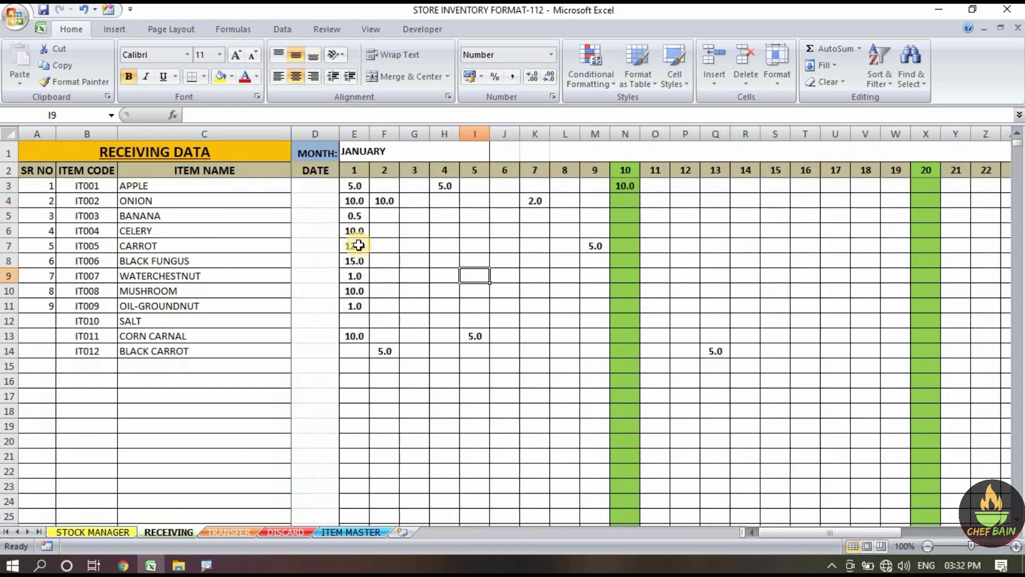
{"action": "left_click_drag", "start_coordinate": [354, 186], "coordinate": [354, 201]}
{"action": "left_click_drag", "start_coordinate": [721, 347], "coordinate": [944, 442]}
{"action": "left_click", "coordinate": [112, 531]}
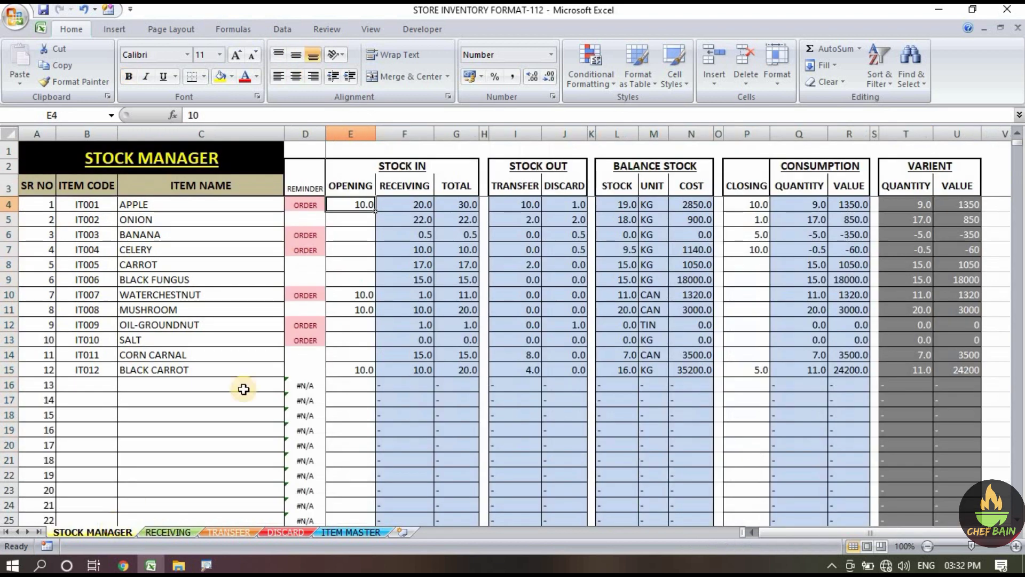
Clear the daily quantities in the TRANSFER sheet for days 1 to 19, from APPLE down to row 19.
{"action": "left_click", "coordinate": [186, 531]}
{"action": "left_click", "coordinate": [217, 533]}
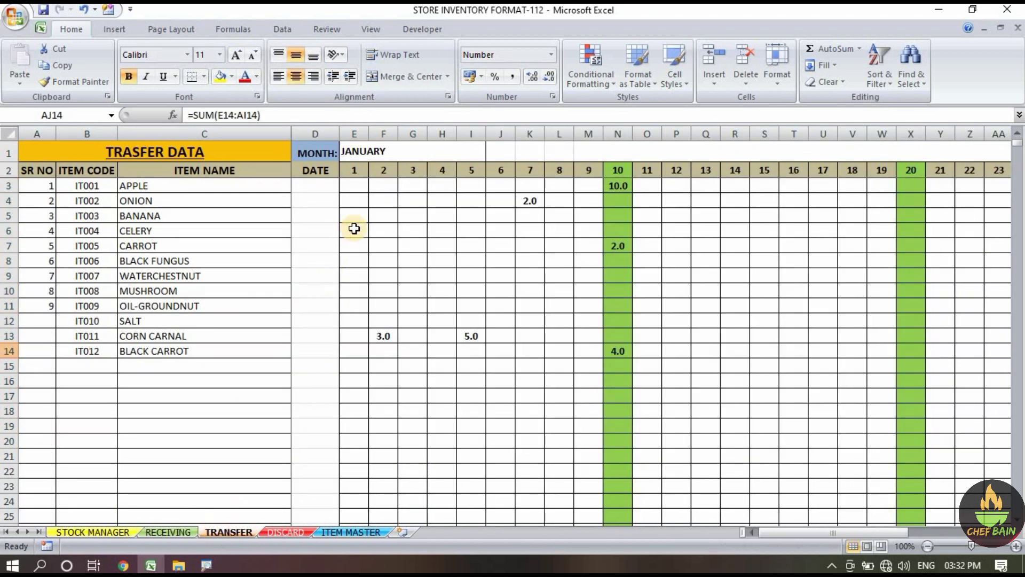
{"action": "left_click_drag", "start_coordinate": [351, 185], "coordinate": [889, 422]}
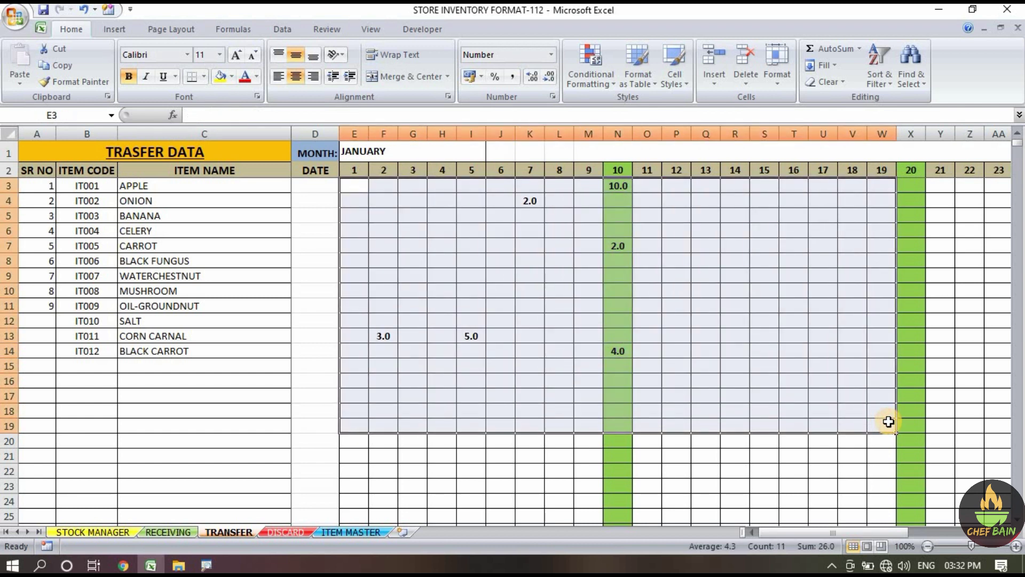
Delete the RECEIVING sheet's daily quantities for days 1 to 20, from APPLE down to row 19.
{"action": "left_click", "coordinate": [176, 532]}
{"action": "left_click_drag", "start_coordinate": [354, 186], "coordinate": [947, 427]}
{"action": "key", "text": "Delete"}
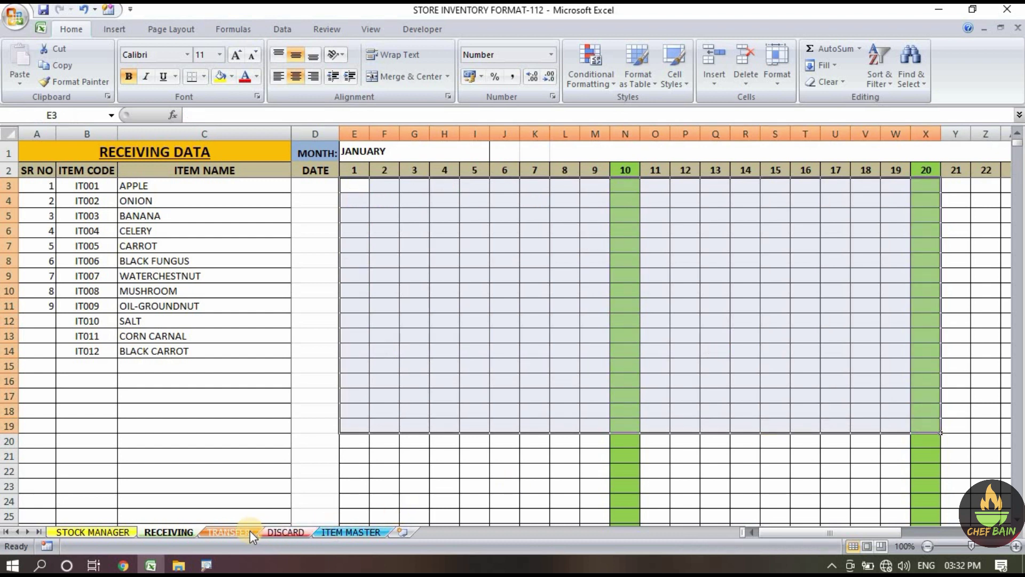
Delete the DISCARD sheet's daily quantities for days 1 to 20, from APPLE down to row 19.
{"action": "left_click", "coordinate": [286, 532]}
{"action": "left_click_drag", "start_coordinate": [352, 185], "coordinate": [847, 428]}
{"action": "key", "text": "Delete"}
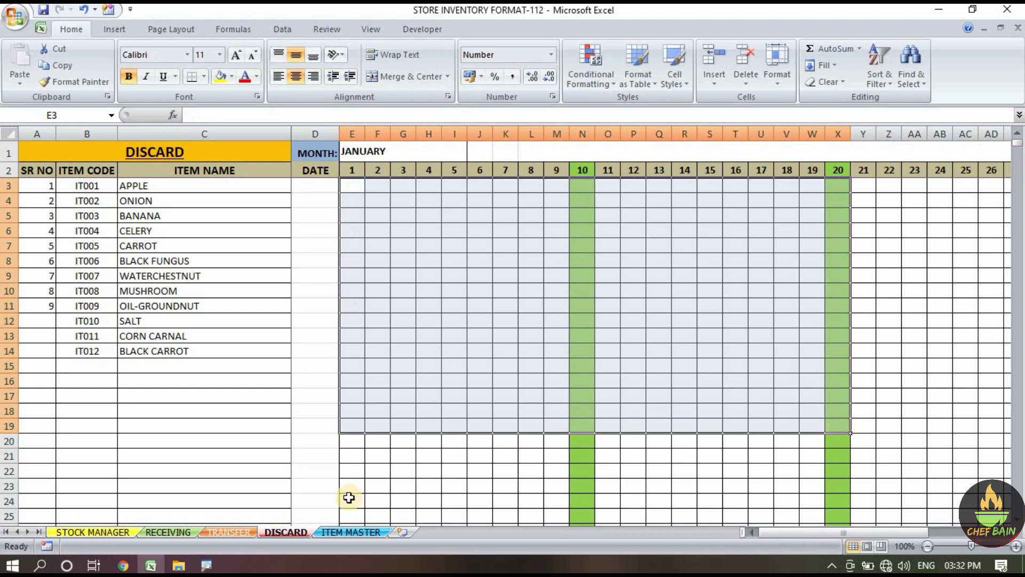
Review the item names listed in ITEM MASTER and return to the STOCK MANAGER sheet.
{"action": "left_click", "coordinate": [338, 531]}
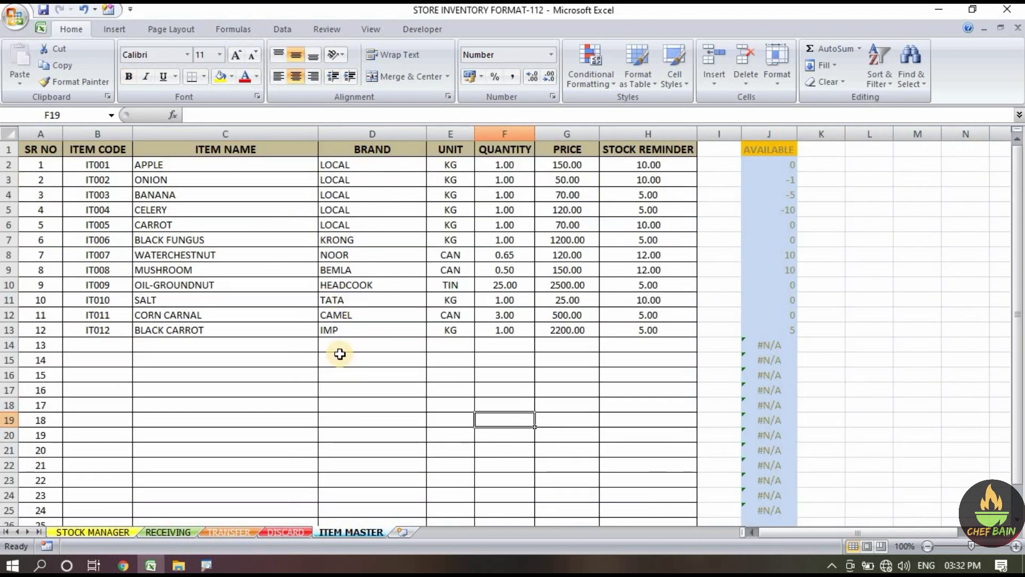
{"action": "left_click_drag", "start_coordinate": [155, 166], "coordinate": [252, 346]}
{"action": "left_click", "coordinate": [107, 533]}
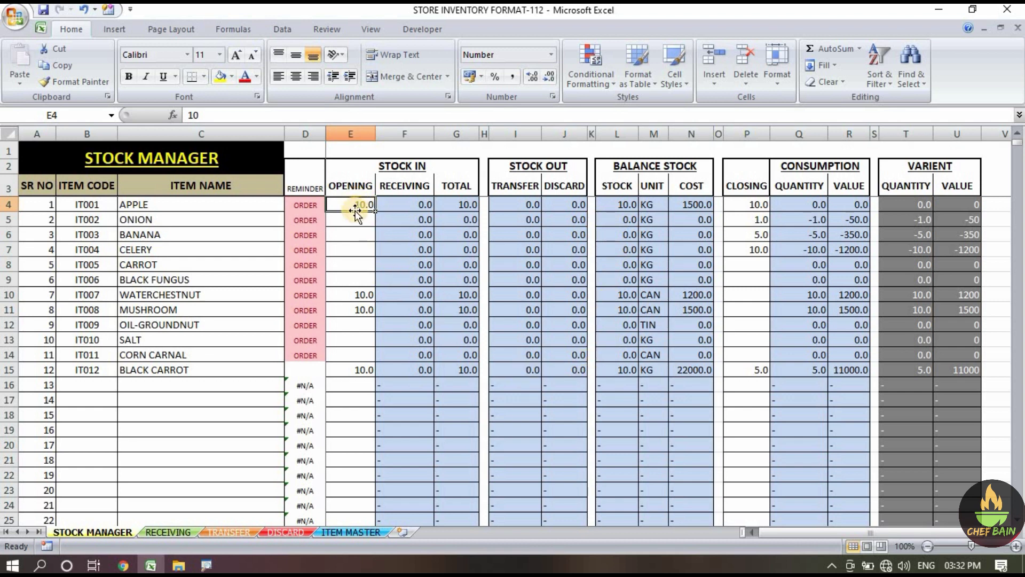
Copy the CLOSING quantities for APPLE through BLACK CARROT into the OPENING column, starting at APPLE.
{"action": "left_click_drag", "start_coordinate": [746, 204], "coordinate": [755, 369]}
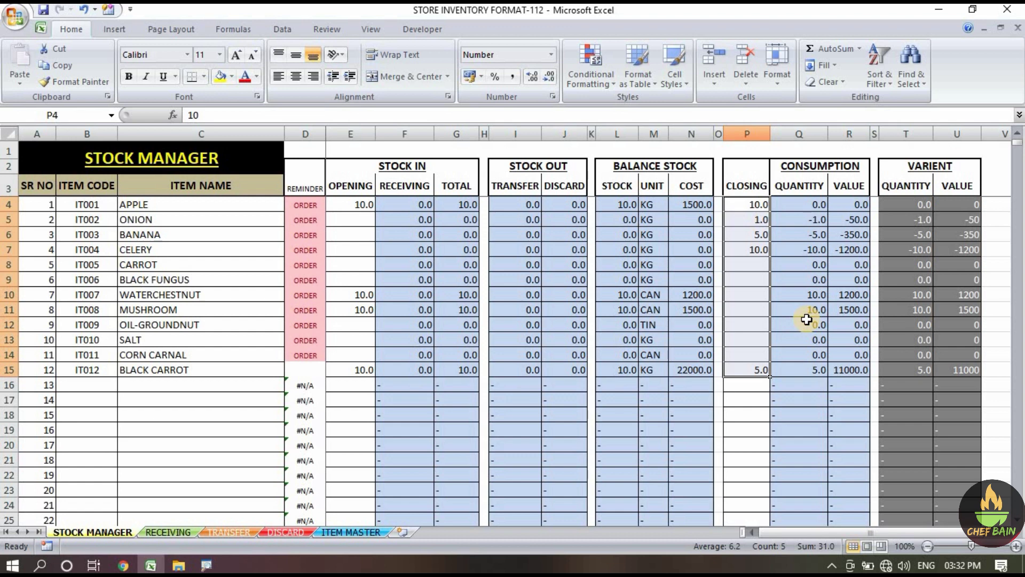
{"action": "key", "text": "ctrl+c"}
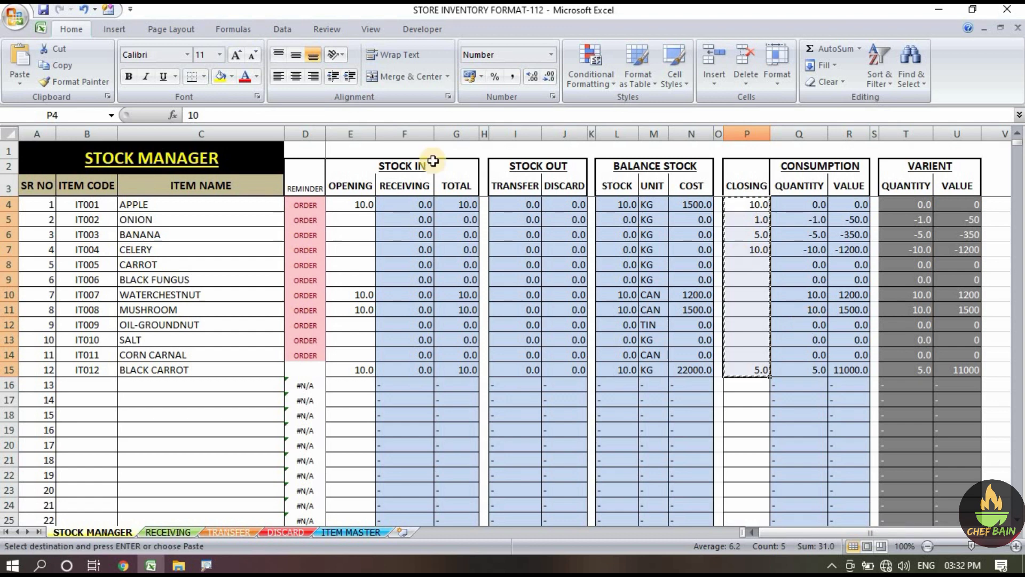
{"action": "left_click", "coordinate": [363, 204]}
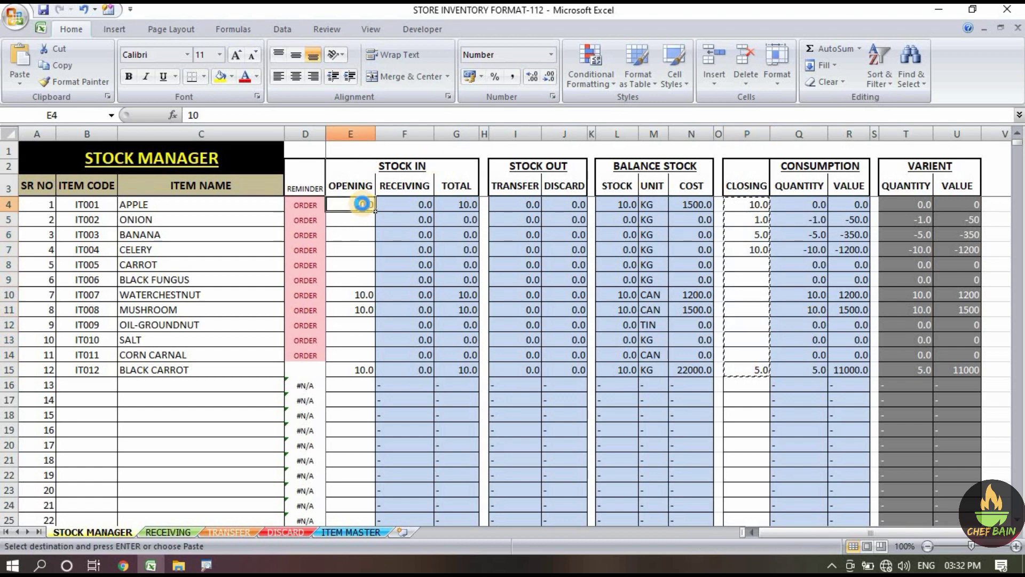
{"action": "key", "text": "Return"}
Clear the CLOSING quantities in STOCK MANAGER from APPLE down to the empty row below BLACK CARROT.
{"action": "left_click_drag", "start_coordinate": [753, 204], "coordinate": [742, 382]}
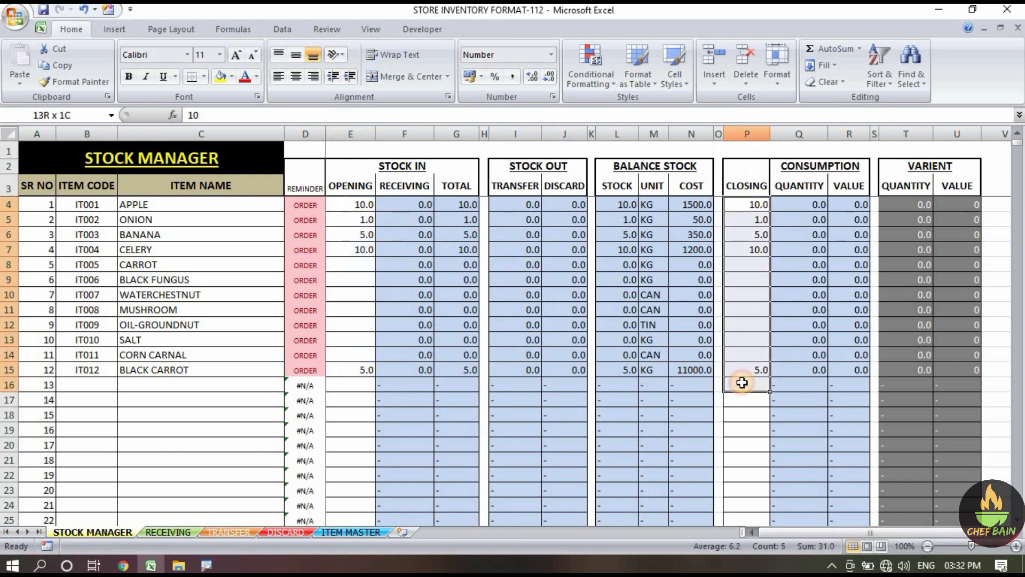
{"action": "key", "text": "Delete"}
{"action": "left_click", "coordinate": [745, 414]}
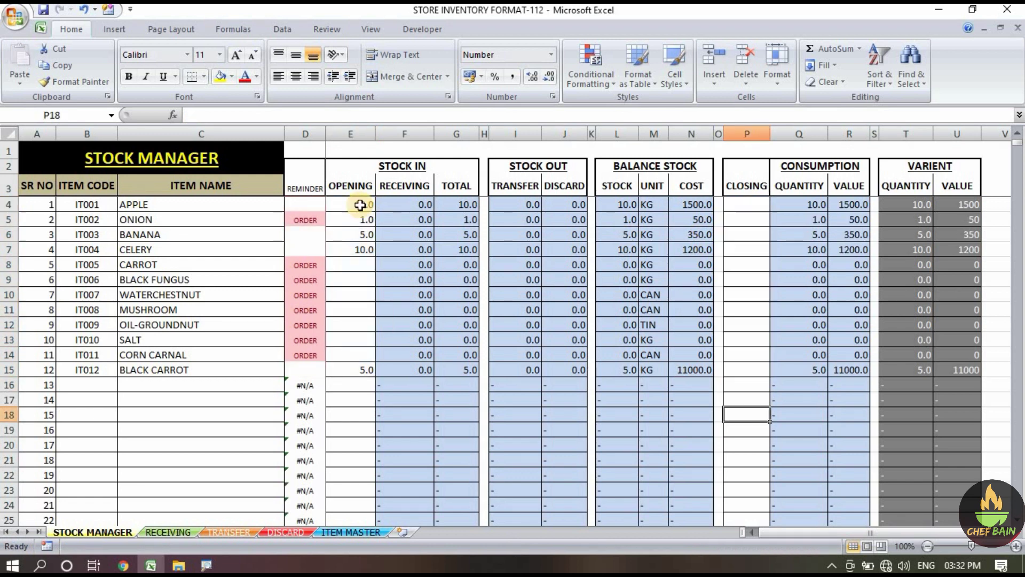
Review the STOCK MANAGER table from OPENING through VARIENT, including the empty item rows below BLACK CARROT.
{"action": "left_click_drag", "start_coordinate": [360, 205], "coordinate": [947, 461]}
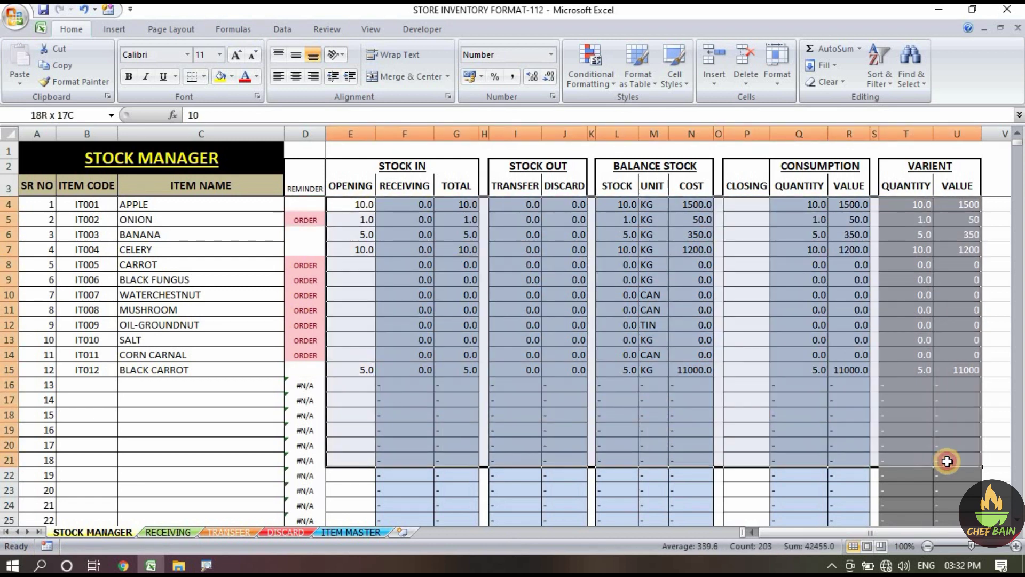
{"action": "left_click", "coordinate": [755, 429]}
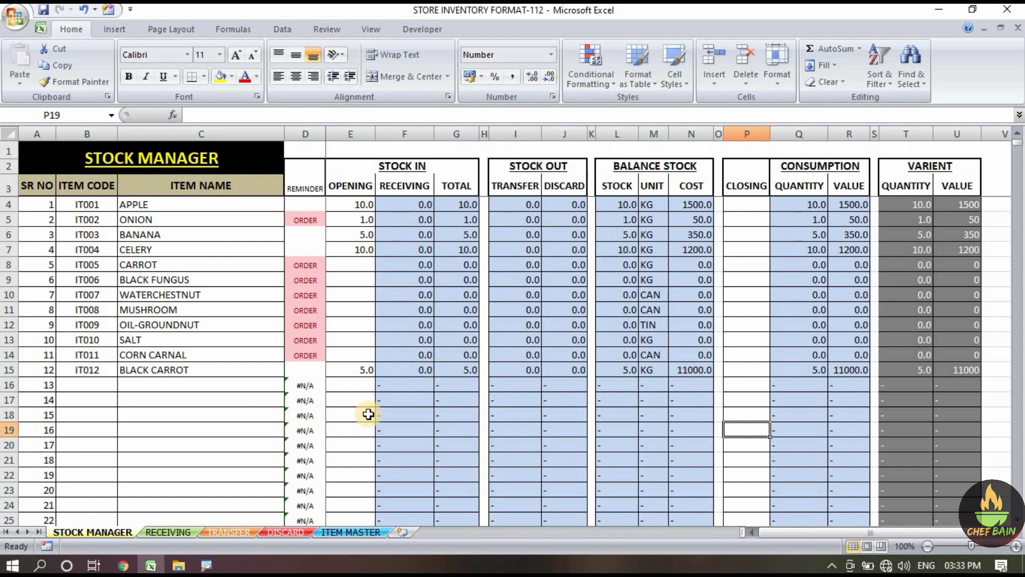
{"action": "scroll", "coordinate": [369, 415], "scroll_direction": "down", "scroll_amount": 4}
{"action": "scroll", "coordinate": [368, 414], "scroll_direction": "up", "scroll_amount": 2}
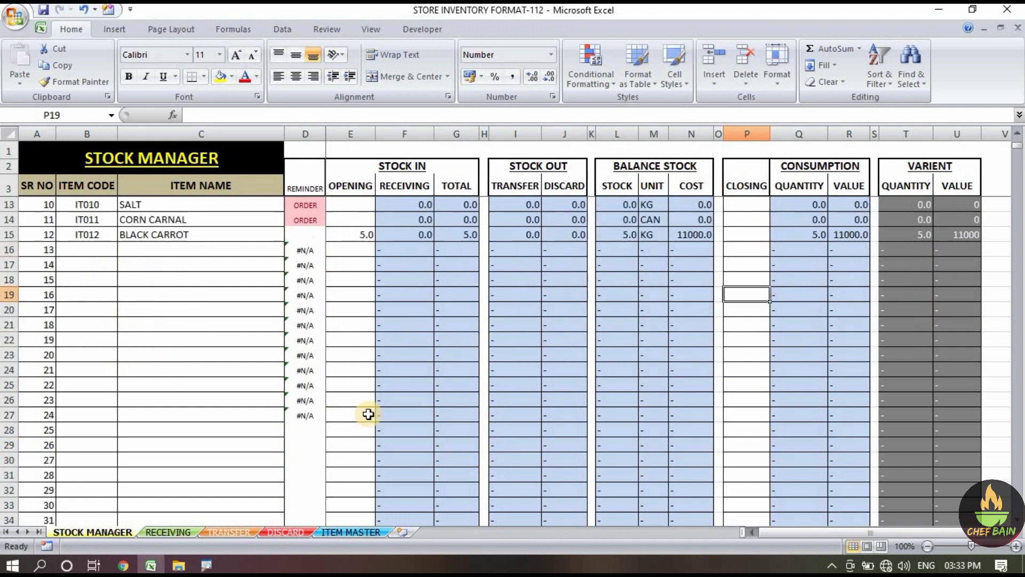
{"action": "scroll", "coordinate": [368, 415], "scroll_direction": "up", "scroll_amount": 2}
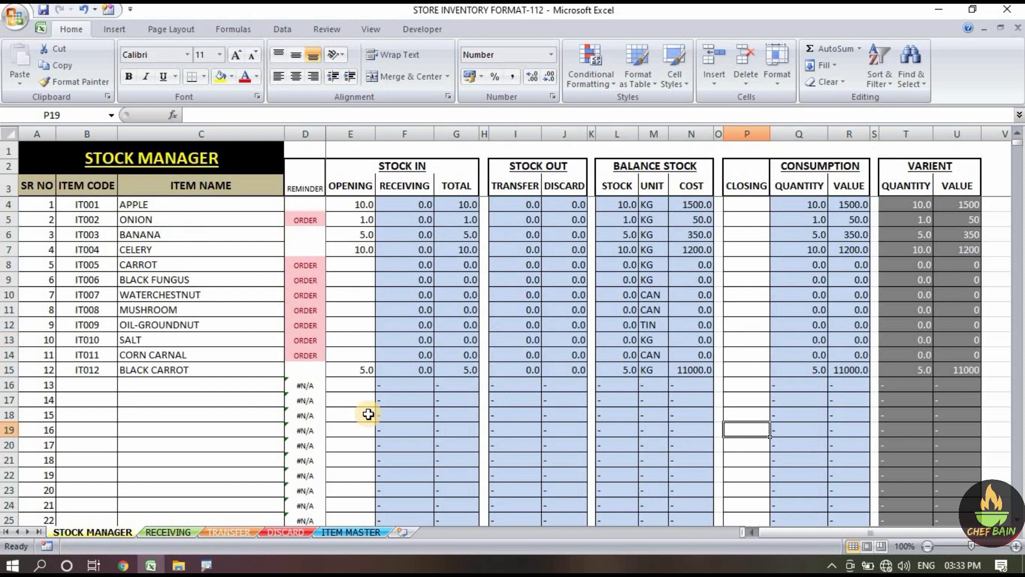